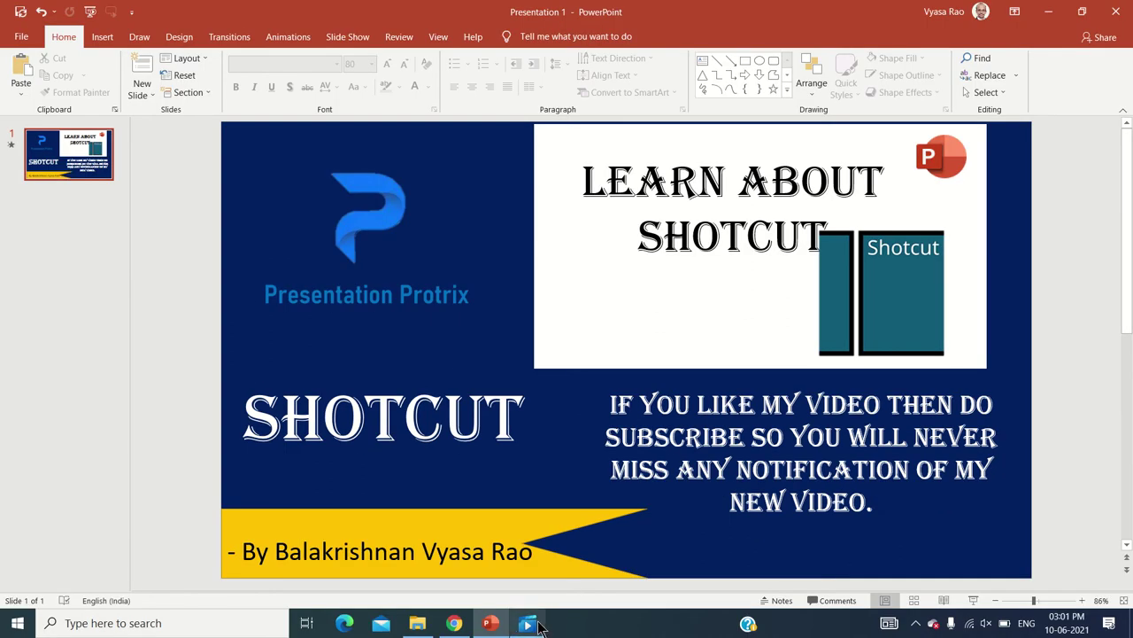
# Watch the animal grid video, then go from the Shotcut download page to its Features page.
pyautogui.click(528, 622)
pyautogui.click(567, 579)
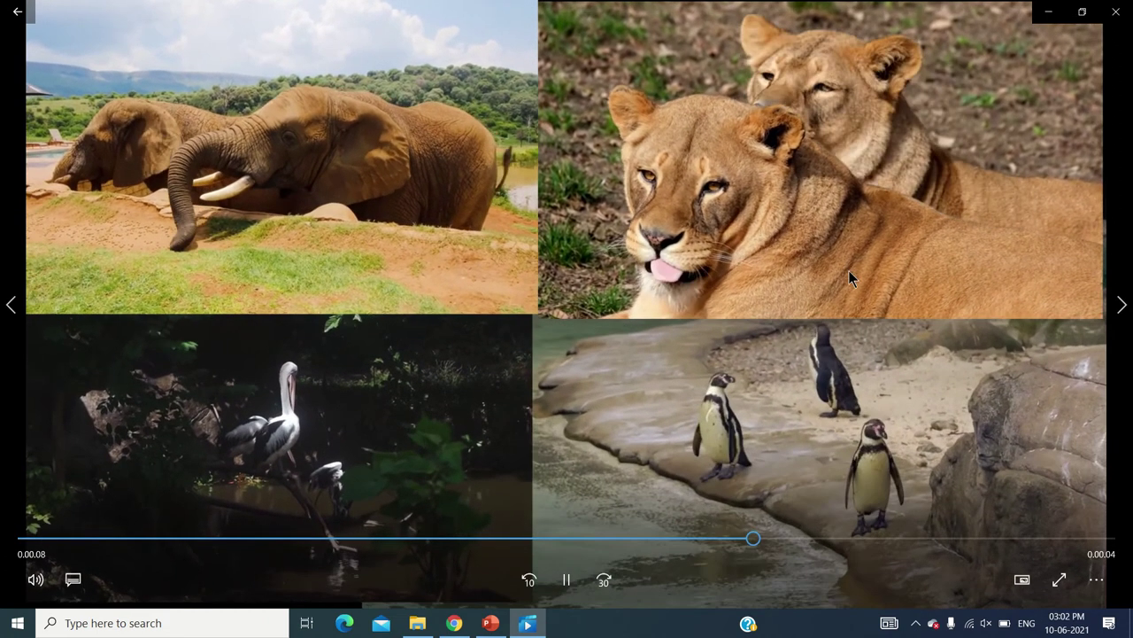
pyautogui.click(1116, 11)
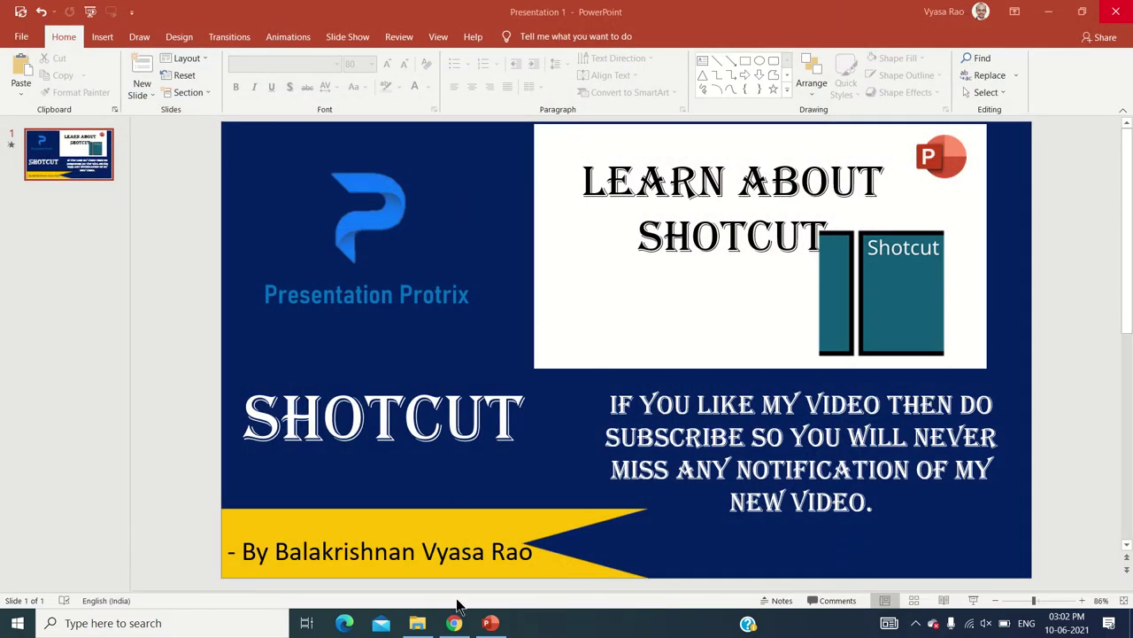
pyautogui.click(454, 623)
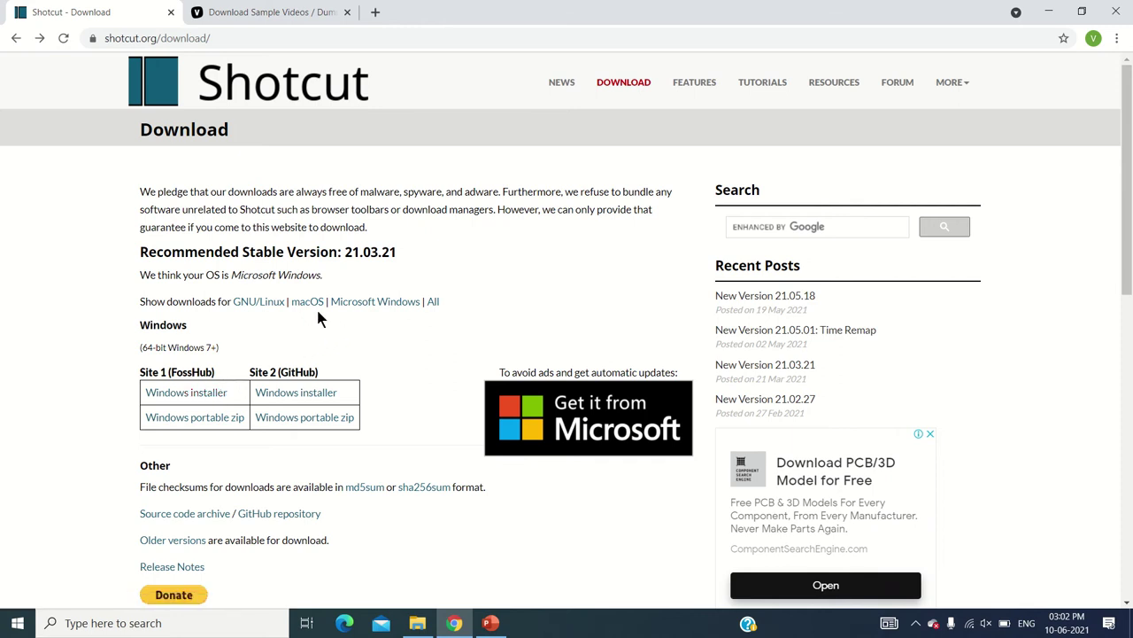
pyautogui.click(695, 85)
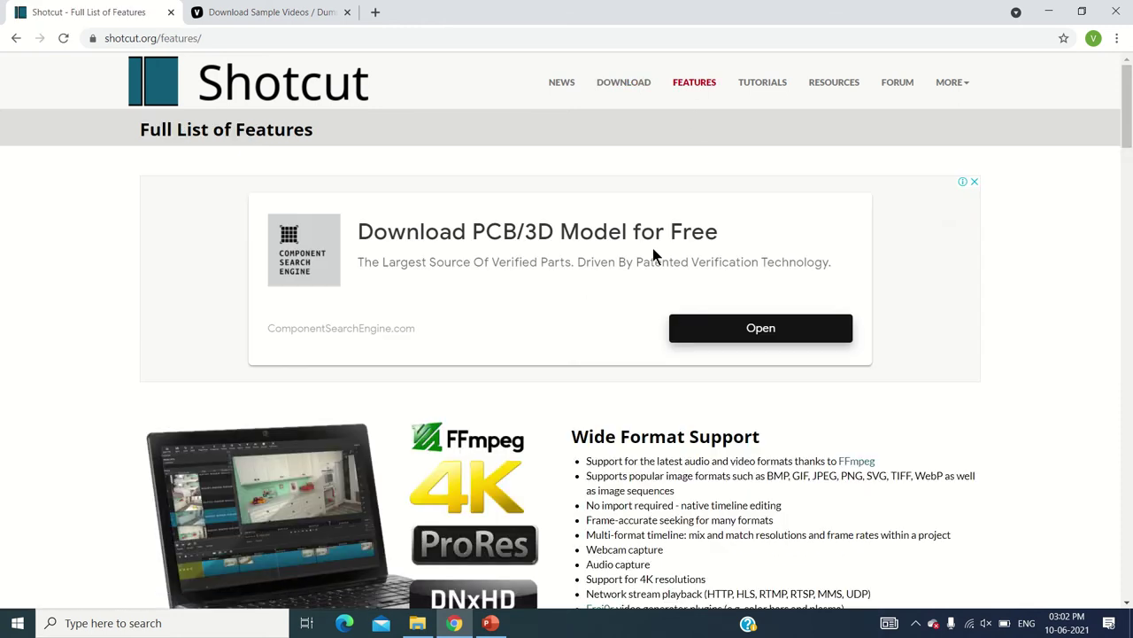
pyautogui.scroll(-2, 653, 249)
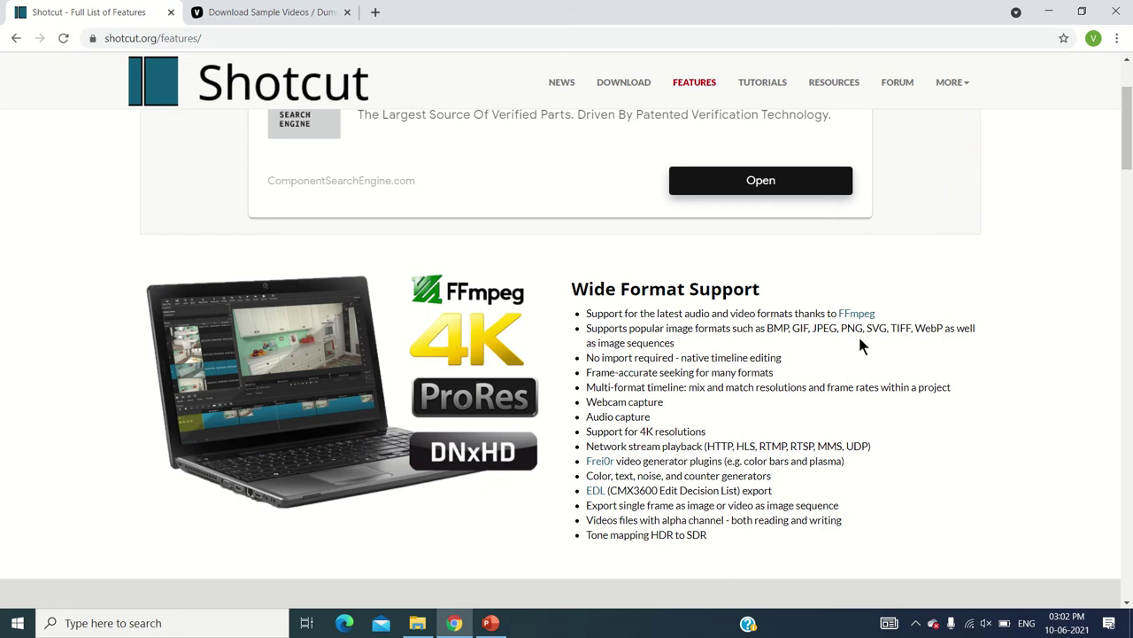
pyautogui.scroll(-2, 729, 365)
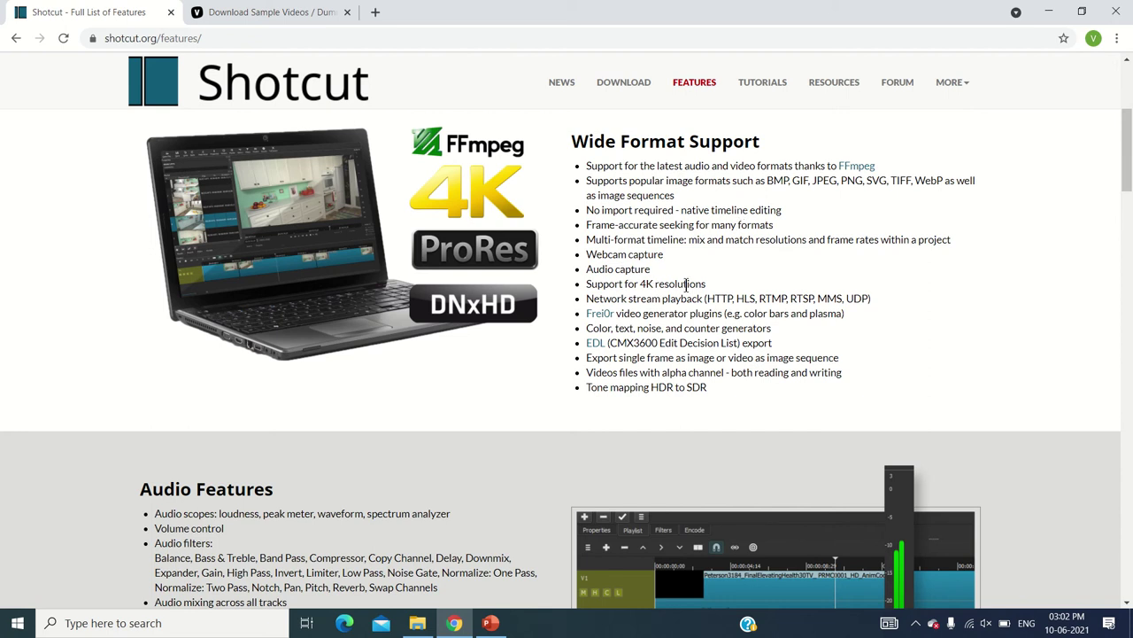
pyautogui.scroll(-4, 687, 283)
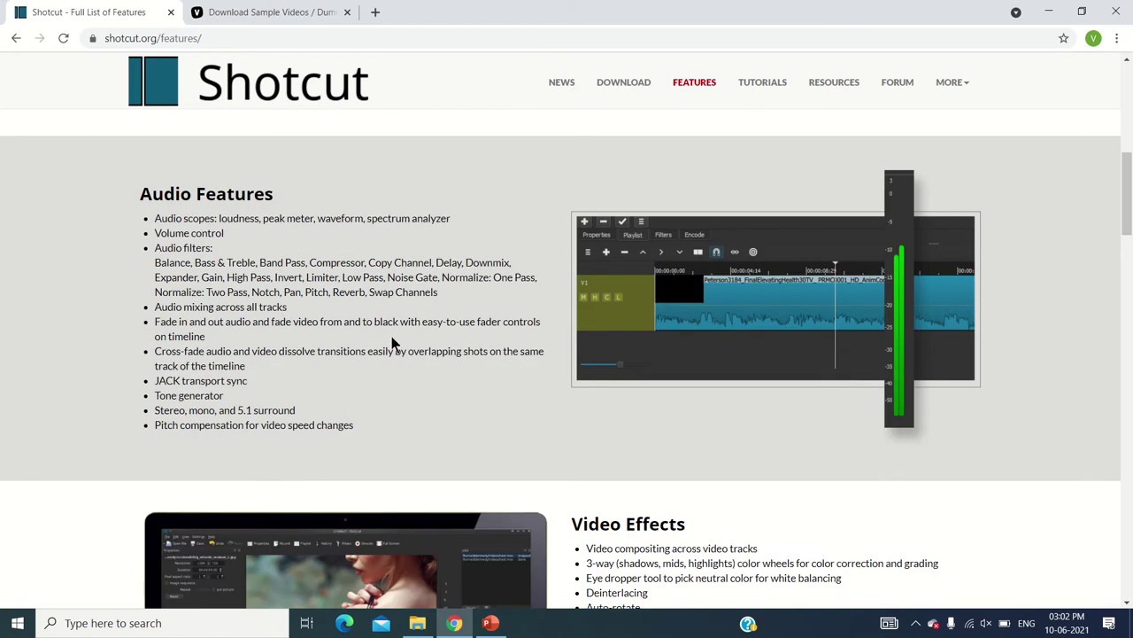
pyautogui.scroll(-3, 389, 340)
pyautogui.scroll(10, 303, 277)
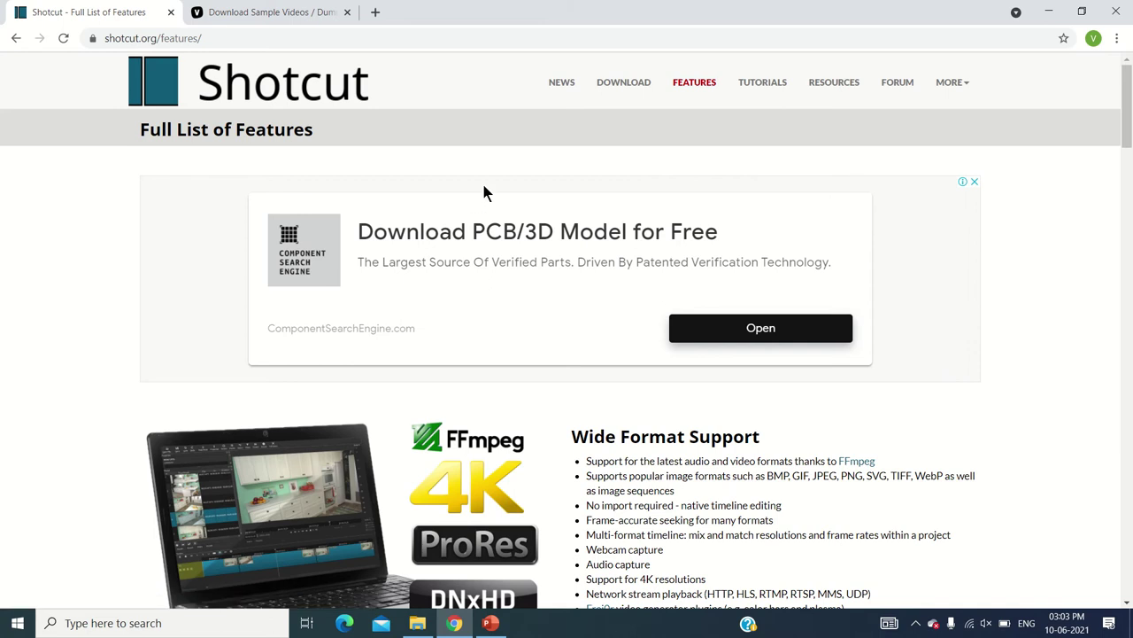
# Launch Shotcut from a Windows search for 'shotcut', maximize it, and close the floating Export panel.
pyautogui.press('super')
pyautogui.press('super')
pyautogui.click(223, 622)
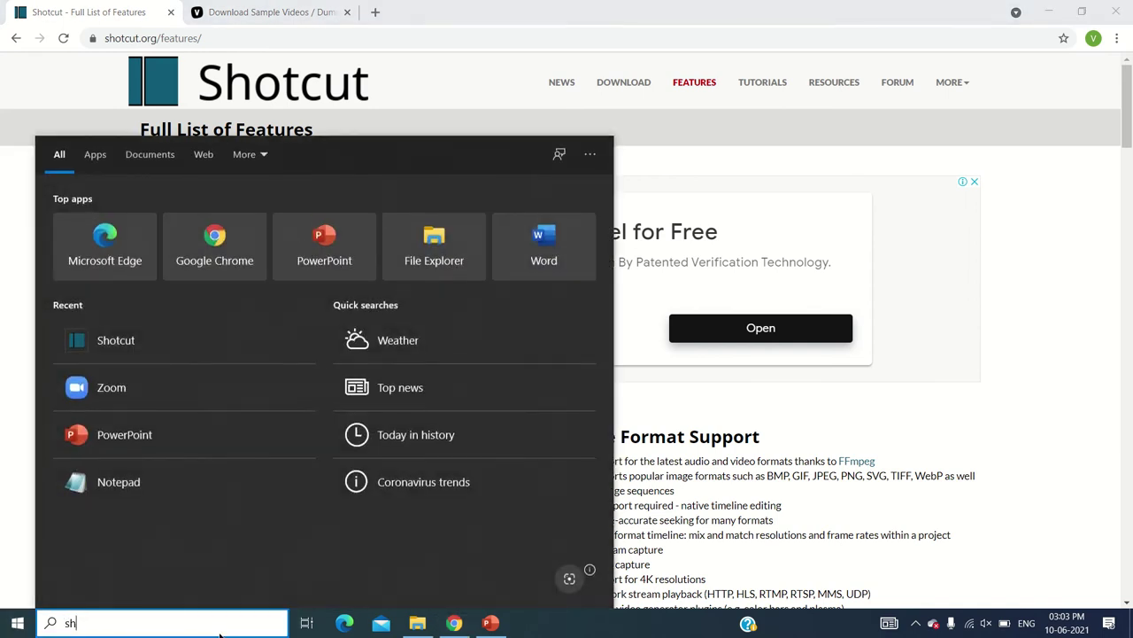
pyautogui.write('shotcut')
pyautogui.press('Return')
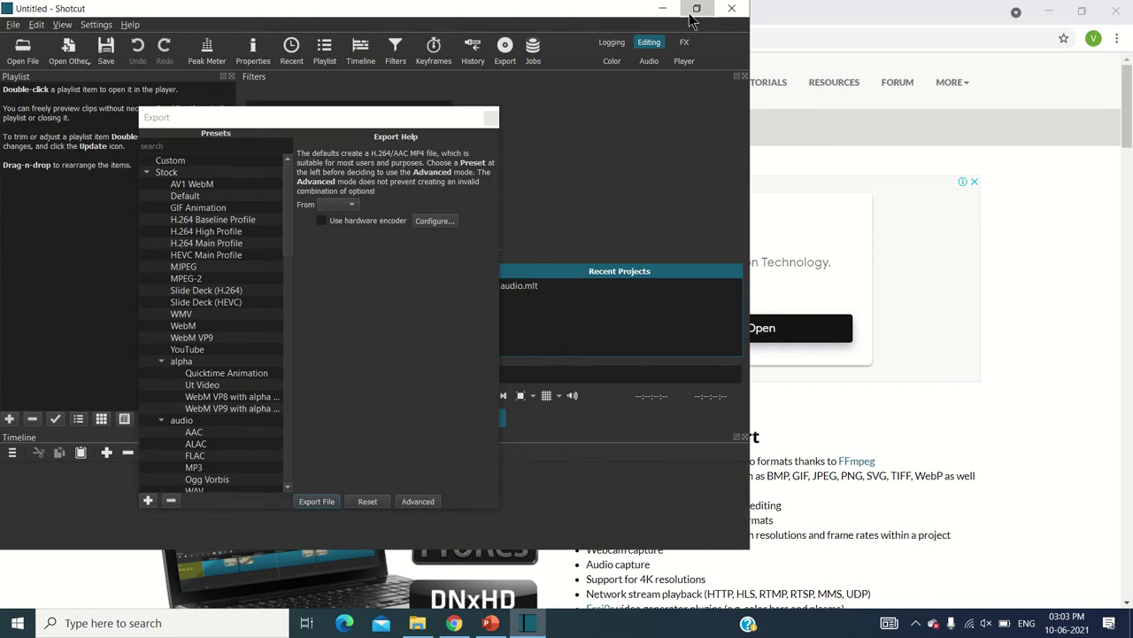
pyautogui.click(697, 8)
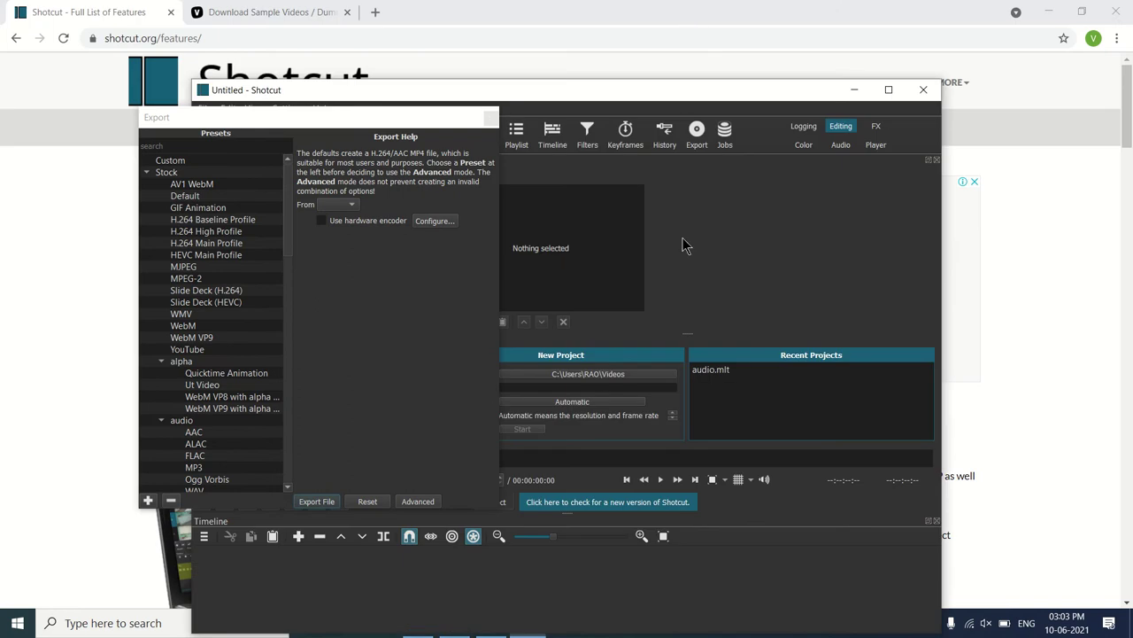
pyautogui.click(888, 93)
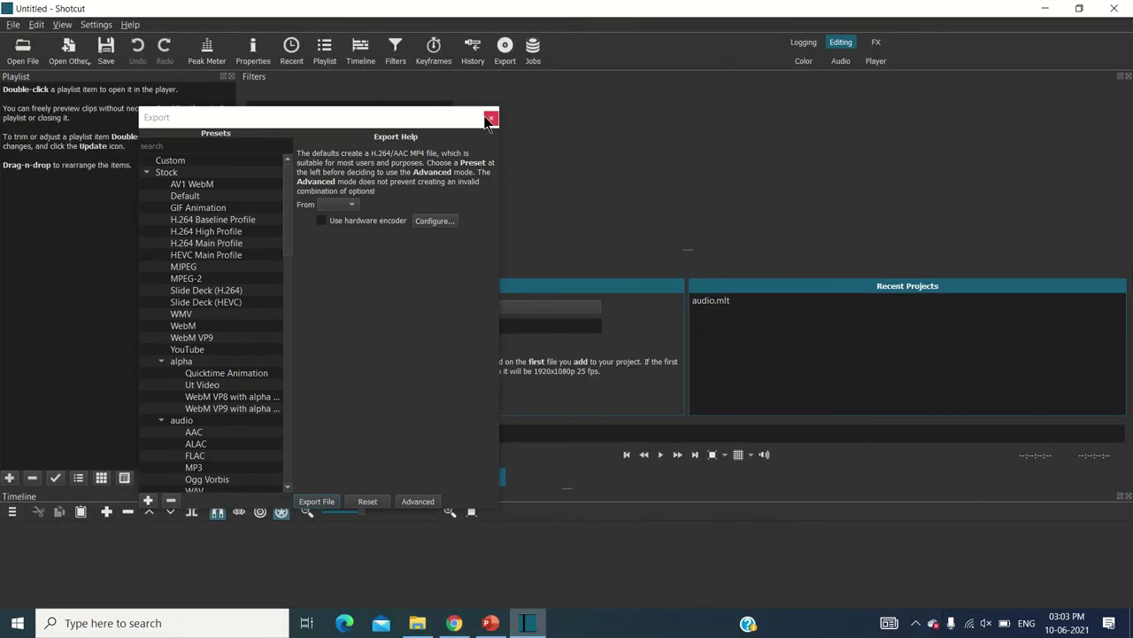
pyautogui.click(490, 118)
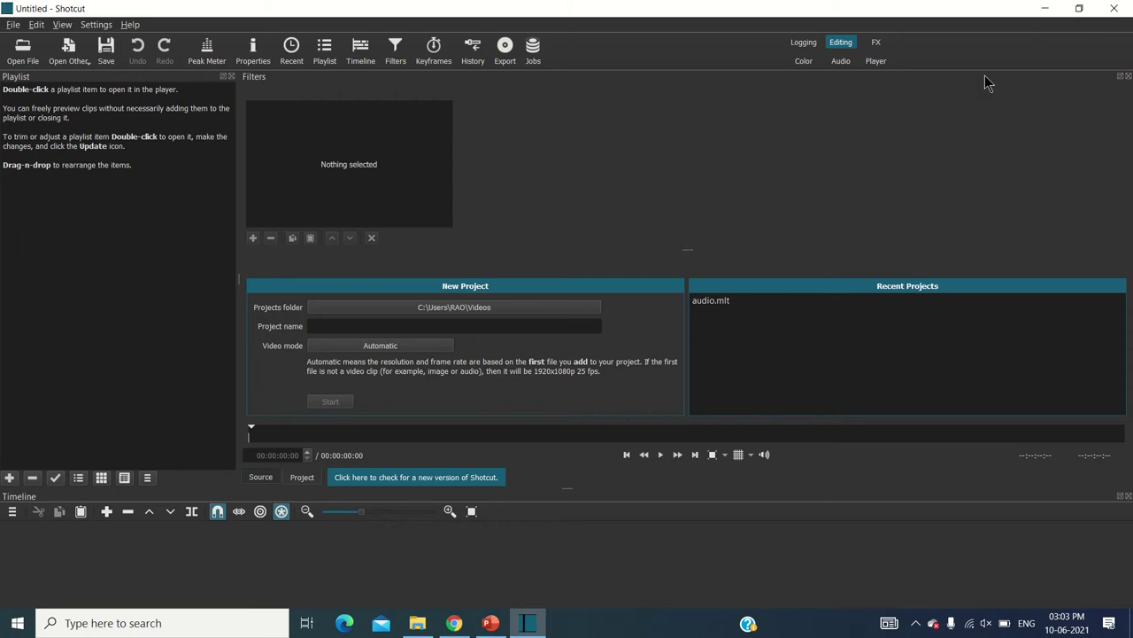
# Close the Filters and Playlist panels, reopen audio.mlt, and cancel the Open File dialog.
pyautogui.click(1128, 76)
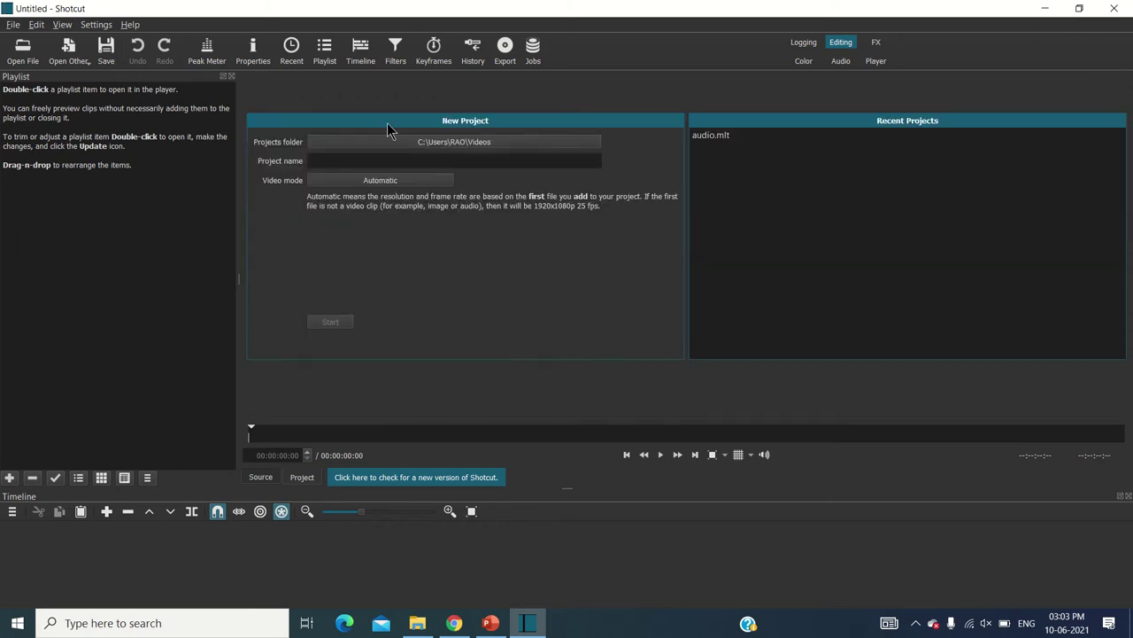
pyautogui.click(231, 76)
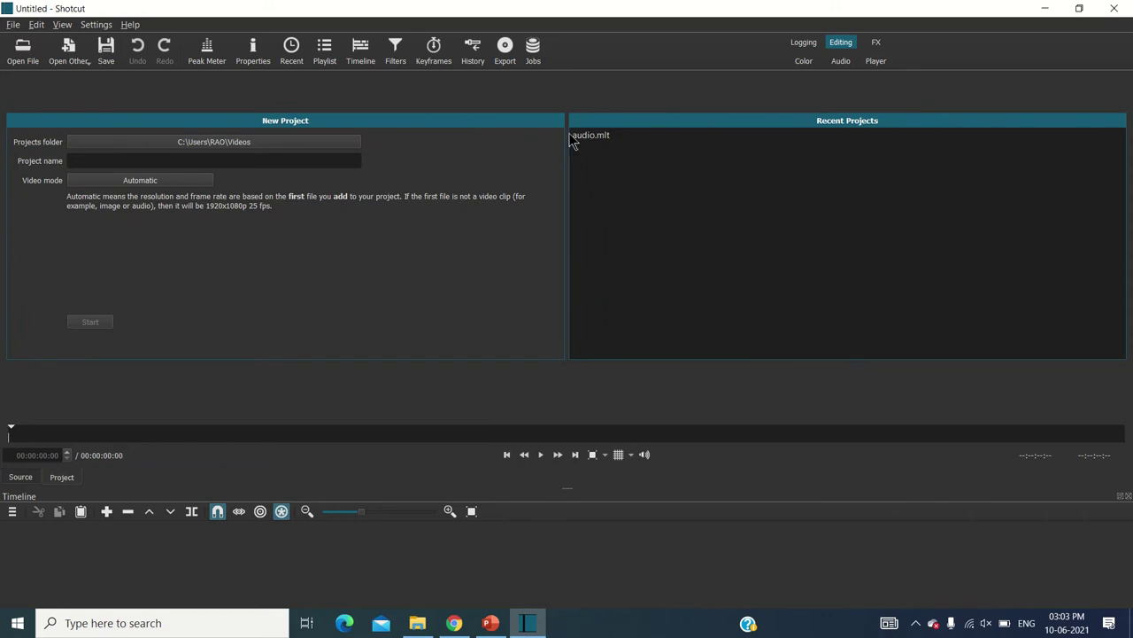
pyautogui.click(601, 135)
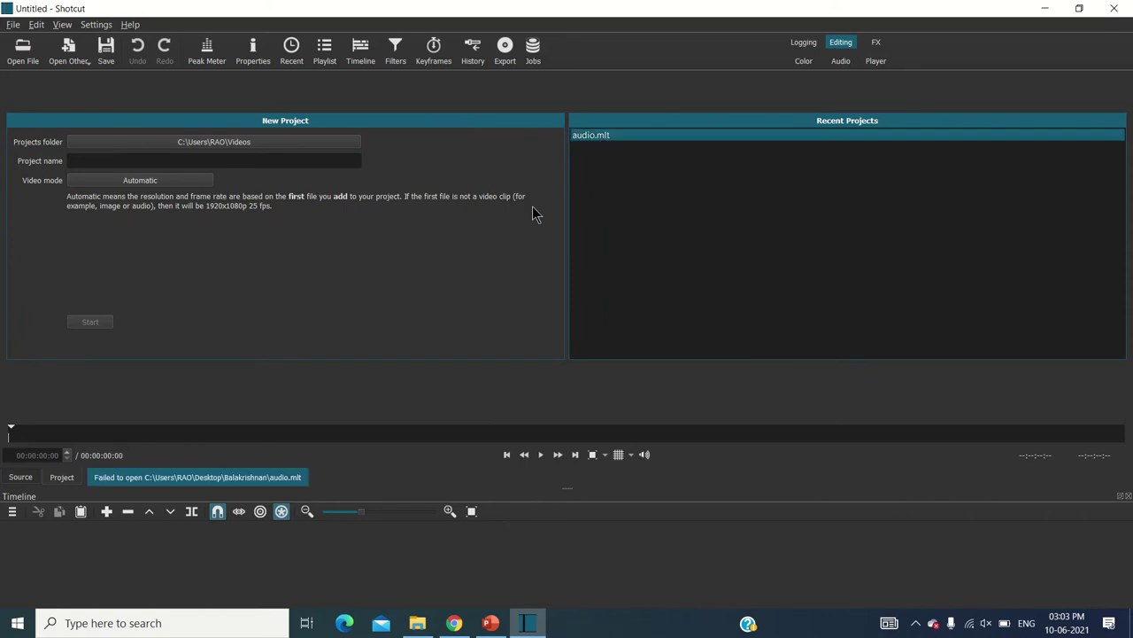
pyautogui.click(24, 53)
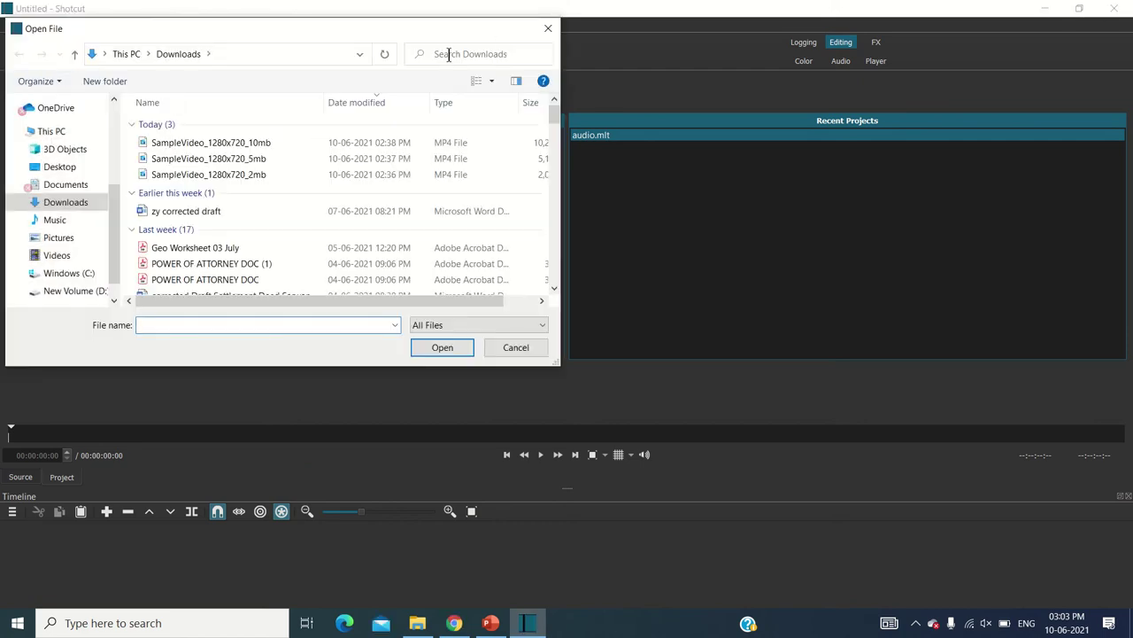
pyautogui.moveTo(518, 38); pyautogui.dragTo(553, 44)
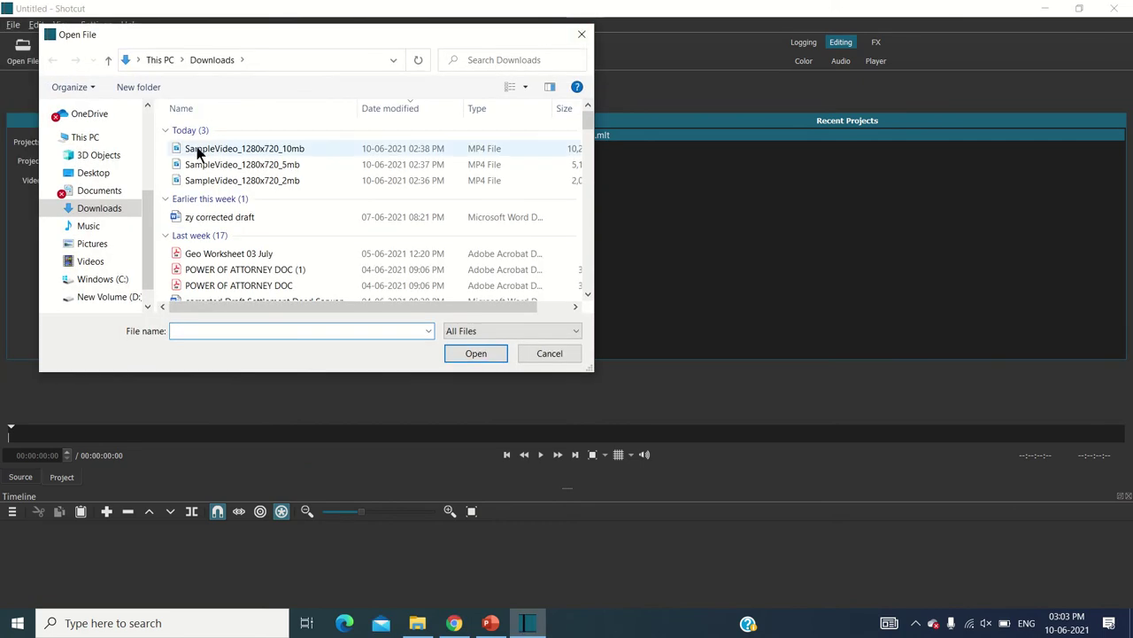
pyautogui.click(582, 34)
pyautogui.click(453, 623)
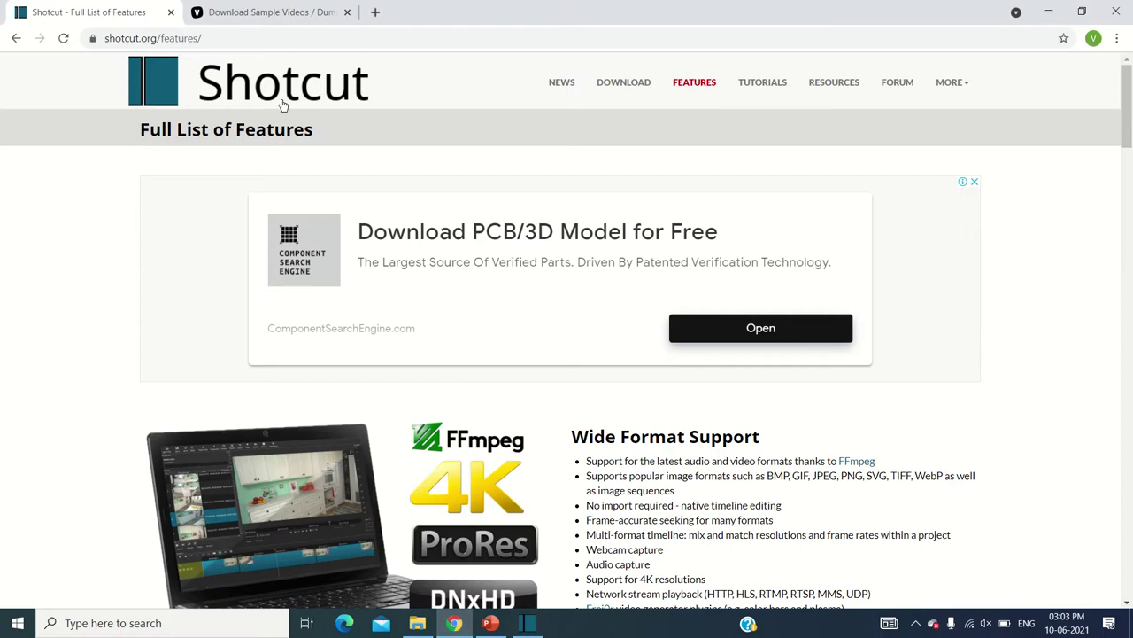
pyautogui.click(289, 12)
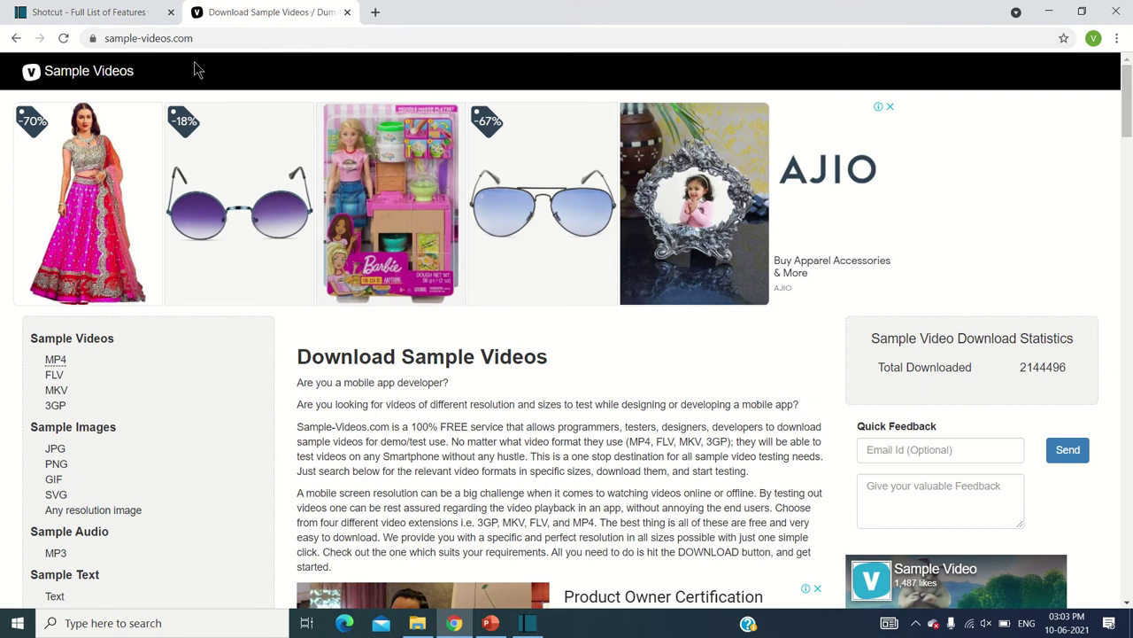
pyautogui.click(121, 13)
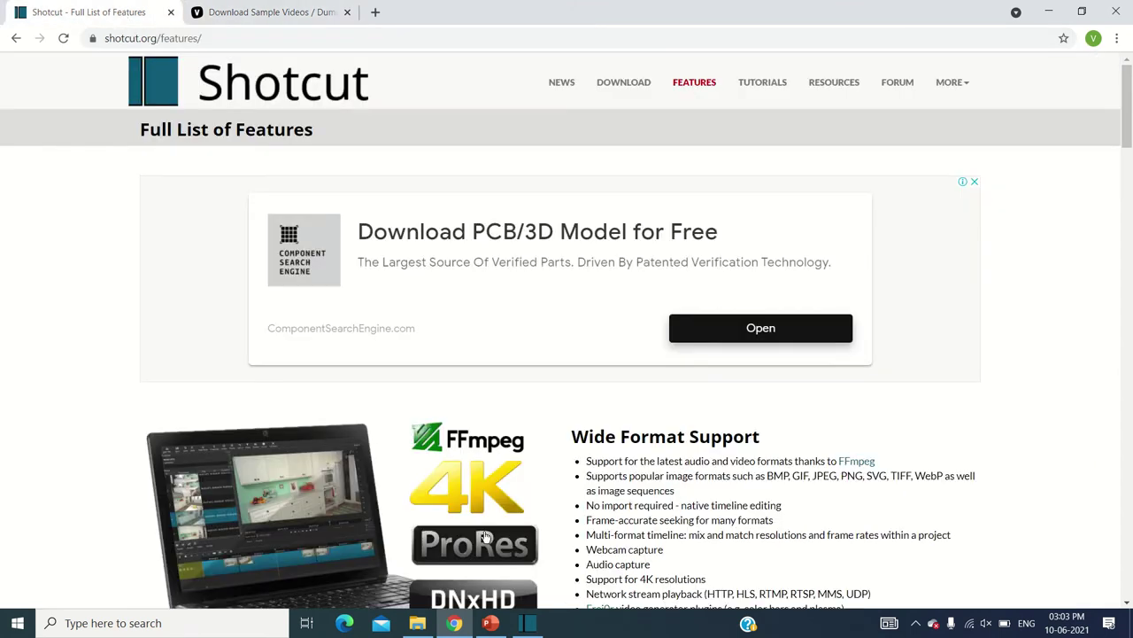
# Open the three SampleVideo MP4s (10mb, 5mb, 2mb) from Downloads into the playlist.
pyautogui.click(526, 624)
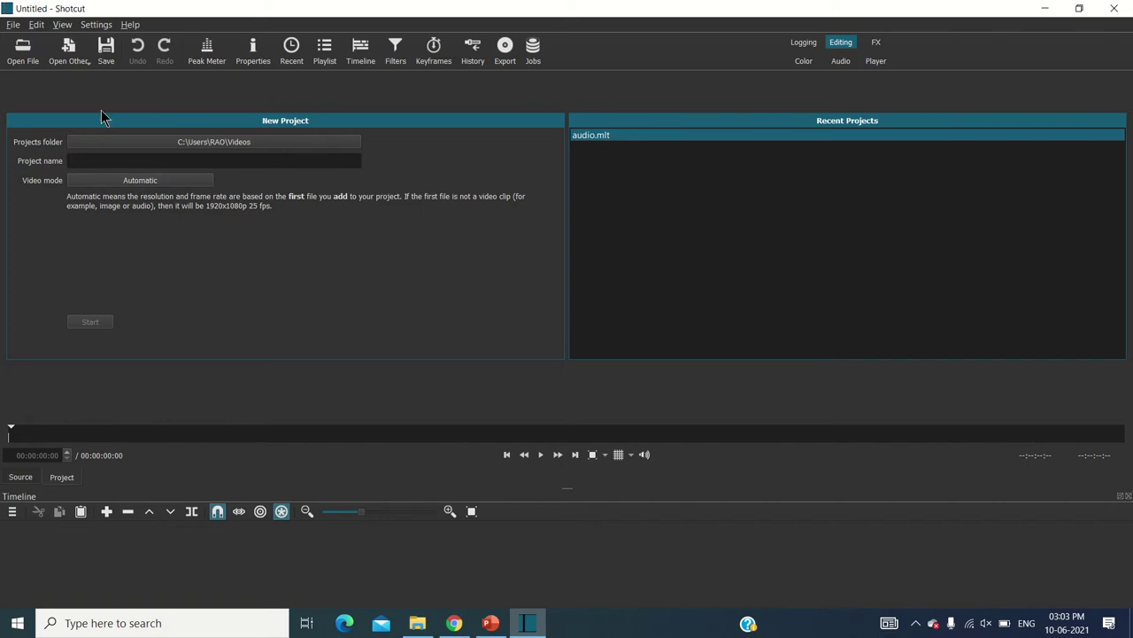
pyautogui.click(30, 55)
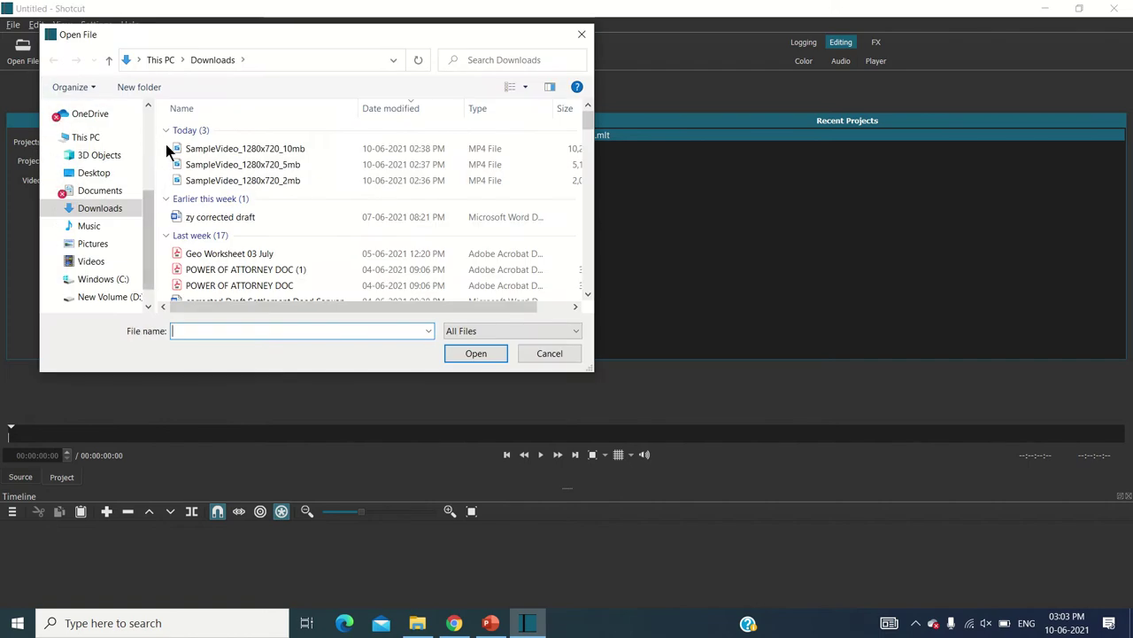
pyautogui.moveTo(172, 147); pyautogui.dragTo(177, 186)
pyautogui.click(469, 354)
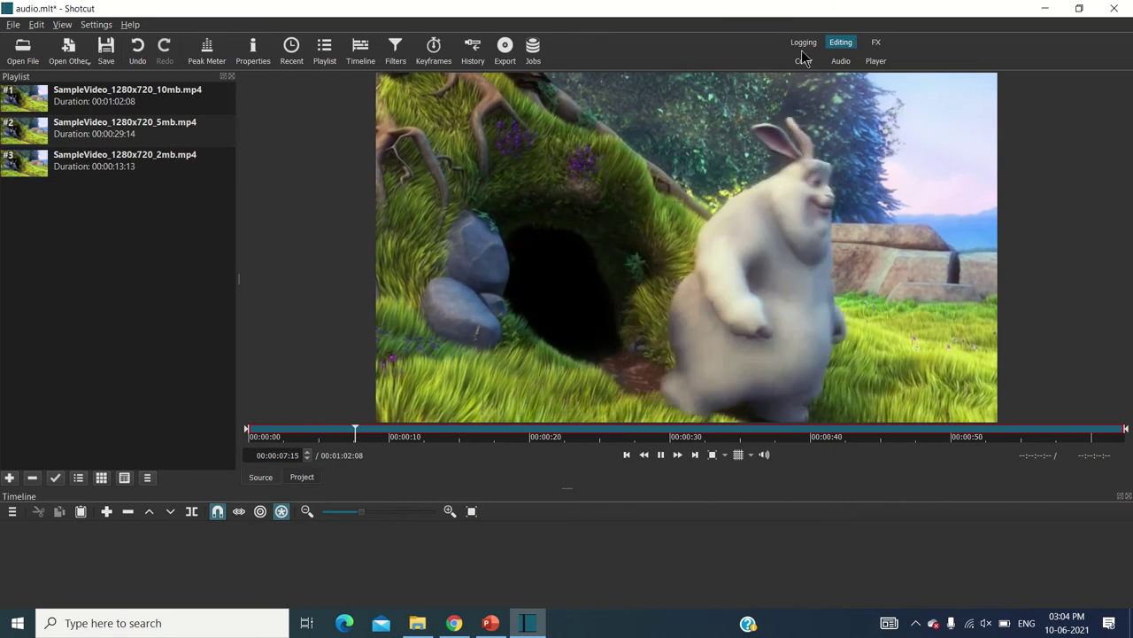
# Cycle the theme through Fusion Light and System, ending on Fusion Dark.
pyautogui.click(96, 25)
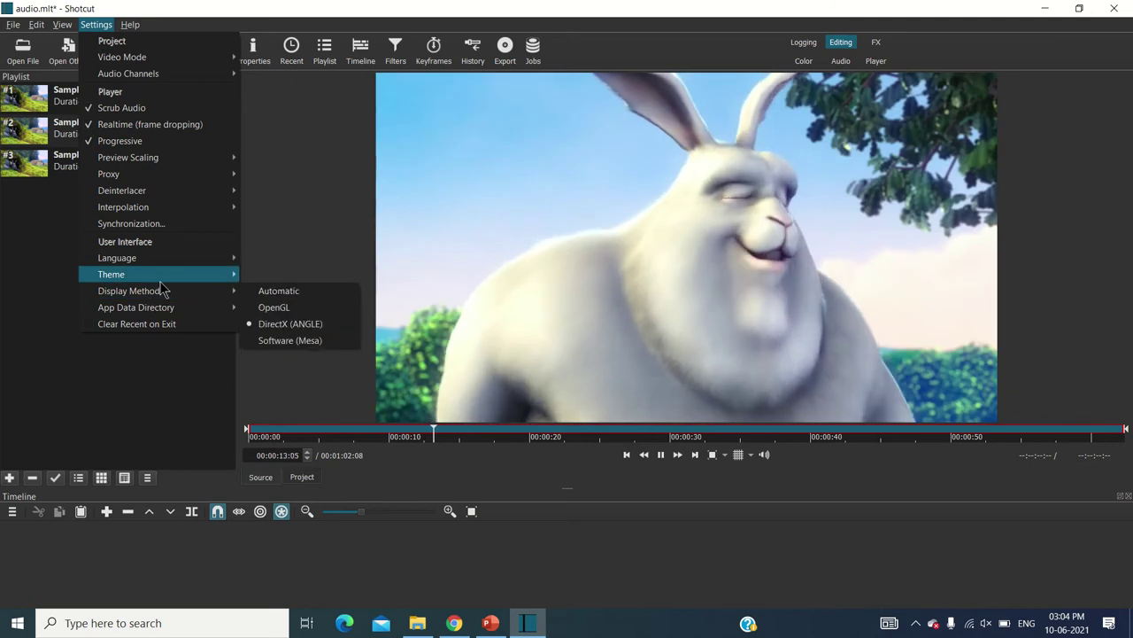
pyautogui.moveTo(191, 276)
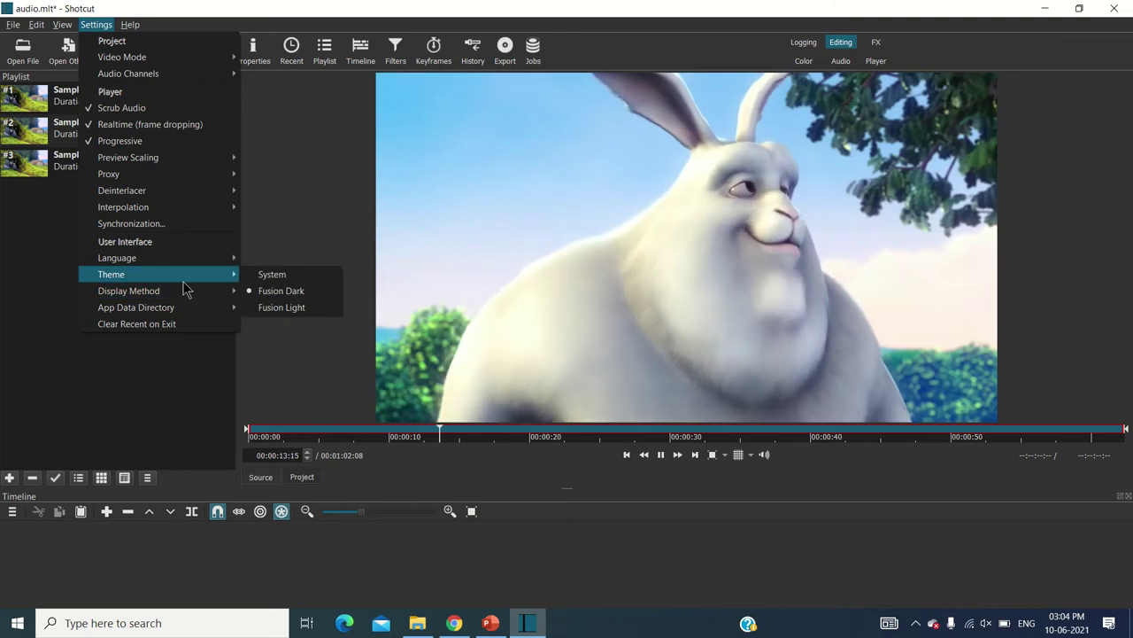
pyautogui.click(282, 307)
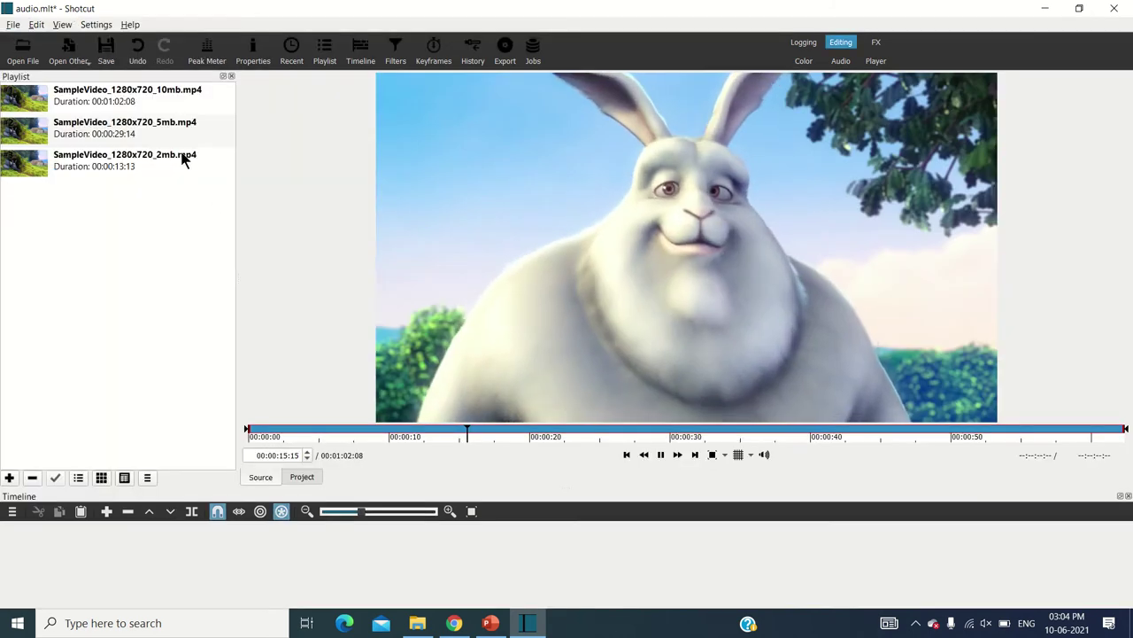
pyautogui.click(96, 24)
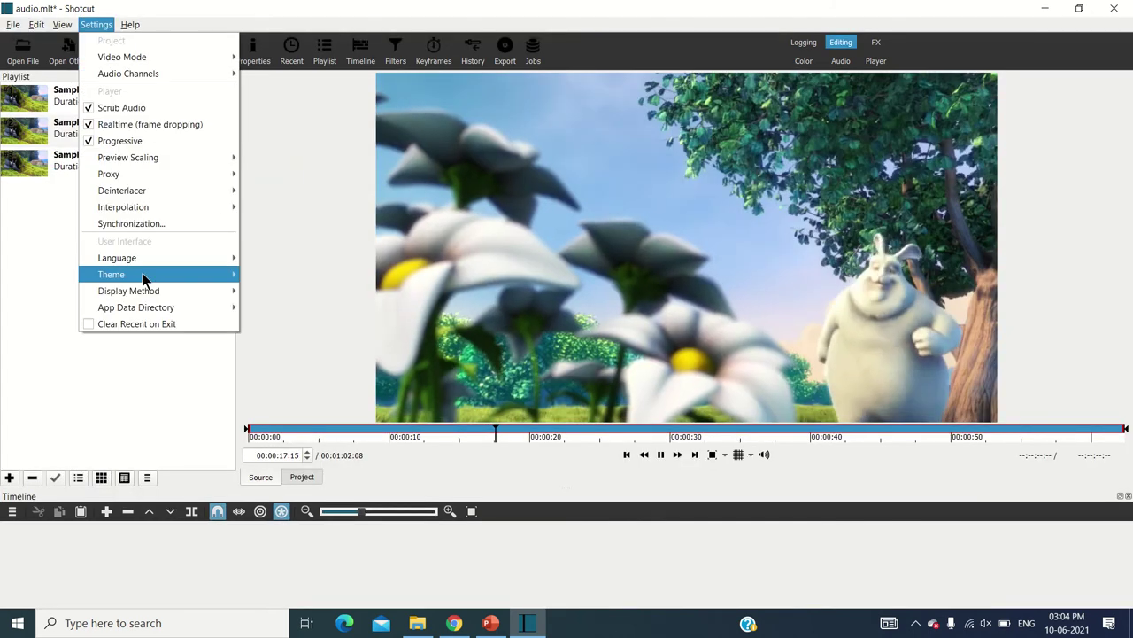
pyautogui.moveTo(144, 276)
pyautogui.click(249, 274)
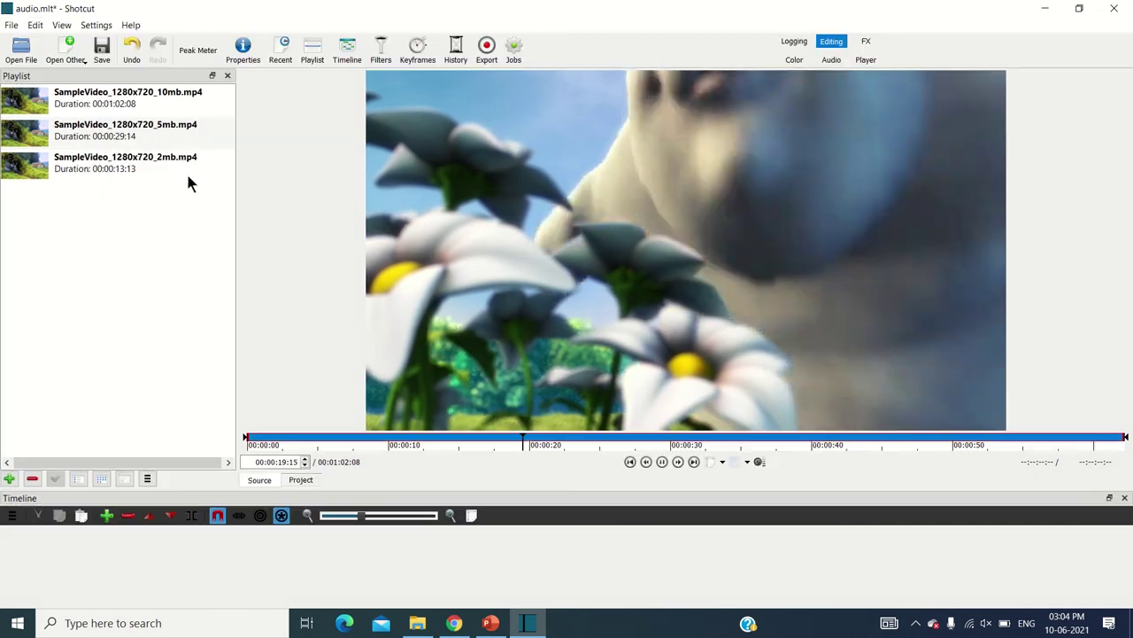
pyautogui.click(103, 27)
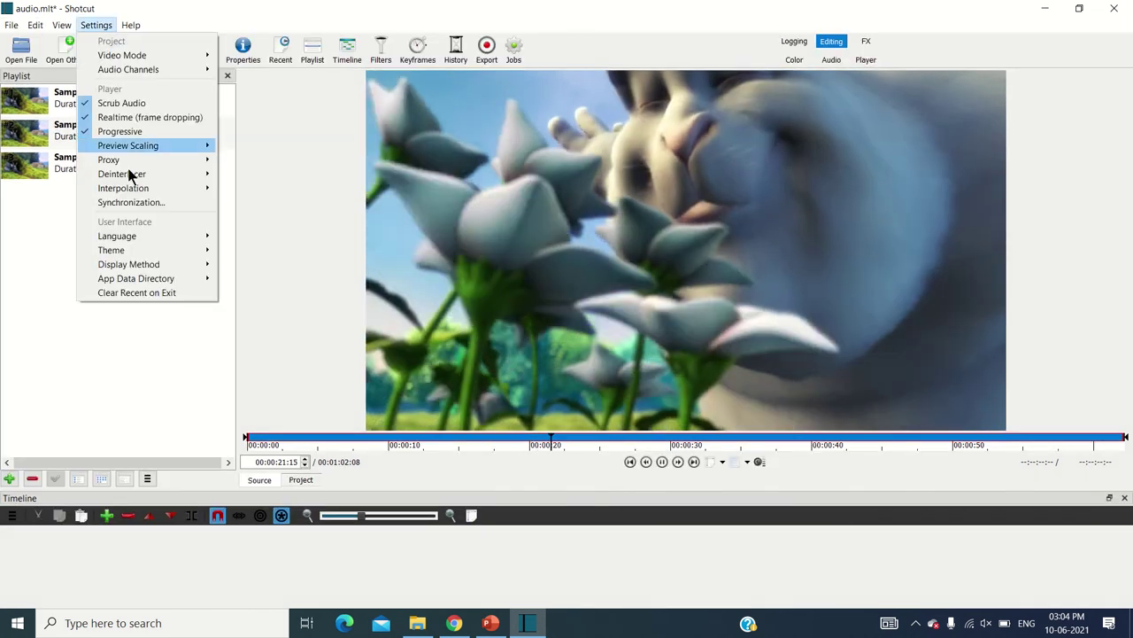
pyautogui.moveTo(144, 249)
pyautogui.click(245, 264)
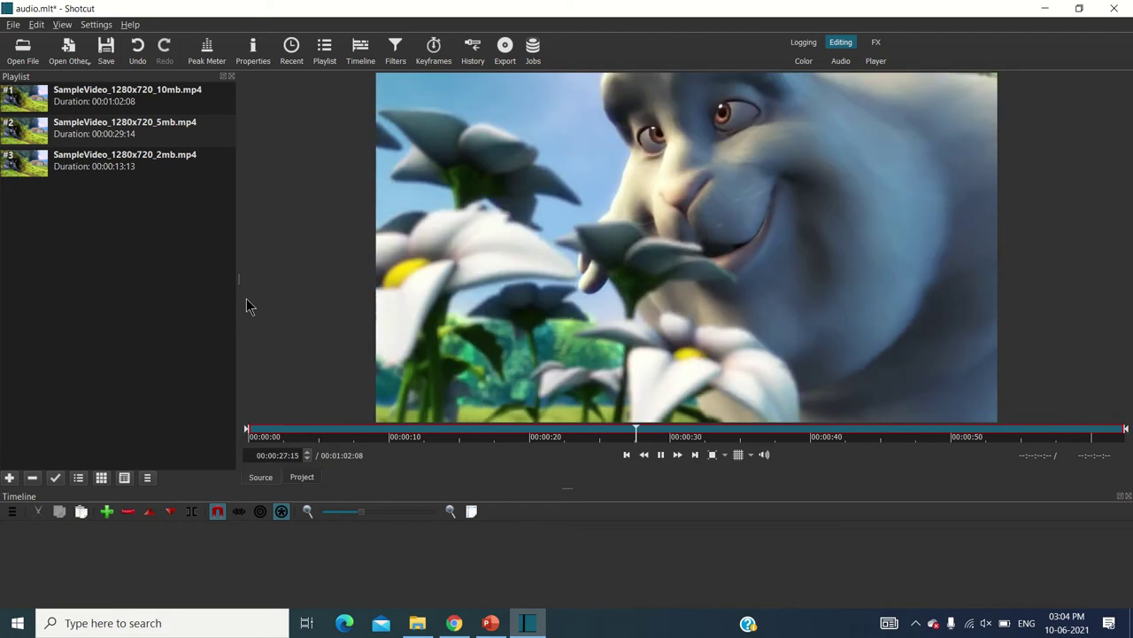
# Look at the View menu's Scopes submenu and dismiss it without changes.
pyautogui.click(64, 25)
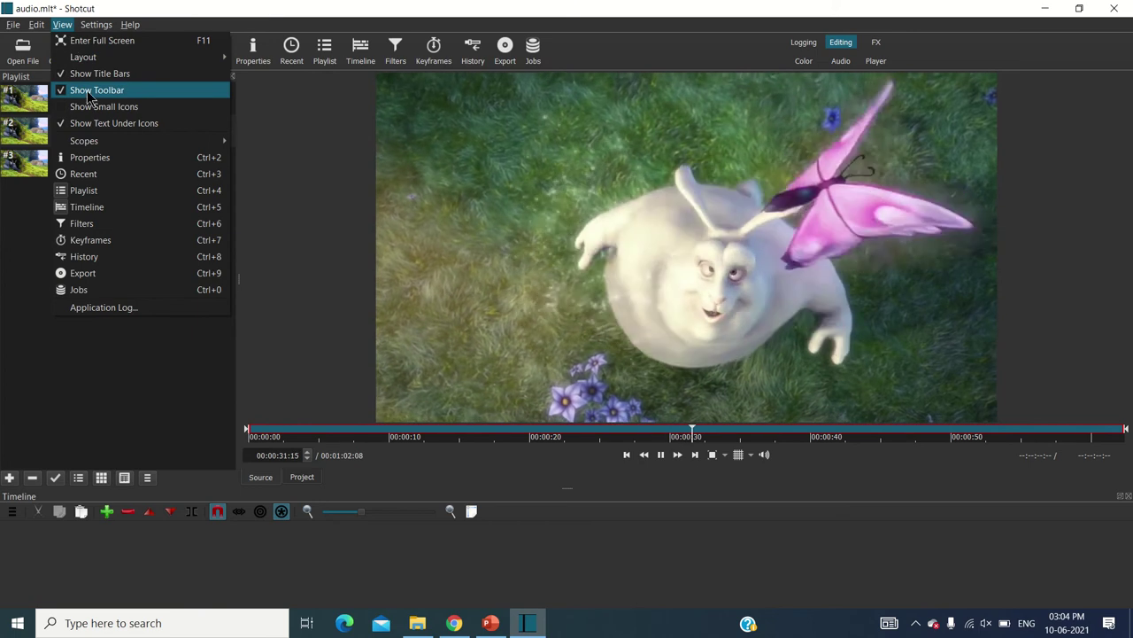
pyautogui.moveTo(190, 142)
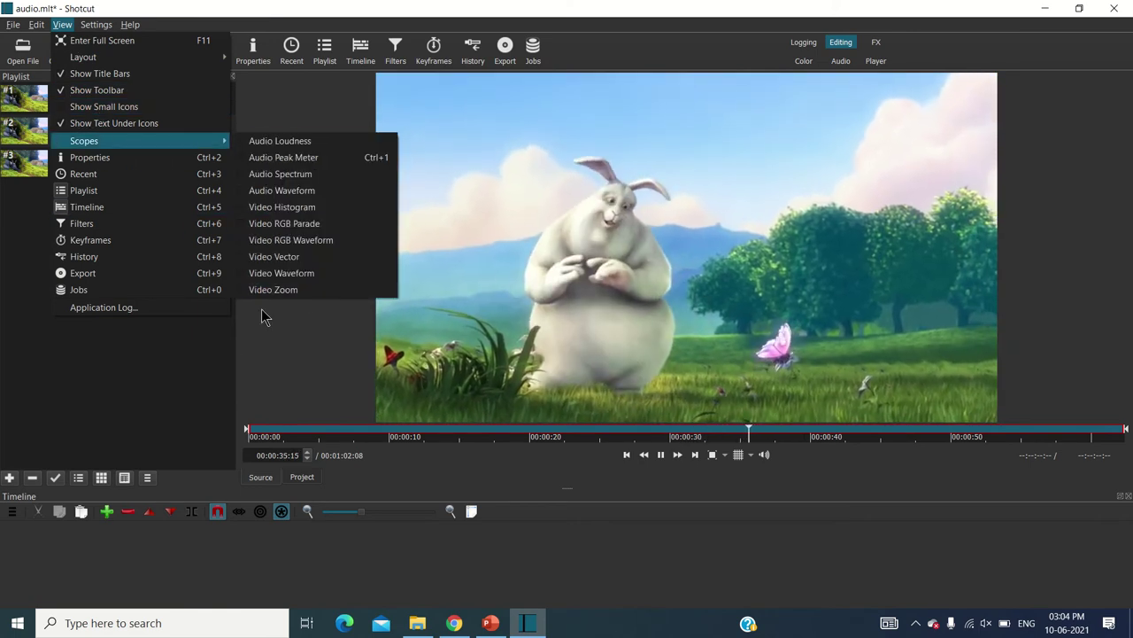
pyautogui.click(430, 215)
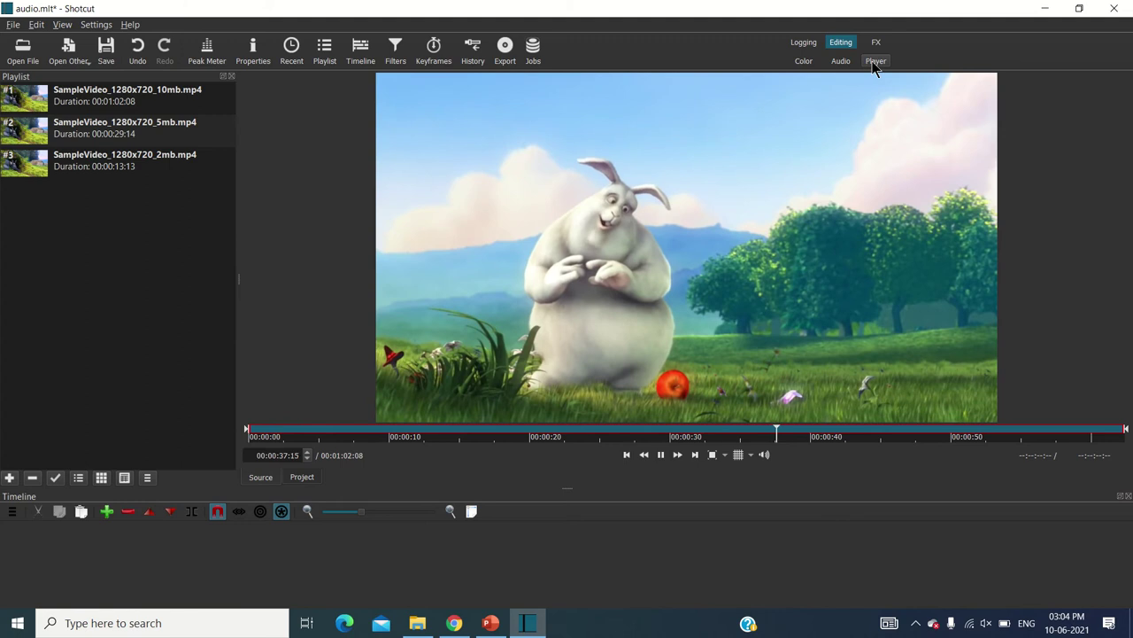
pyautogui.click(801, 41)
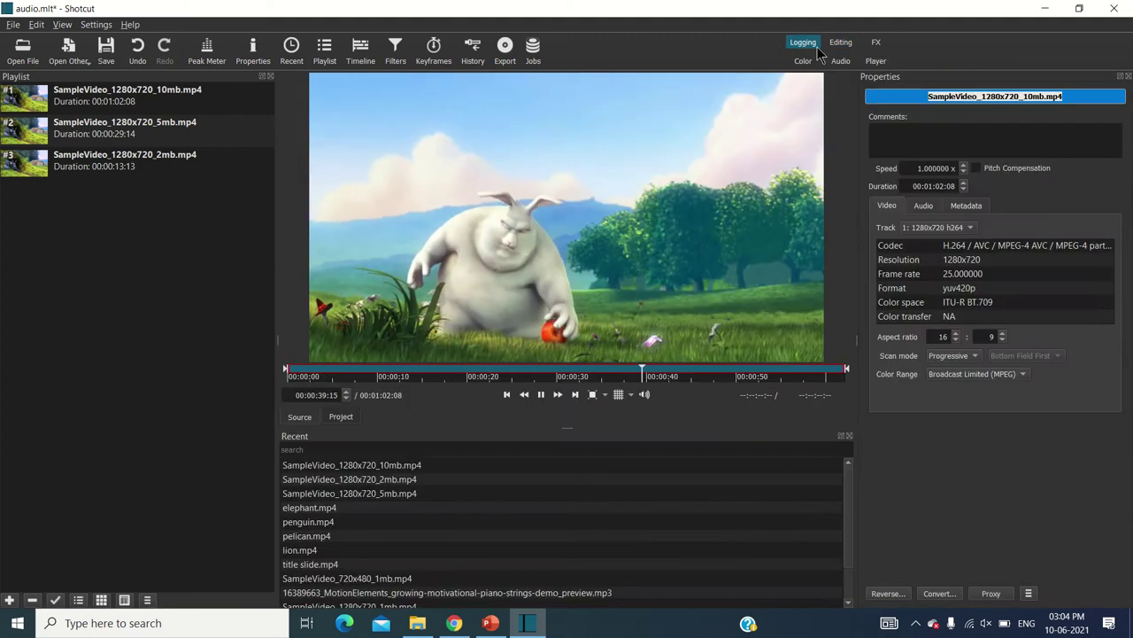
pyautogui.click(874, 61)
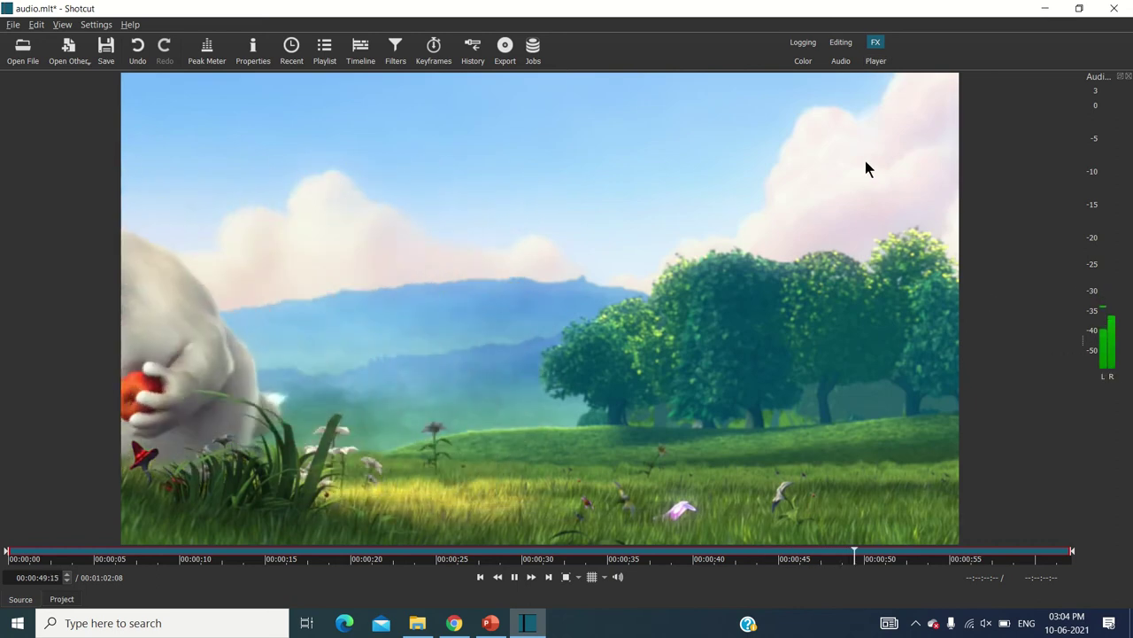
pyautogui.click(877, 61)
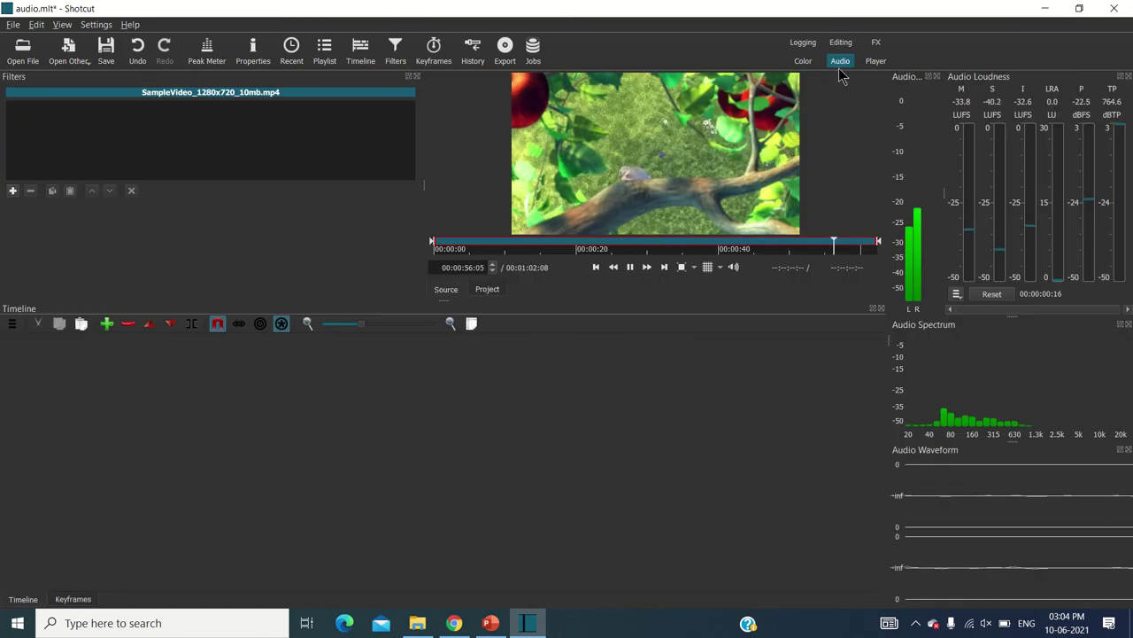
pyautogui.click(839, 62)
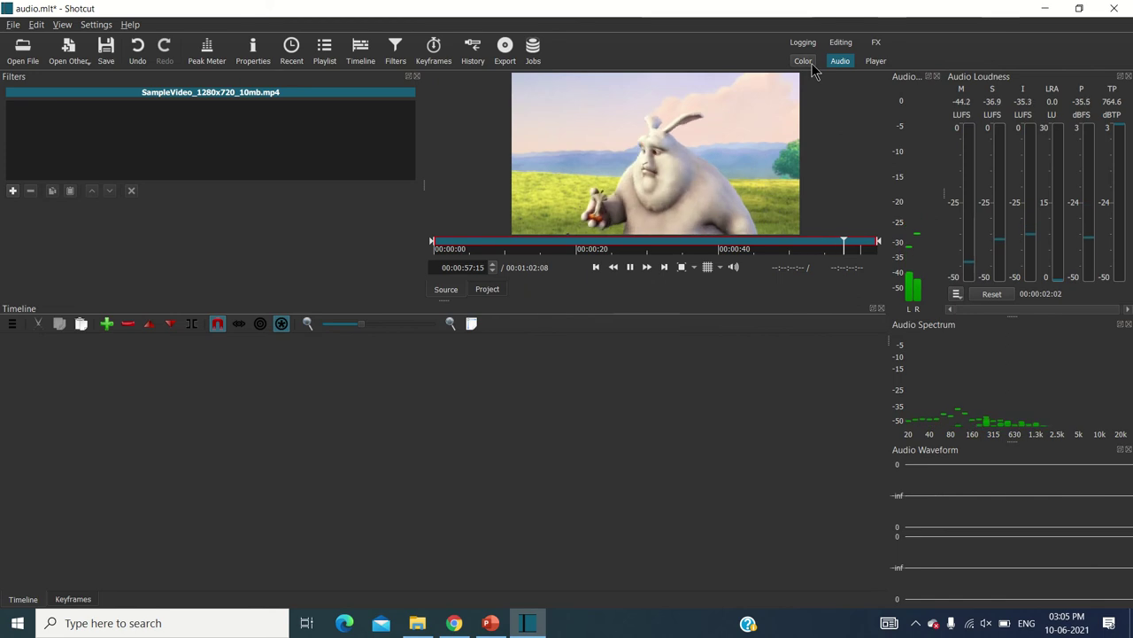
pyautogui.click(811, 63)
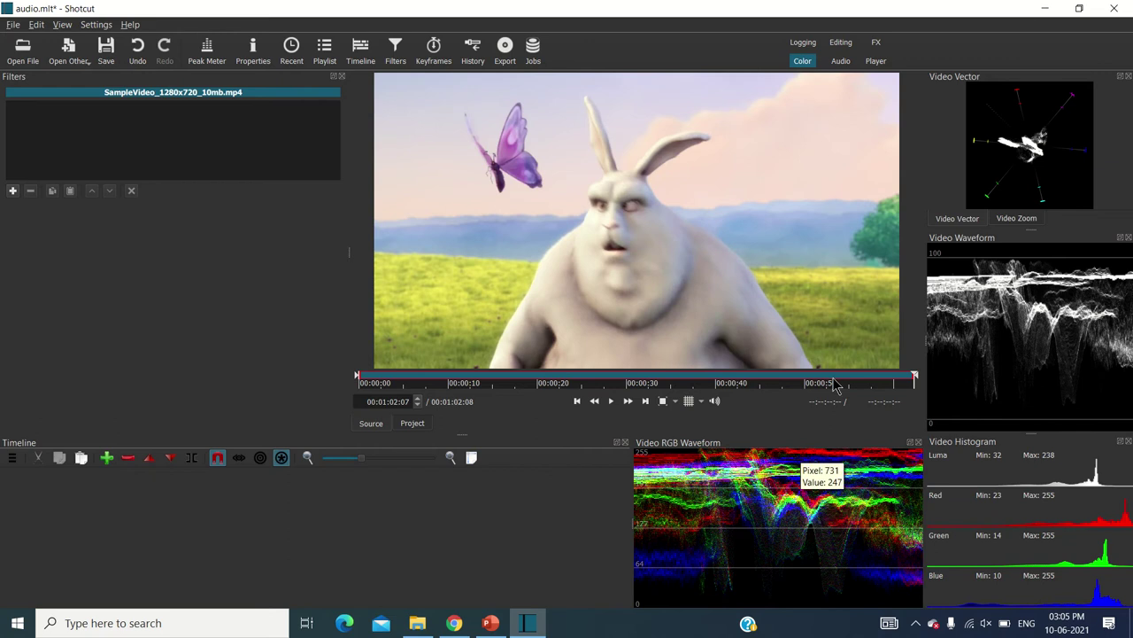
pyautogui.click(841, 44)
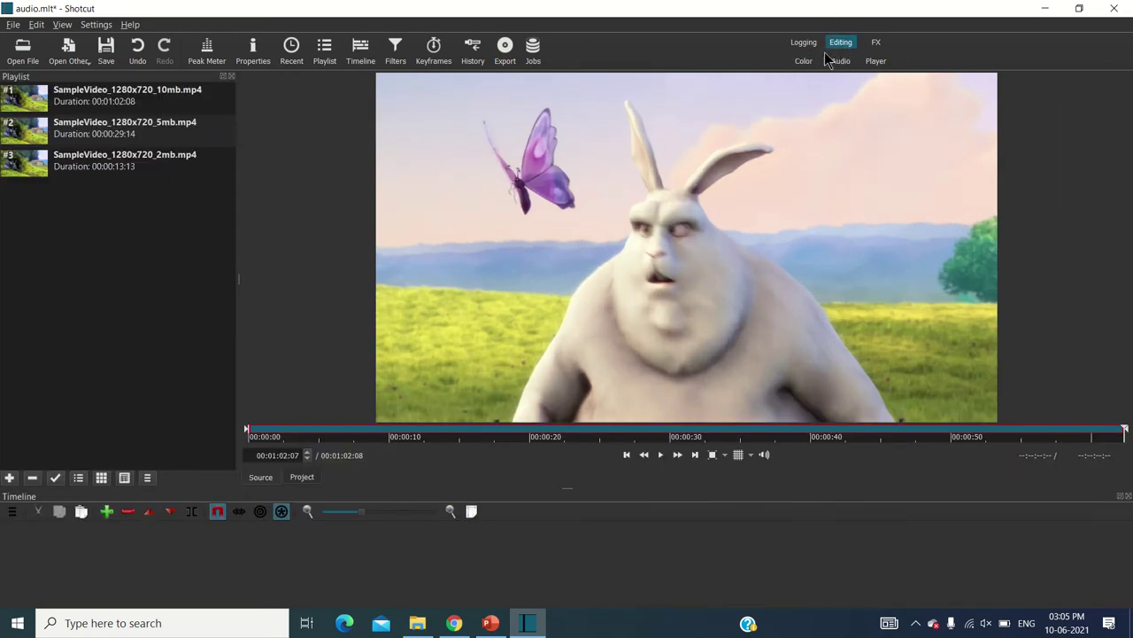
# Add the 2mb playlist clip to the V1 track, positioned at 00:00:00.
pyautogui.click(164, 158)
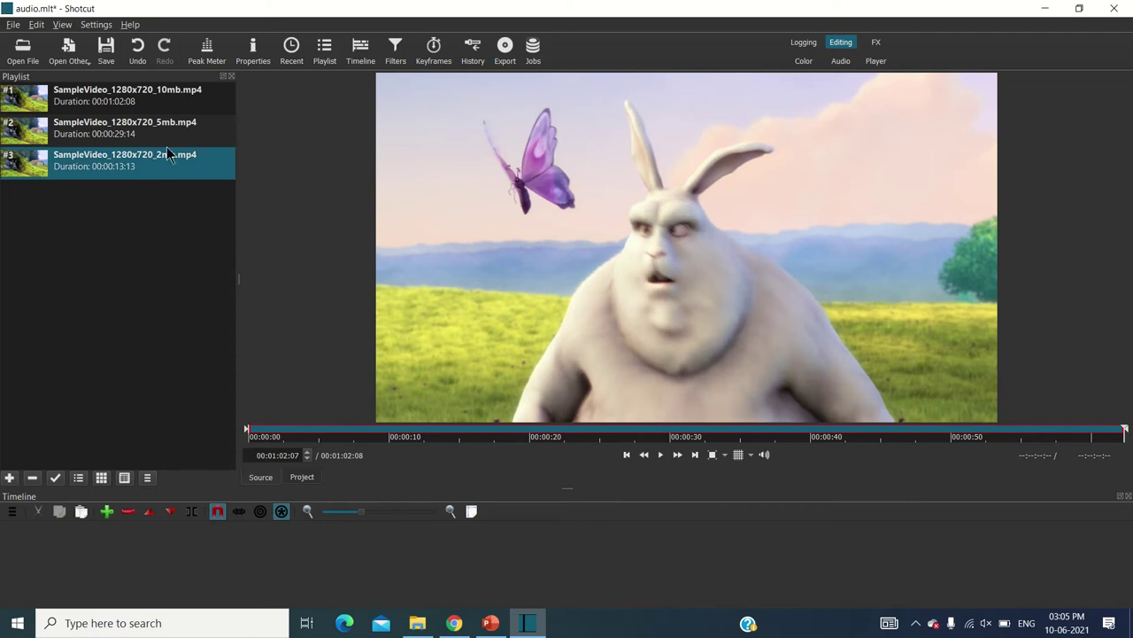
pyautogui.doubleClick(175, 171)
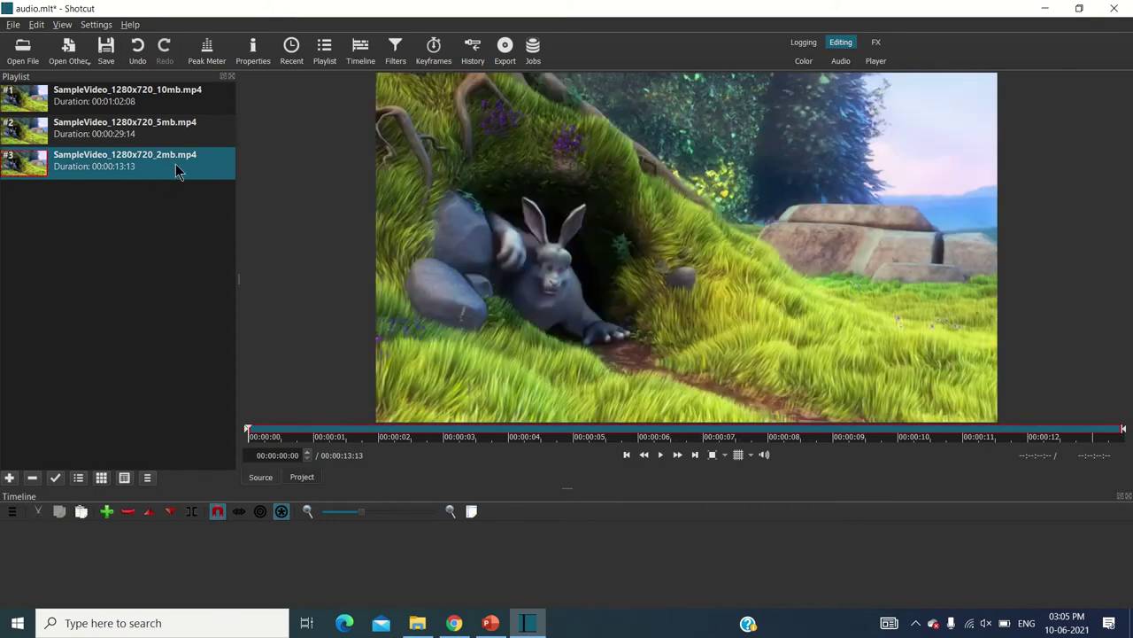
pyautogui.moveTo(168, 171); pyautogui.dragTo(148, 547)
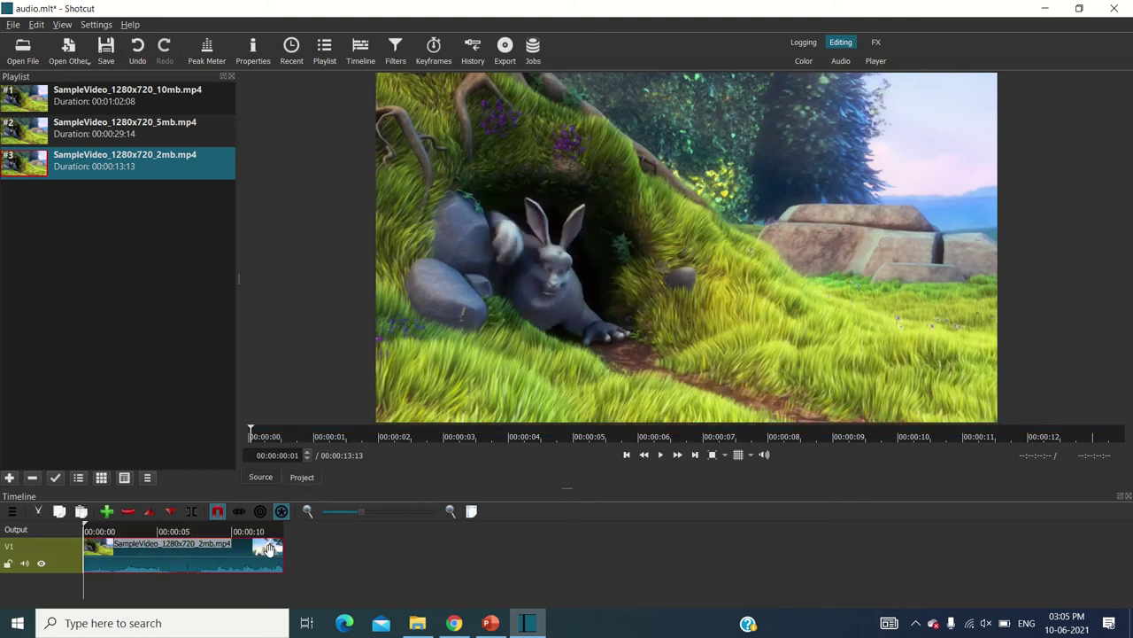
pyautogui.moveTo(193, 546); pyautogui.dragTo(154, 547)
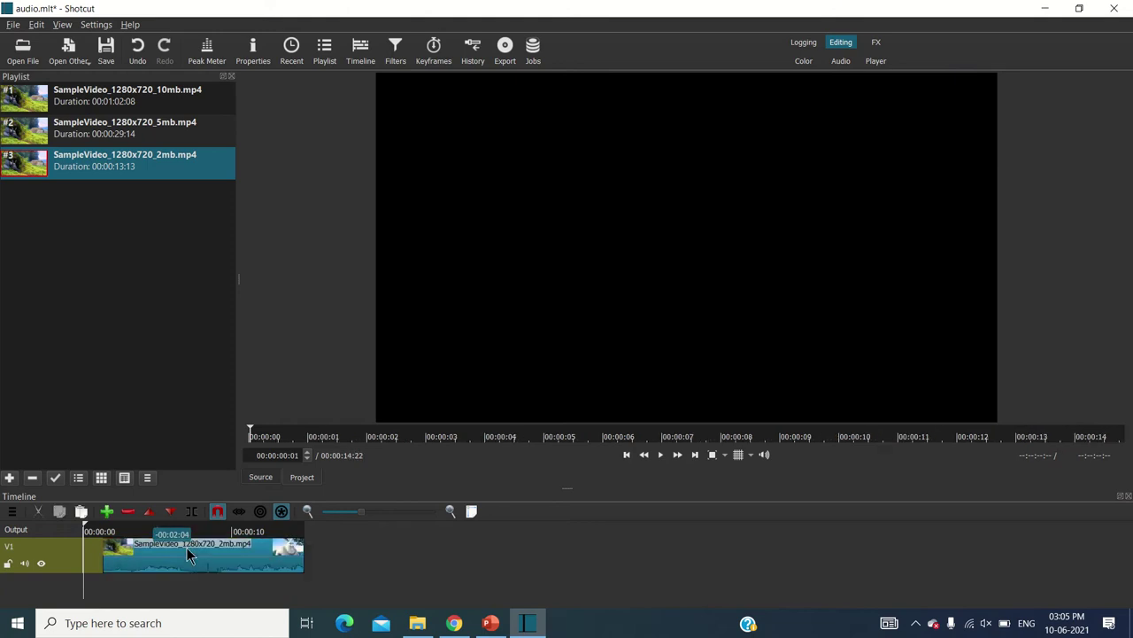
pyautogui.click(105, 554)
pyautogui.moveTo(126, 564); pyautogui.dragTo(102, 565)
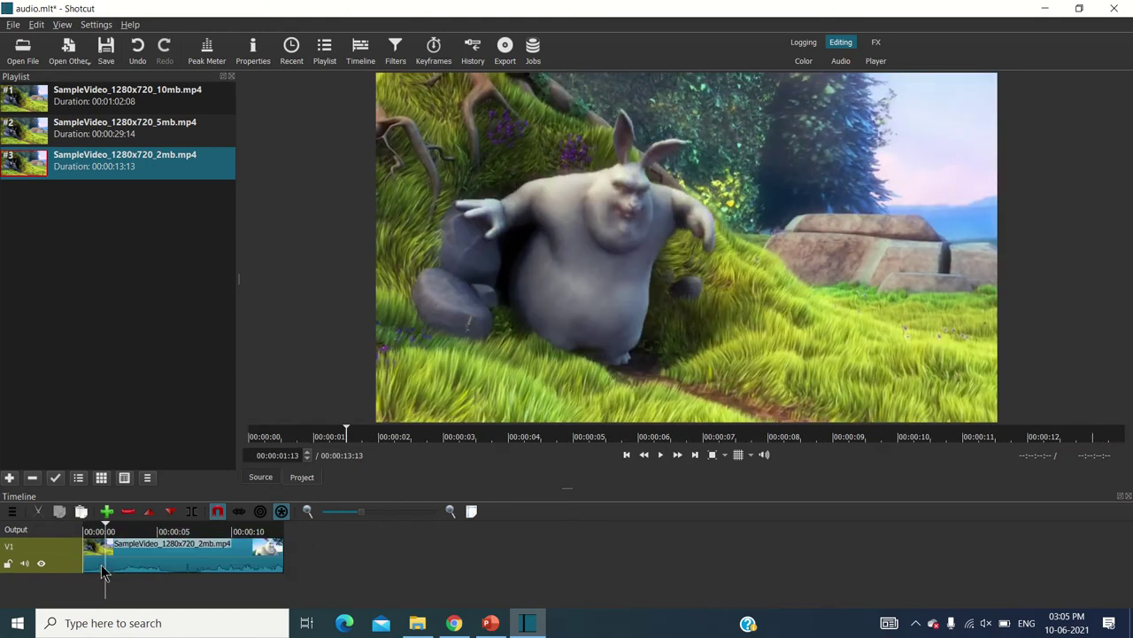
# Turn off timeline snapping and replay the clip from its start.
pyautogui.click(217, 511)
pyautogui.press('Home')
pyautogui.press('space')
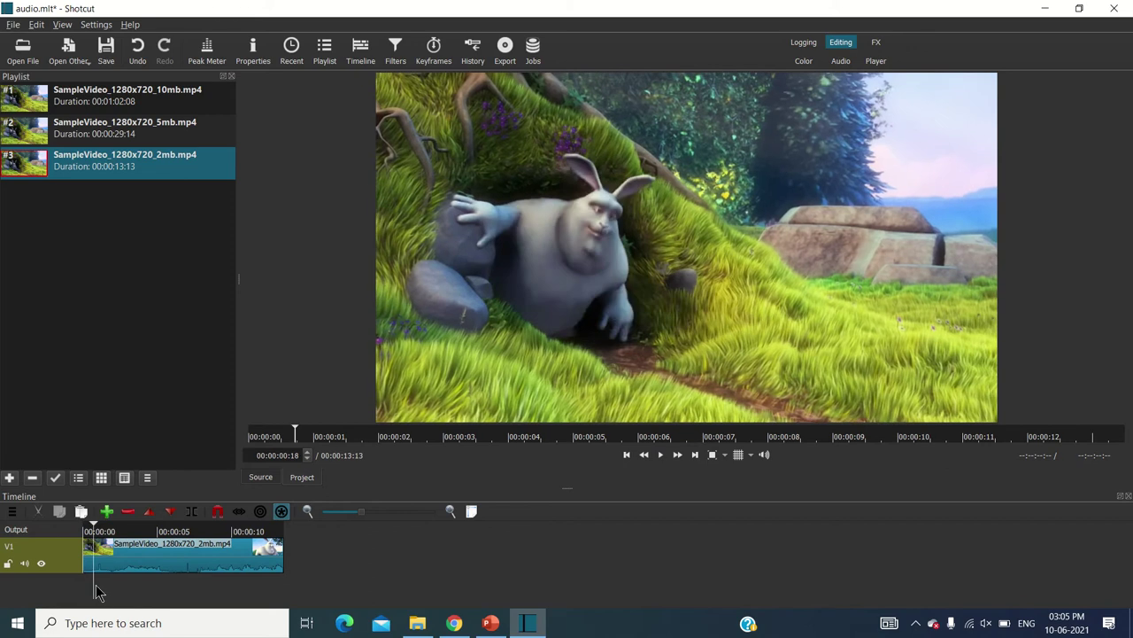
pyautogui.press('Home')
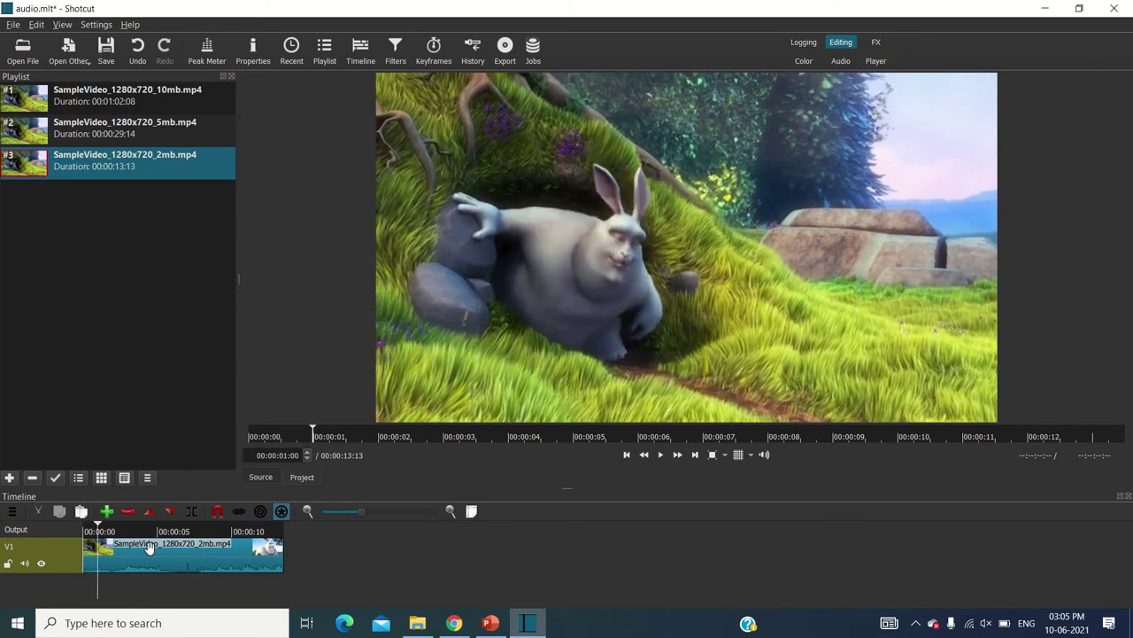
# Split the 2mb clip near 10 seconds, delete the end piece, and trim one second off the start.
pyautogui.click(194, 512)
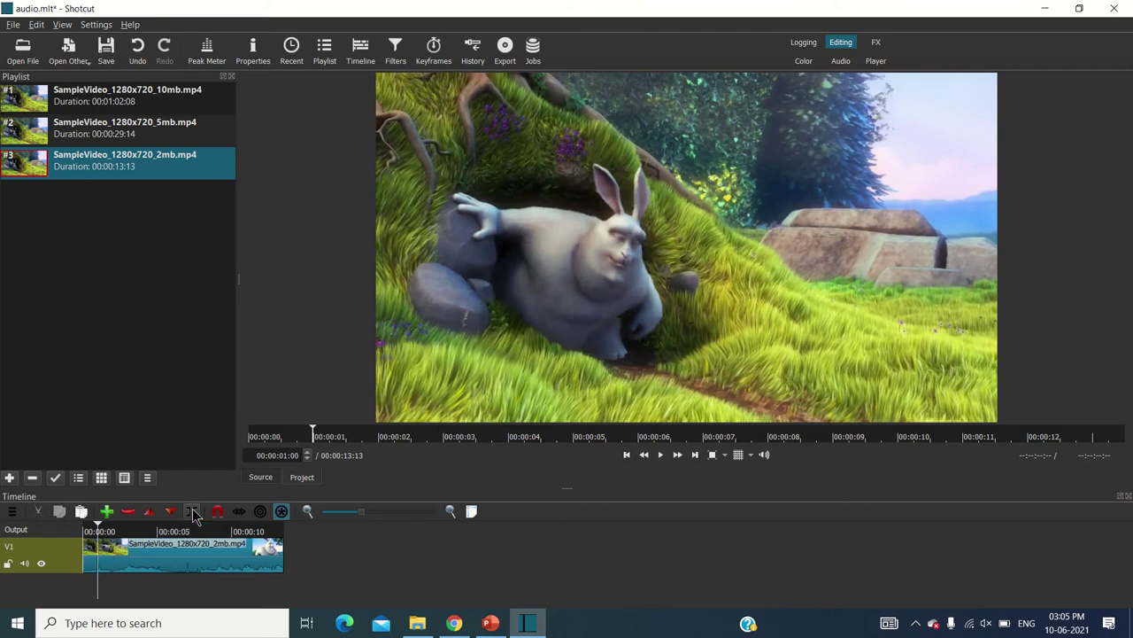
pyautogui.click(190, 581)
pyautogui.moveTo(171, 561); pyautogui.dragTo(188, 567)
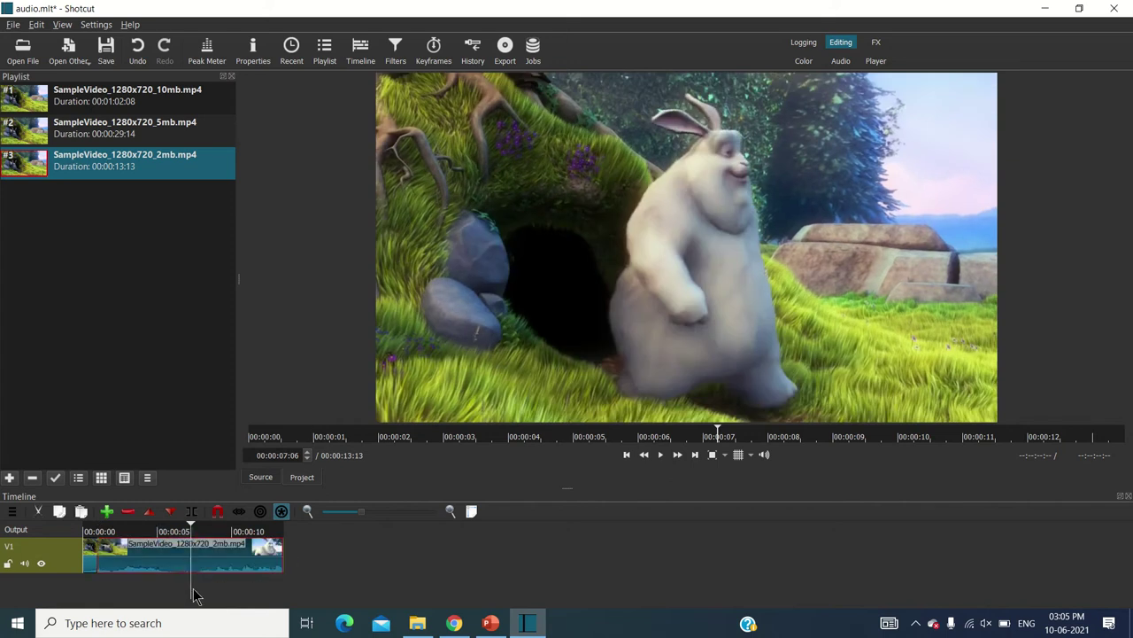
pyautogui.click(201, 595)
pyautogui.moveTo(201, 595); pyautogui.dragTo(248, 595)
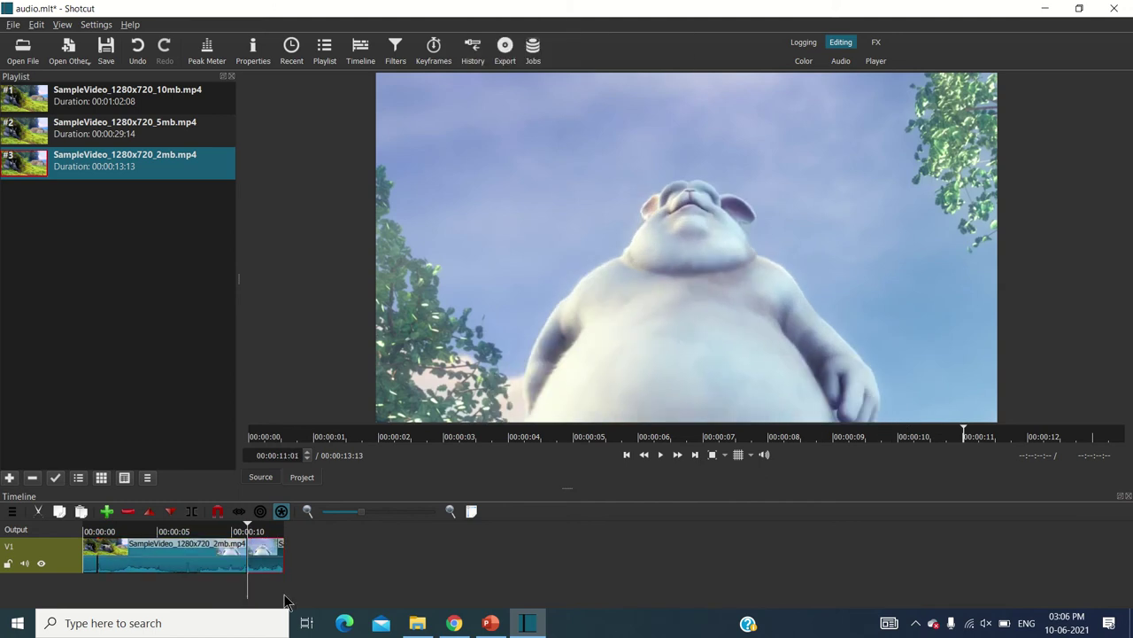
pyautogui.moveTo(262, 555)
pyautogui.mouseDown()
pyautogui.moveTo(314, 555)
pyautogui.moveTo(266, 554)
pyautogui.moveTo(286, 561)
pyautogui.moveTo(277, 551)
pyautogui.mouseUp()
pyautogui.click(266, 552)
pyautogui.press('Delete')
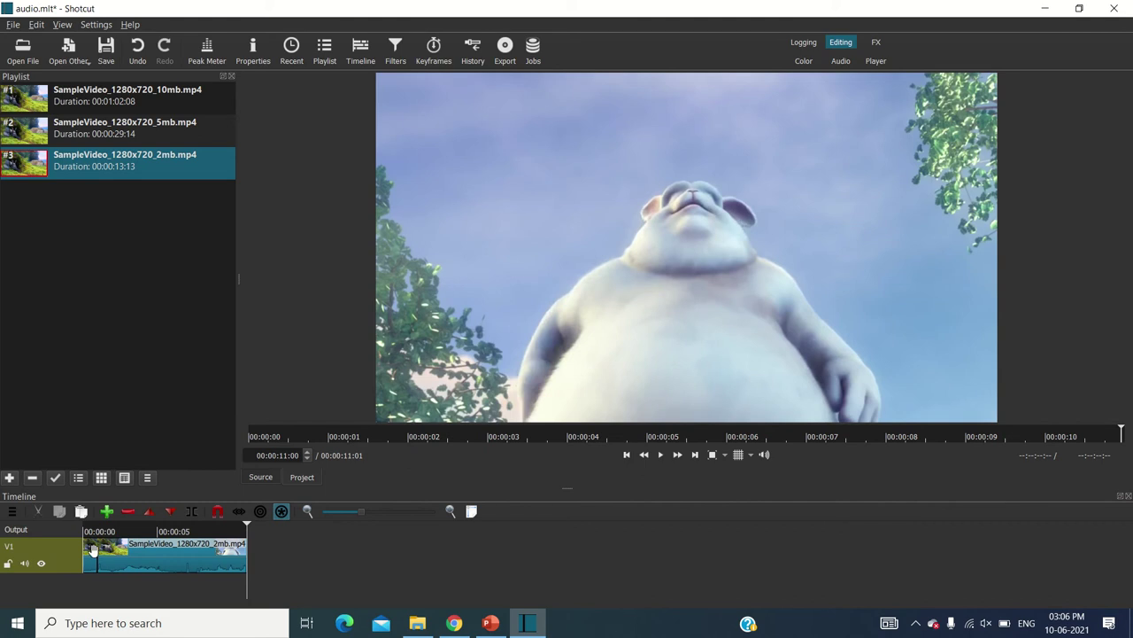
pyautogui.moveTo(89, 549); pyautogui.dragTo(104, 549)
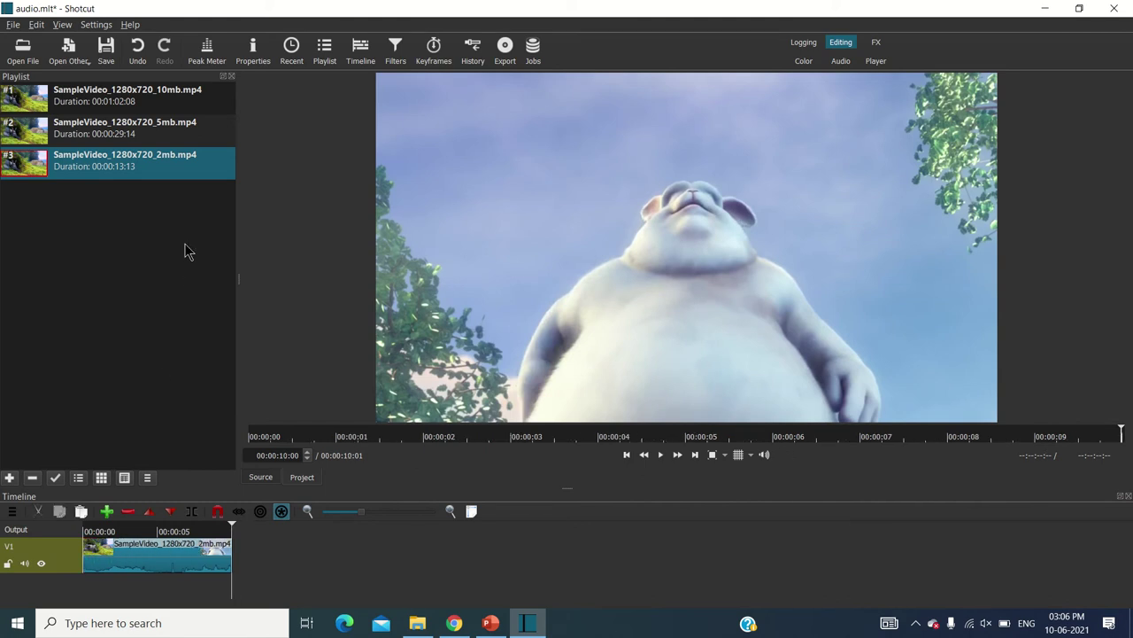
pyautogui.click(170, 133)
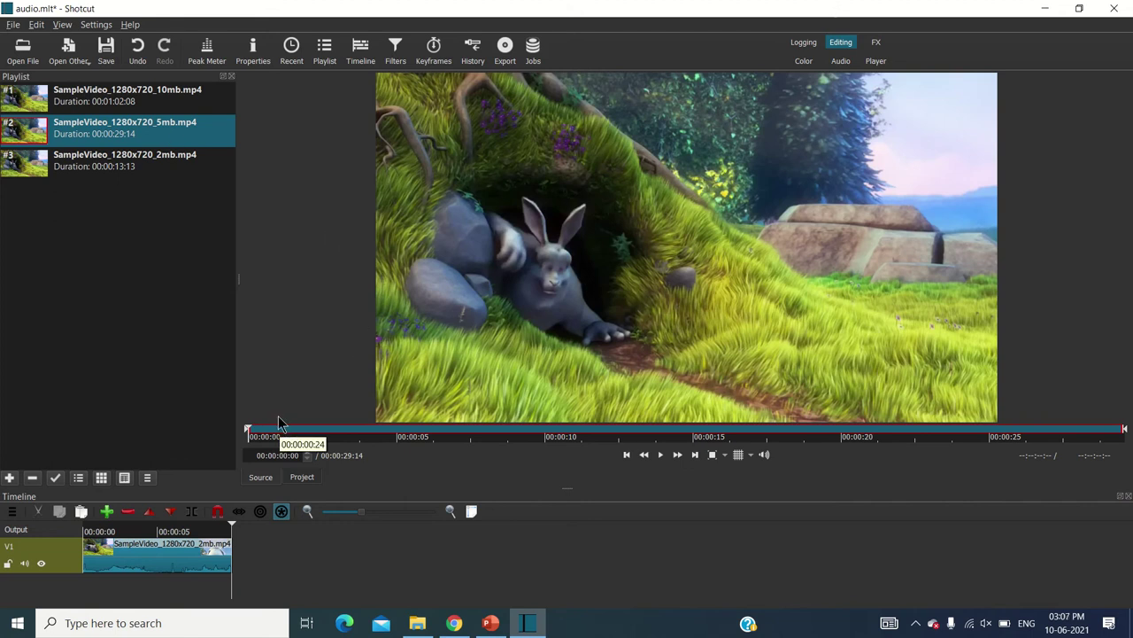
pyautogui.moveTo(135, 133); pyautogui.dragTo(376, 554)
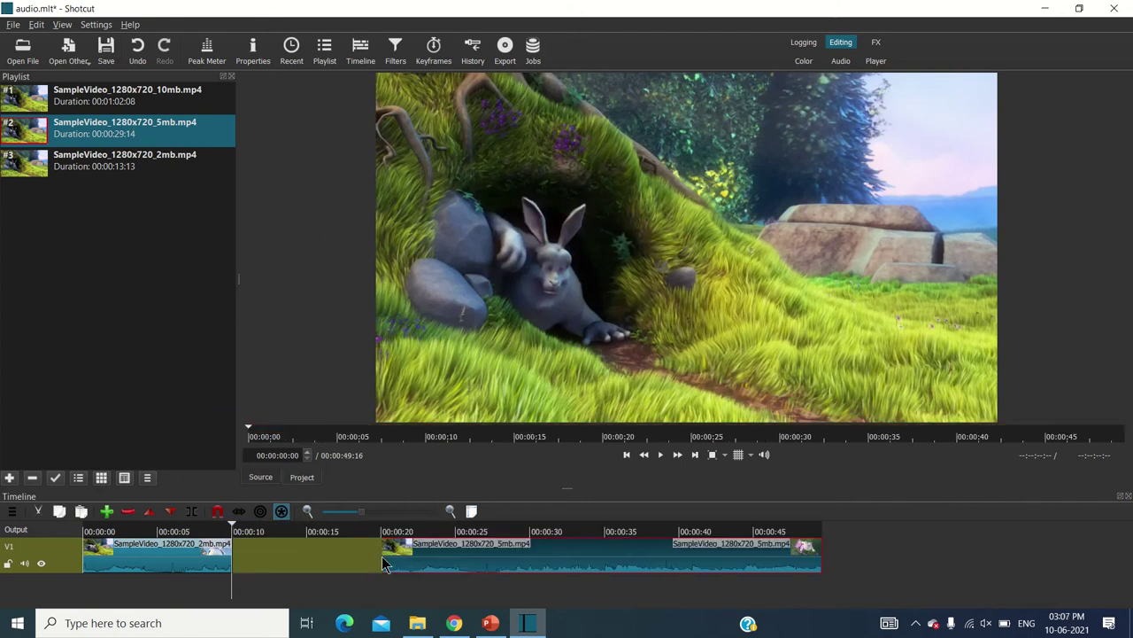
pyautogui.moveTo(454, 555); pyautogui.dragTo(265, 541)
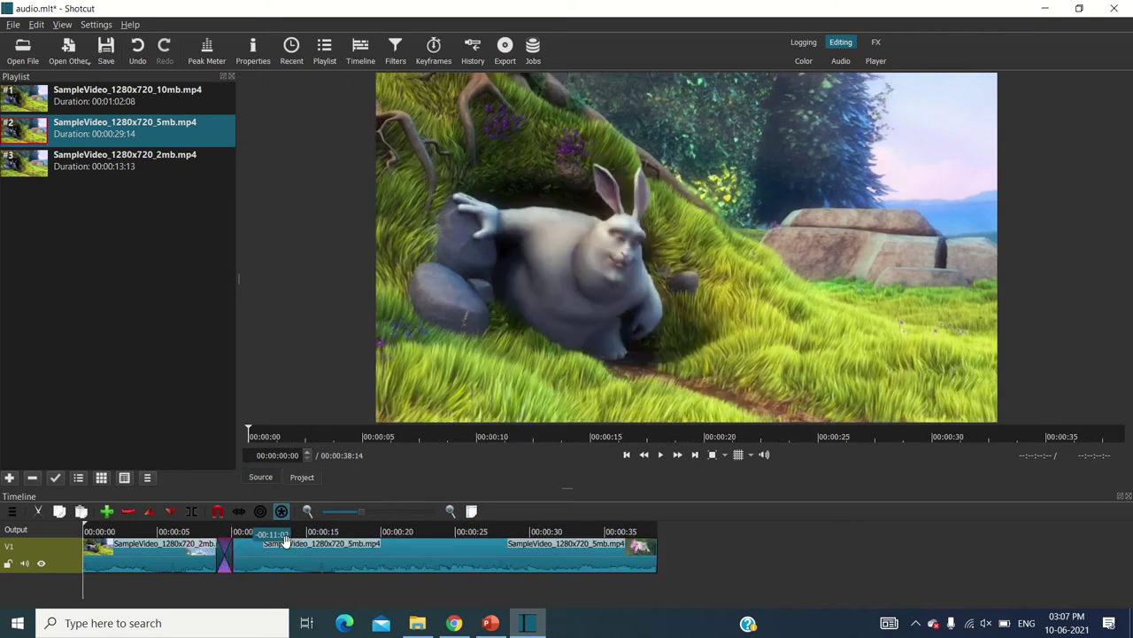
pyautogui.click(246, 569)
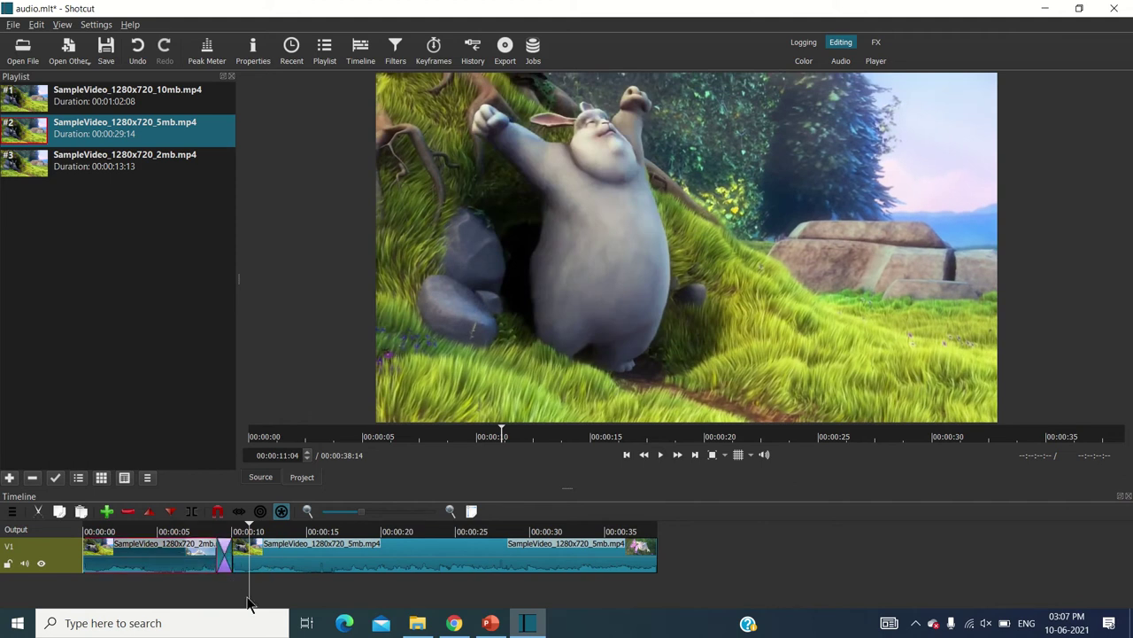
pyautogui.click(190, 582)
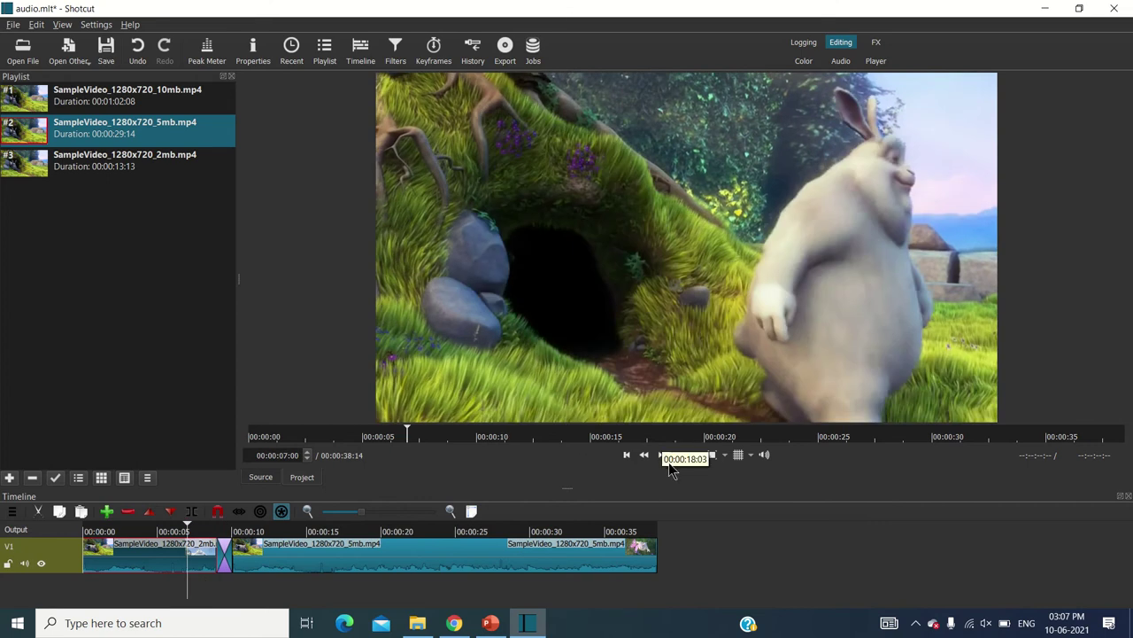
pyautogui.click(659, 454)
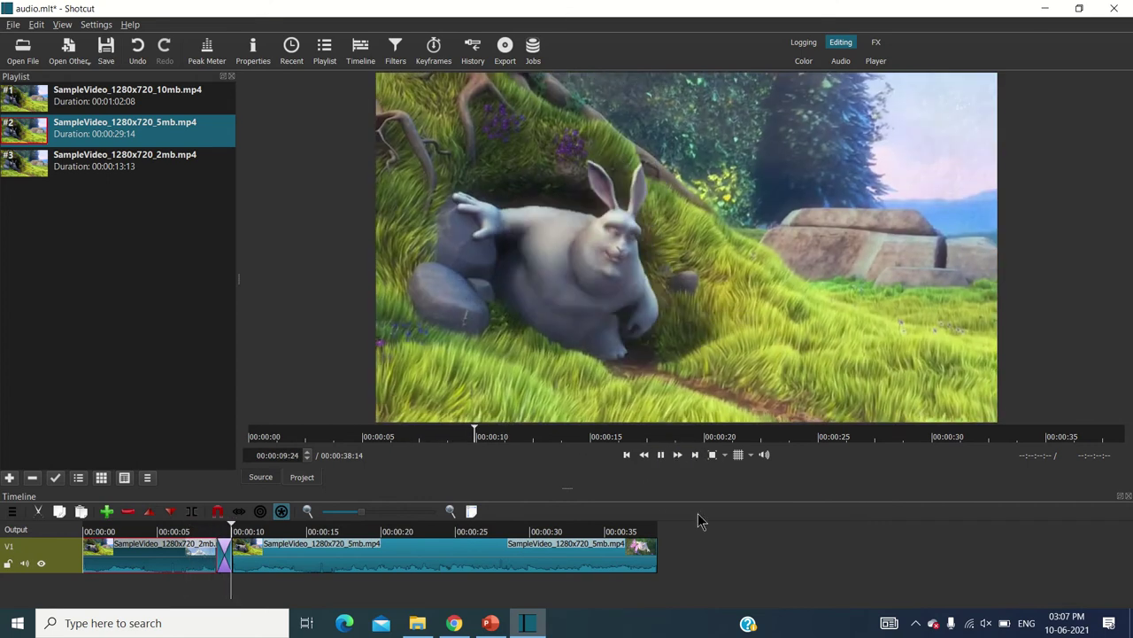
pyautogui.click(662, 456)
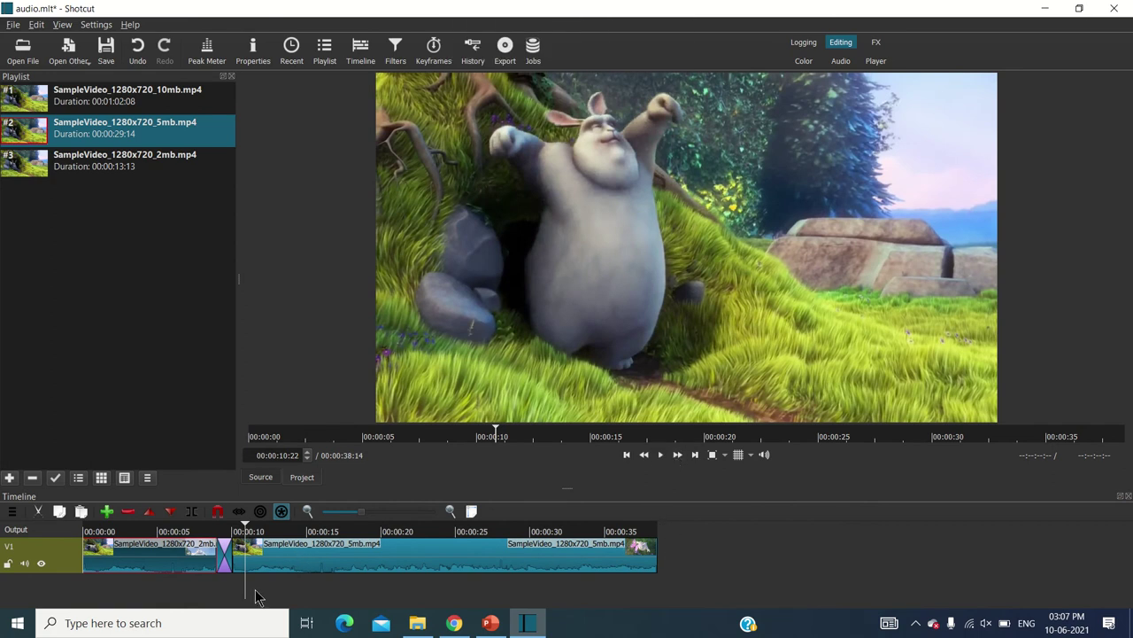
# Split the 5mb clip at about 20 seconds and ripple-delete the left piece.
pyautogui.moveTo(246, 589); pyautogui.dragTo(409, 589)
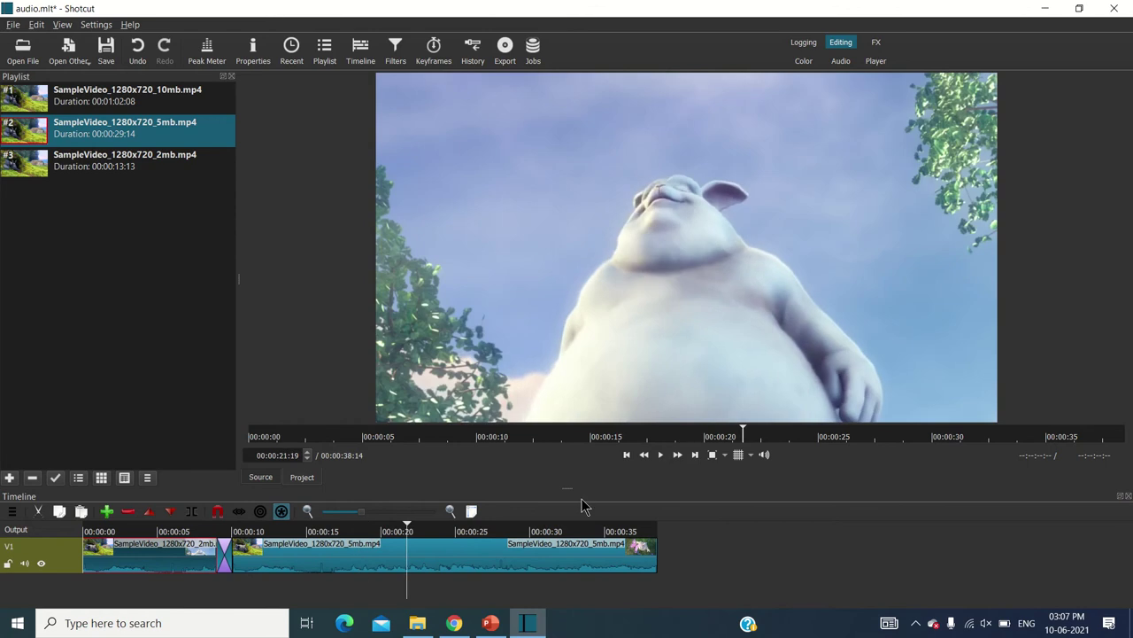
pyautogui.press('s')
pyautogui.click(340, 551)
pyautogui.press('Delete')
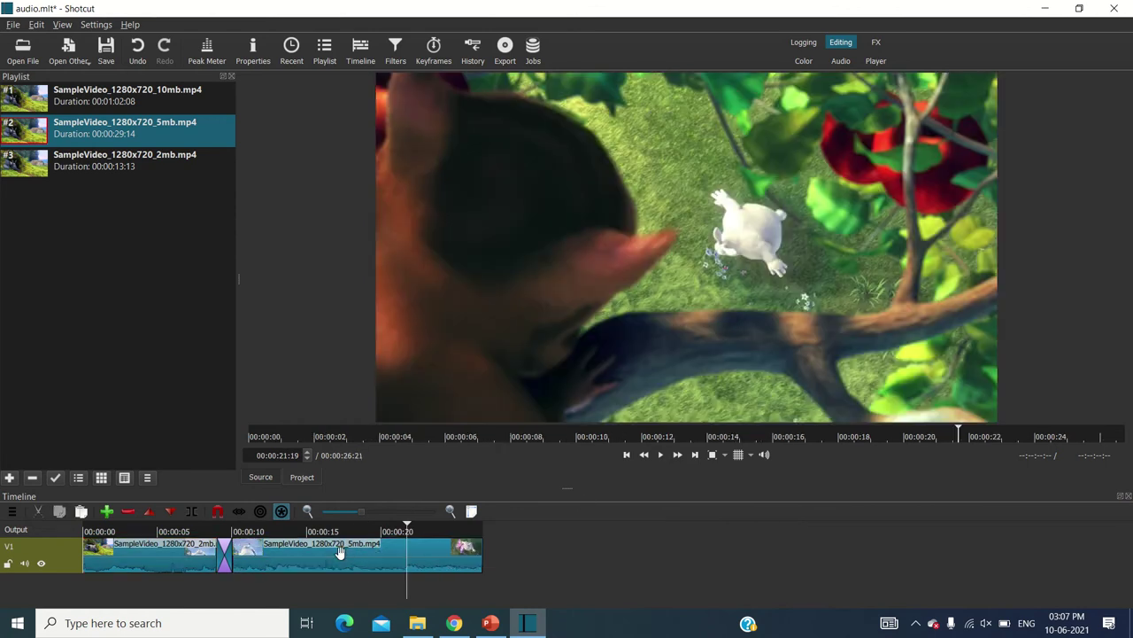
# Cut the 5mb clip at about 10 and 18 seconds and ripple-delete the piece between.
pyautogui.moveTo(409, 585); pyautogui.dragTo(339, 591)
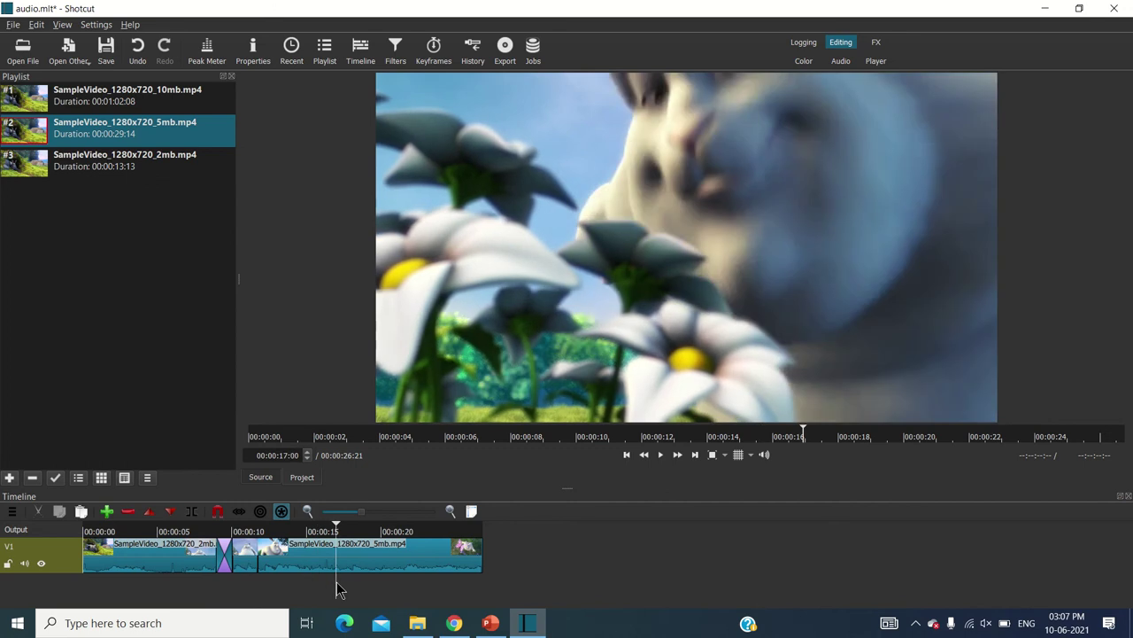
pyautogui.press('s')
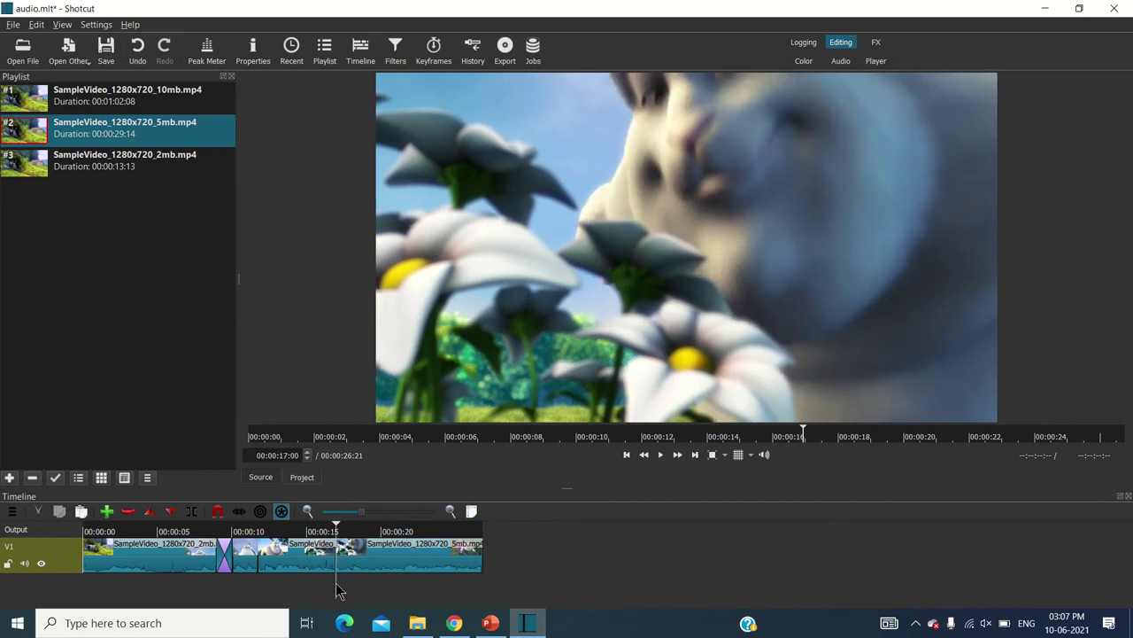
pyautogui.moveTo(337, 591); pyautogui.dragTo(363, 592)
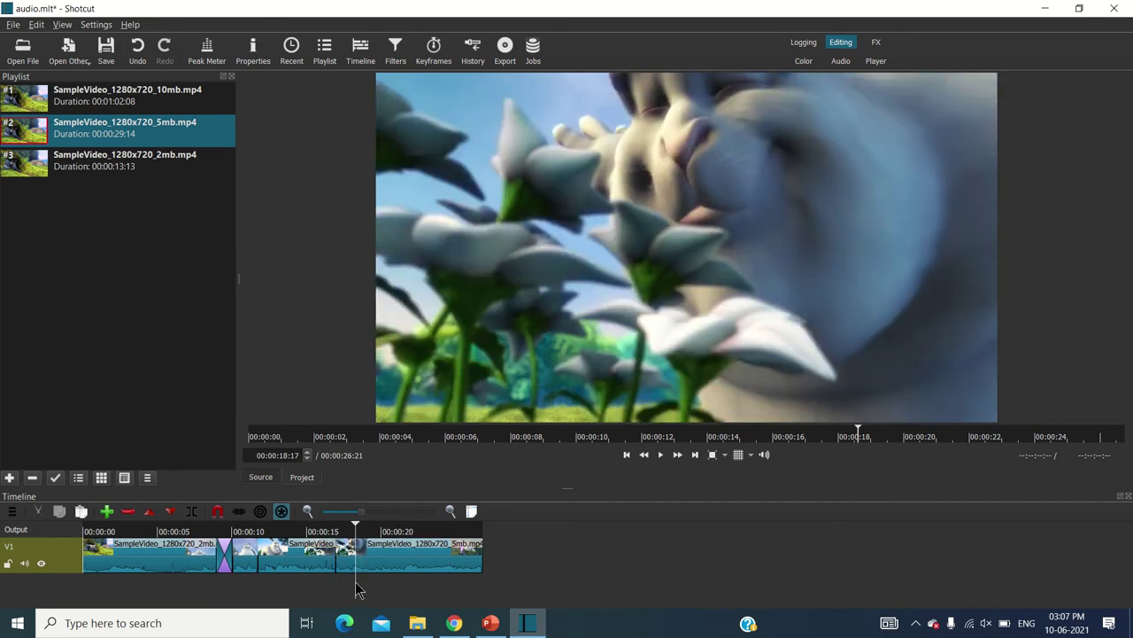
pyautogui.click(354, 590)
pyautogui.press('s')
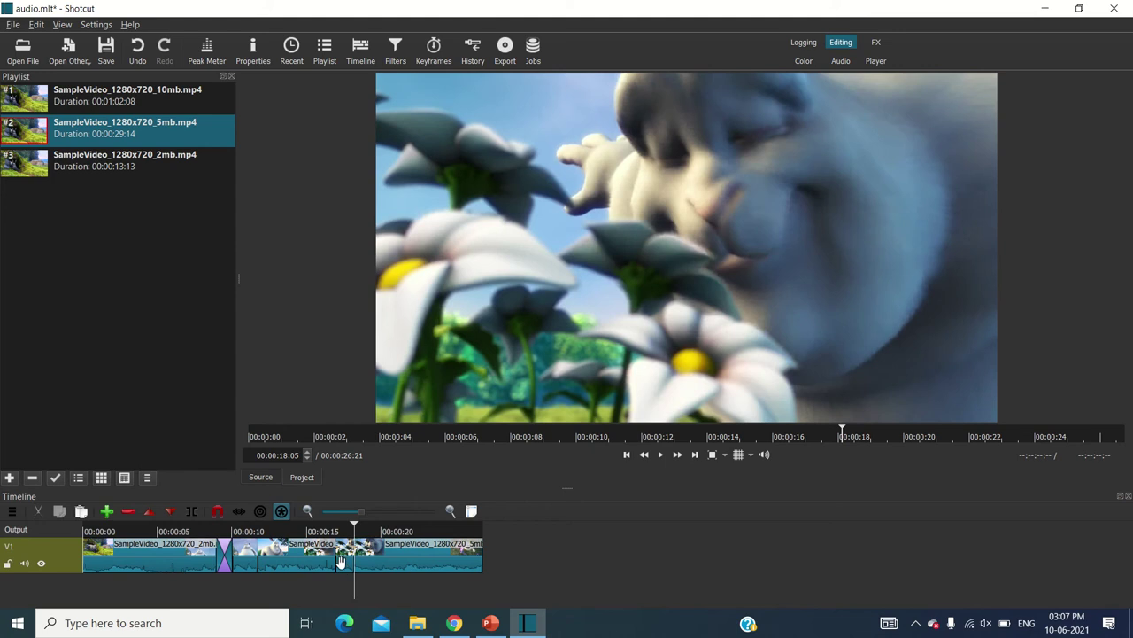
pyautogui.click(341, 563)
pyautogui.press('Delete')
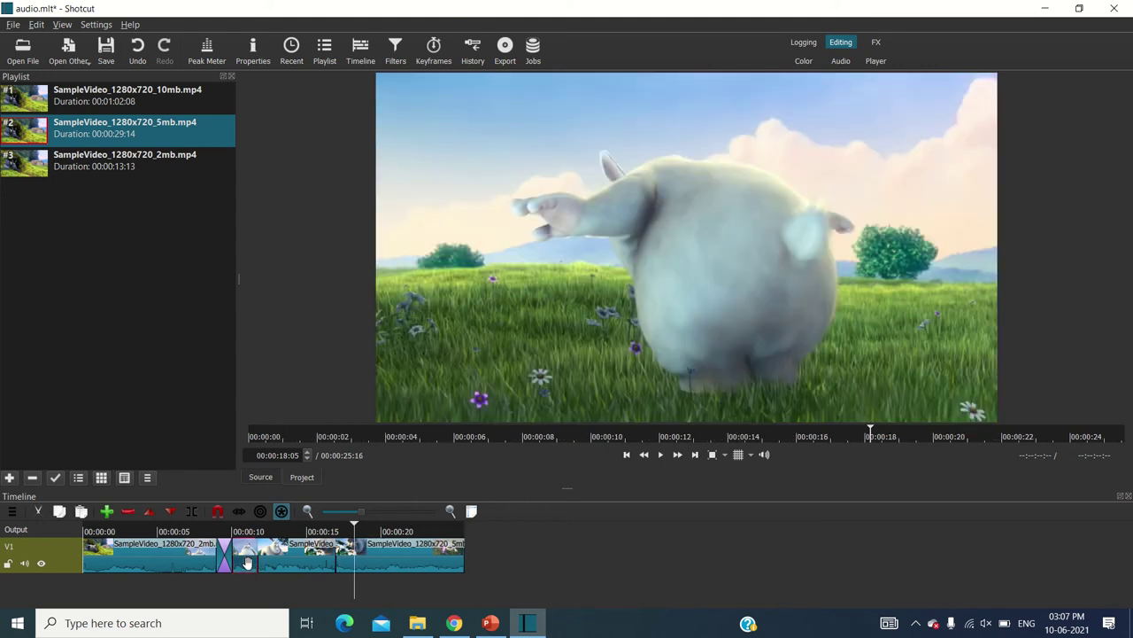
# Delete a short early piece, overlap the third clip onto the second for a transition, and trim the tail.
pyautogui.click(250, 553)
pyautogui.press('Delete')
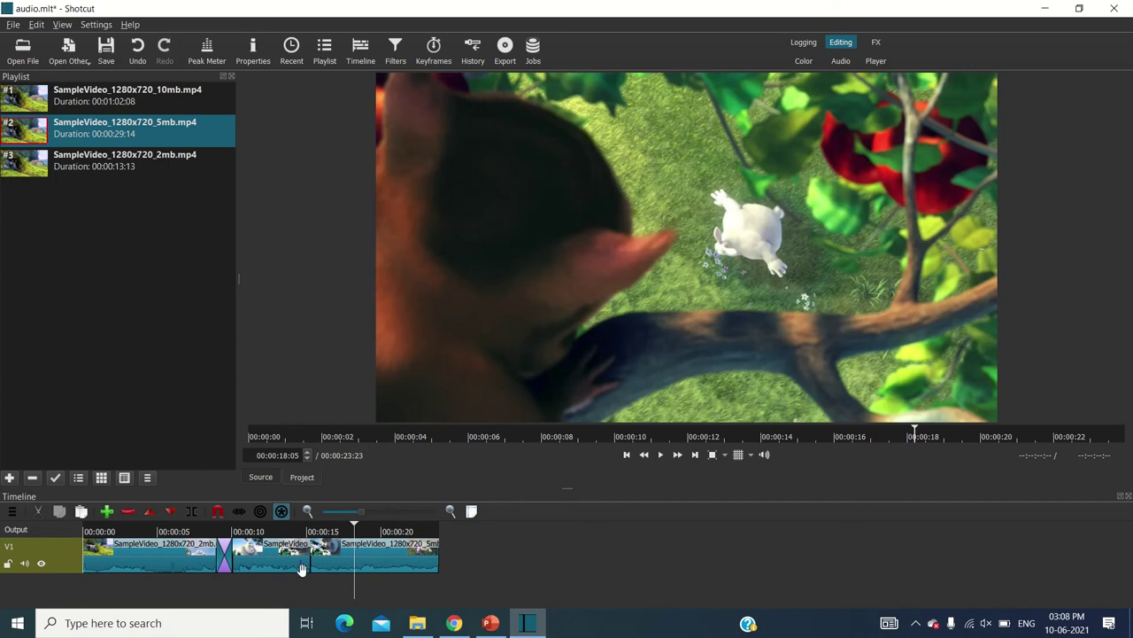
pyautogui.moveTo(344, 562); pyautogui.dragTo(396, 588)
pyautogui.press('s')
pyautogui.click(408, 553)
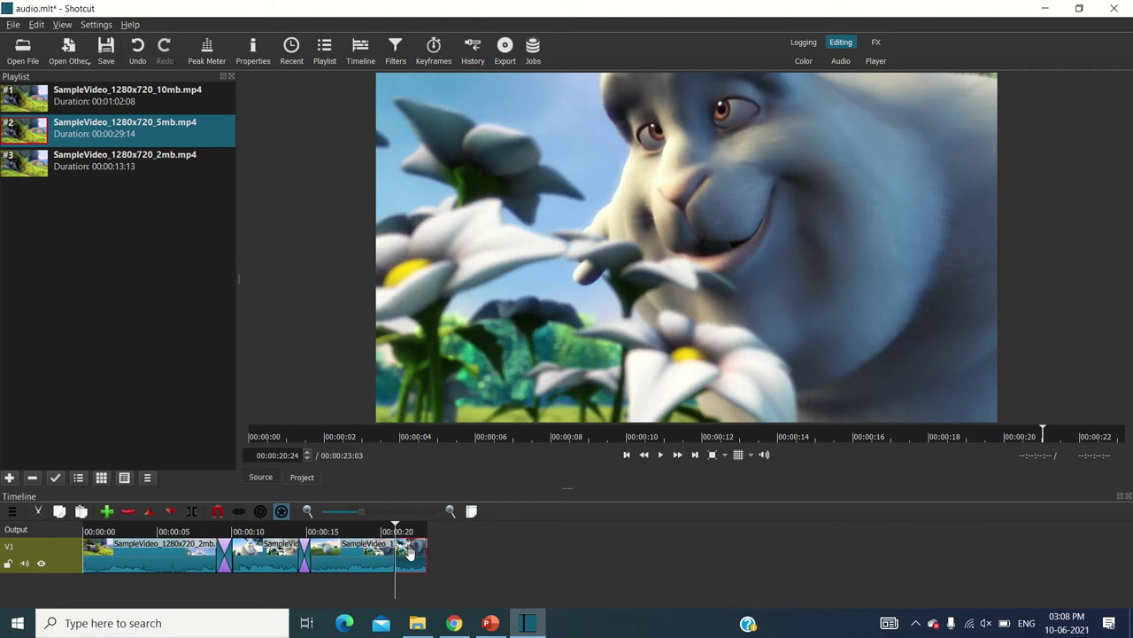
pyautogui.press('Delete')
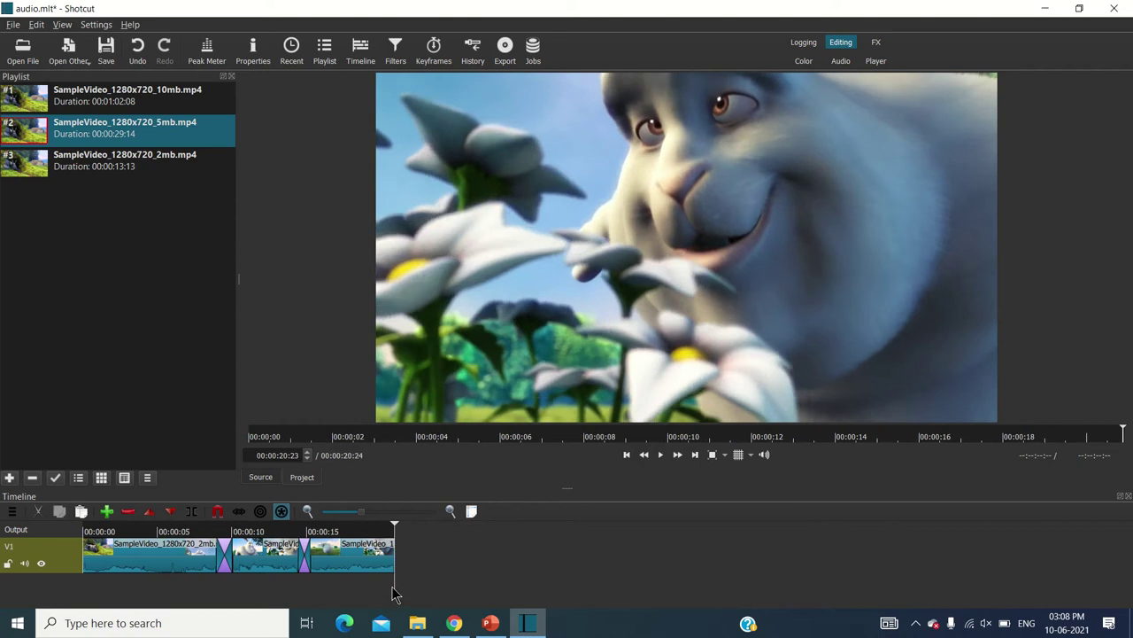
pyautogui.moveTo(395, 593); pyautogui.dragTo(81, 560)
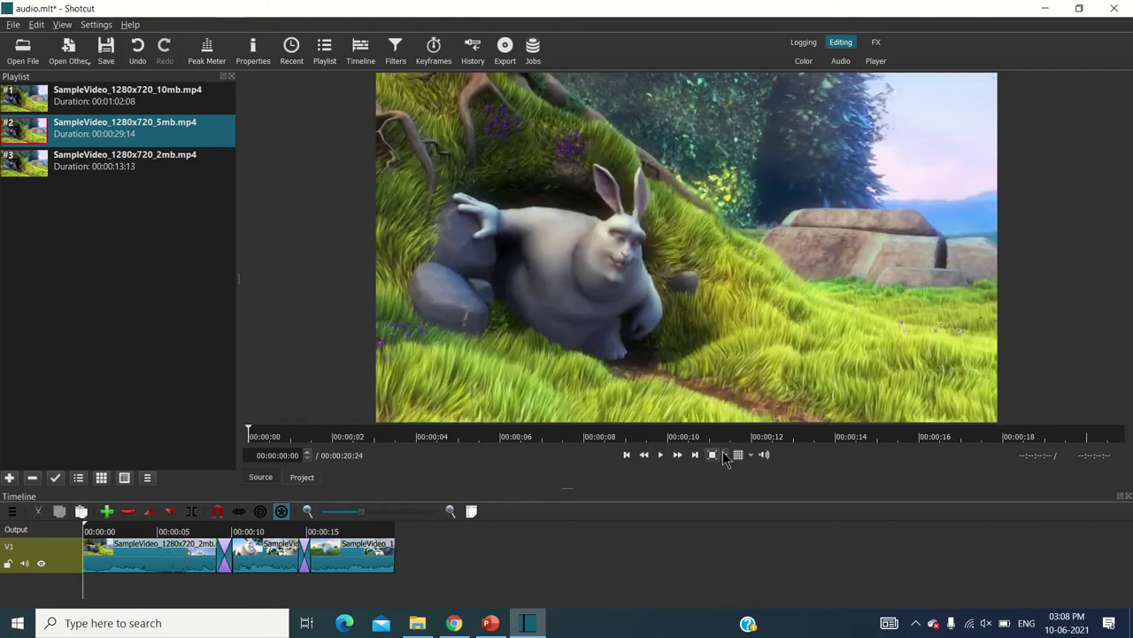
pyautogui.click(661, 455)
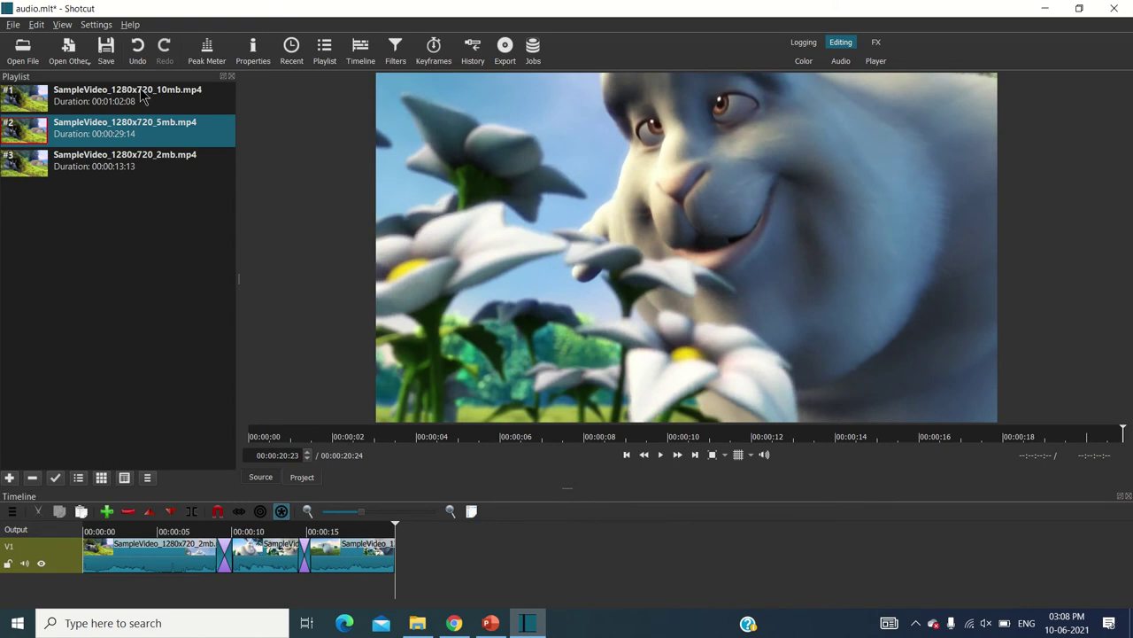
# Append the 10mb clip to V1, split it near 45 seconds, and ripple-delete the earlier section.
pyautogui.moveTo(144, 96); pyautogui.dragTo(454, 565)
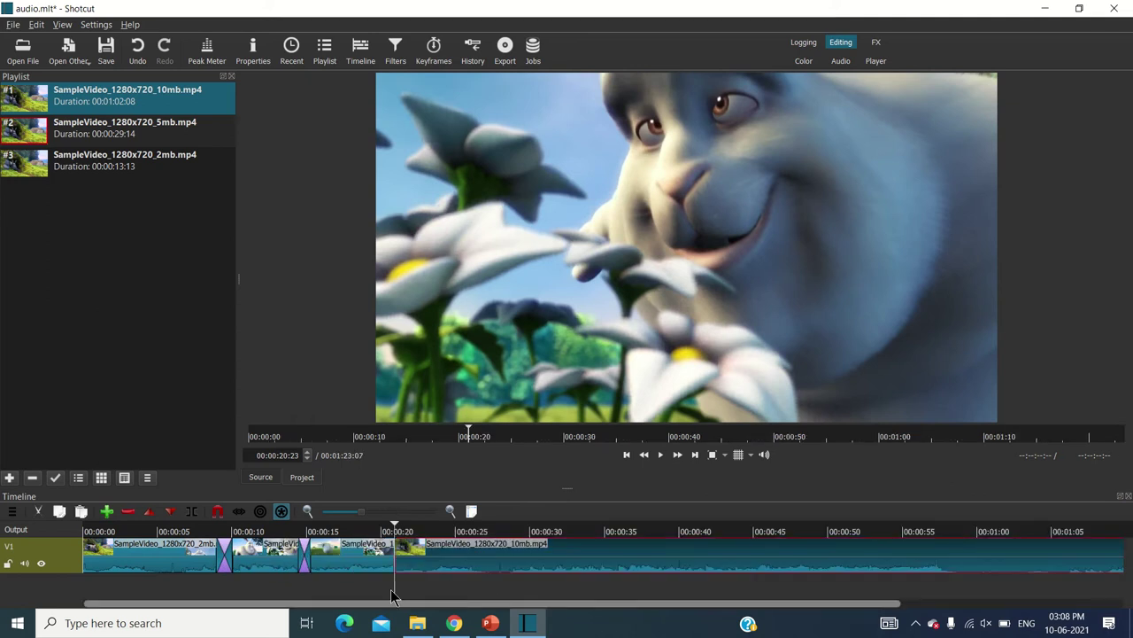
pyautogui.moveTo(394, 595); pyautogui.dragTo(774, 562)
pyautogui.press('s')
pyautogui.press('Delete')
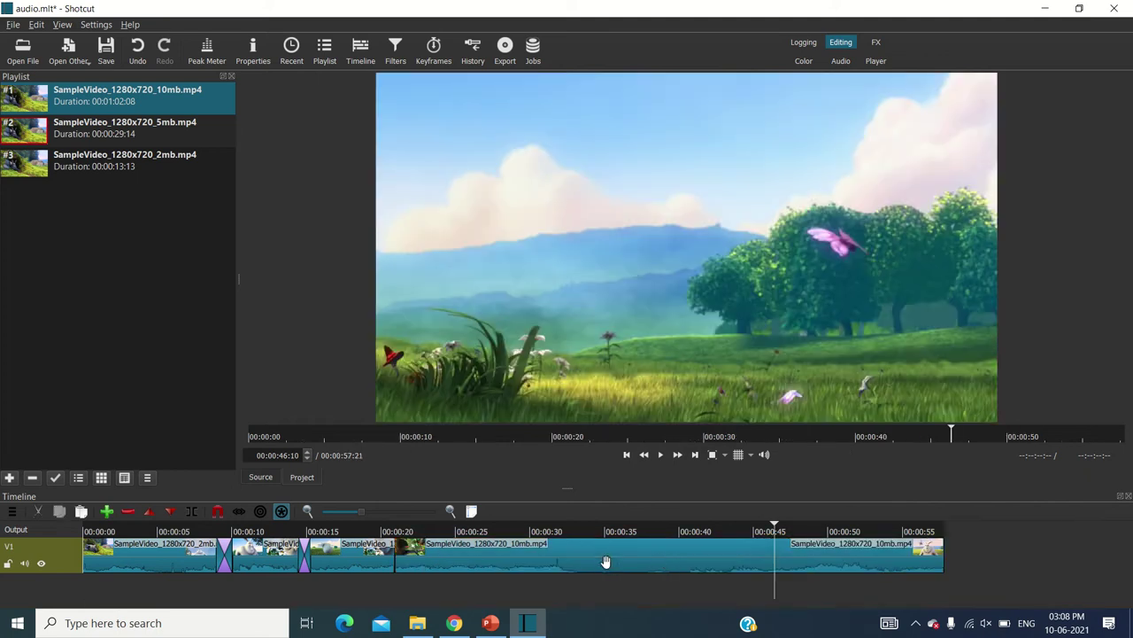
# Split the 10mb clip at 24:10, delete the short piece, then split again near 29 seconds.
pyautogui.moveTo(713, 595); pyautogui.dragTo(447, 571)
pyautogui.press('s')
pyautogui.click(415, 565)
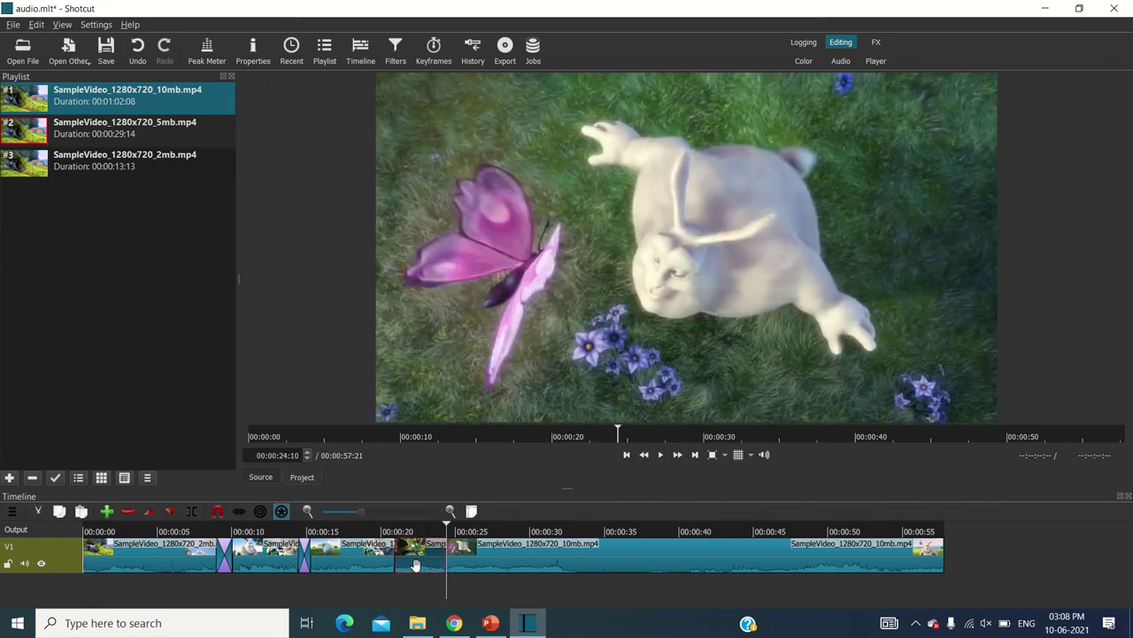
pyautogui.press('Delete')
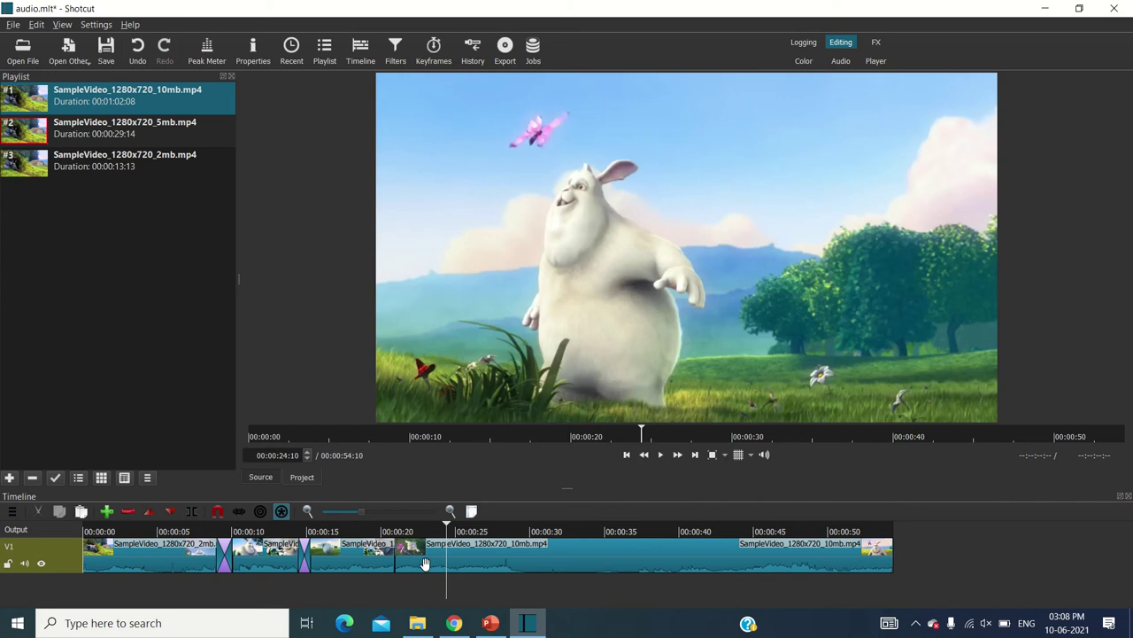
pyautogui.moveTo(445, 579); pyautogui.dragTo(460, 584)
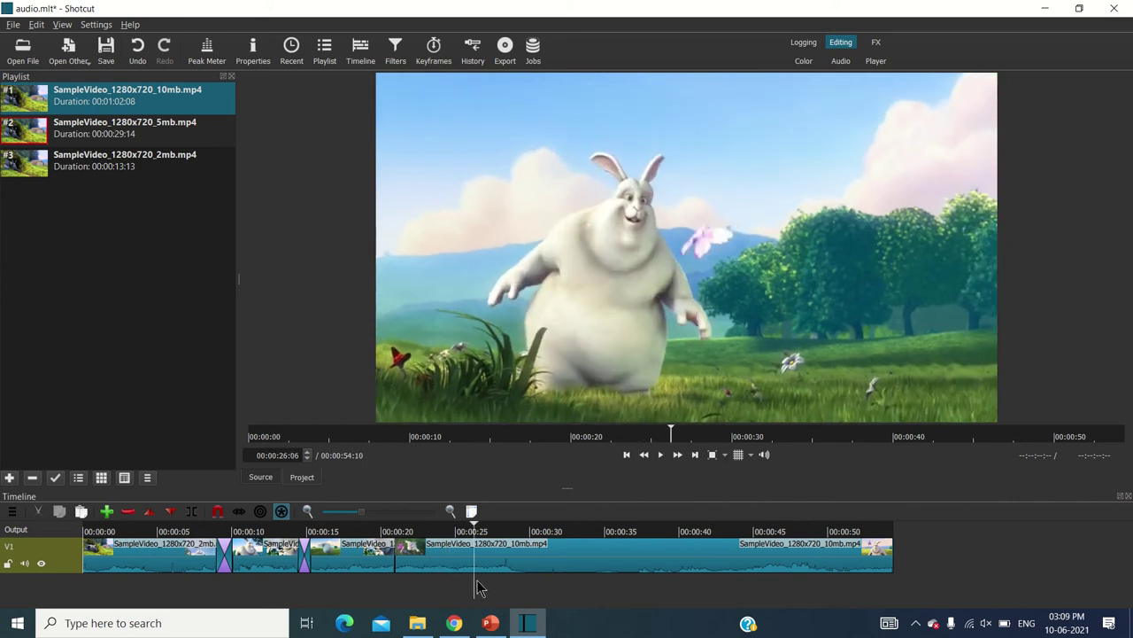
pyautogui.moveTo(478, 589); pyautogui.dragTo(630, 591)
pyautogui.press('s')
pyautogui.press('s')
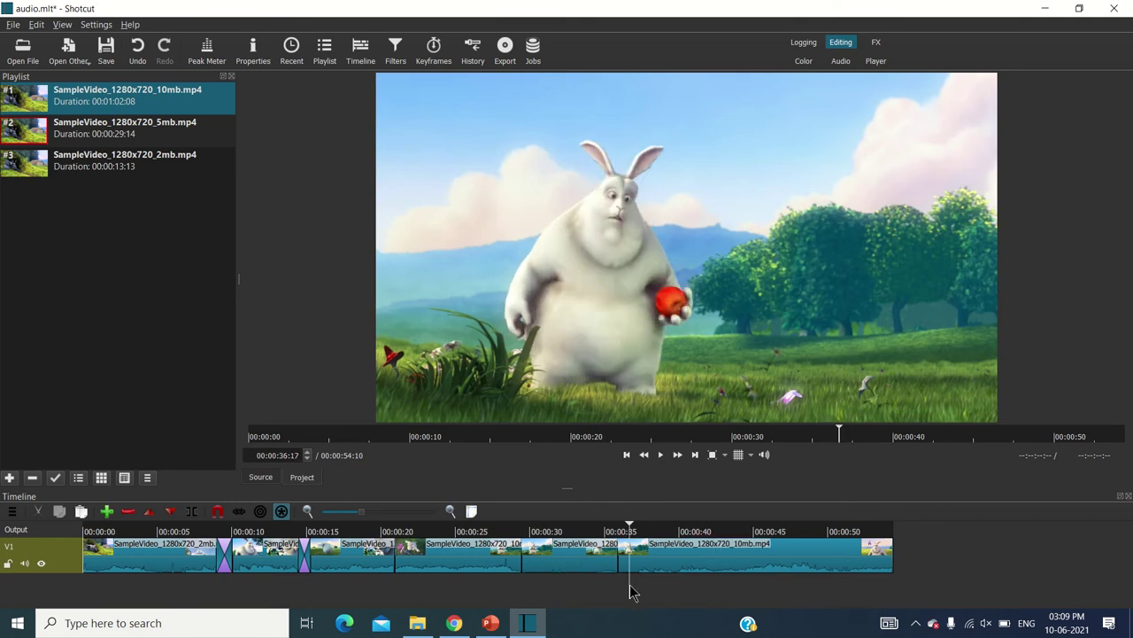
# Trim the clip's start to the playhead, then split near 34 seconds and delete the short piece.
pyautogui.press('i')
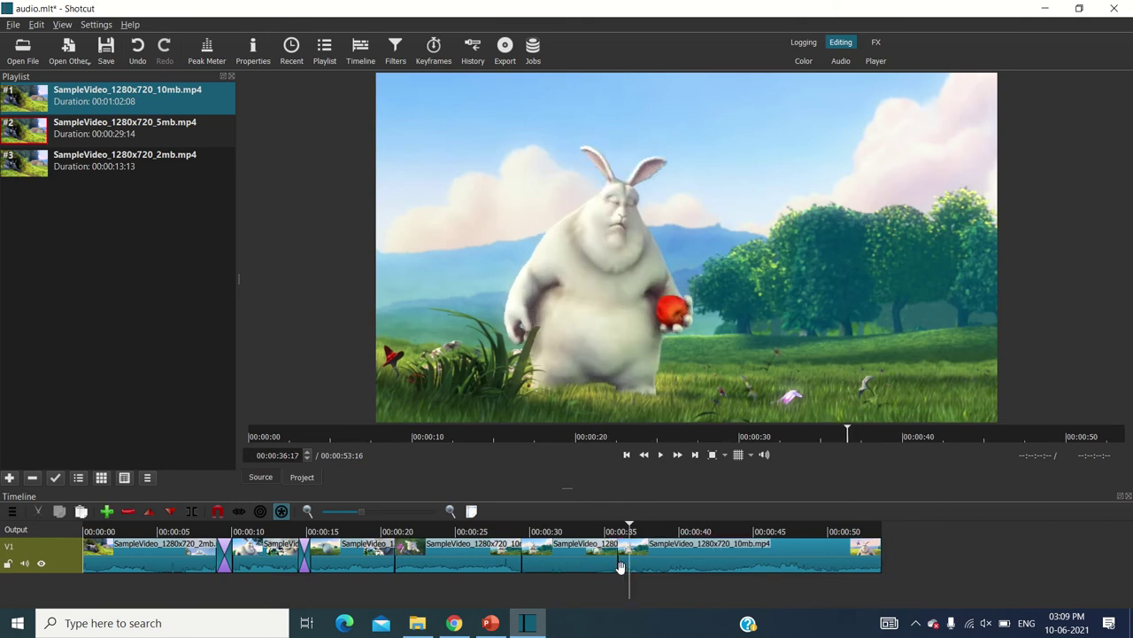
pyautogui.click(594, 565)
pyautogui.click(599, 593)
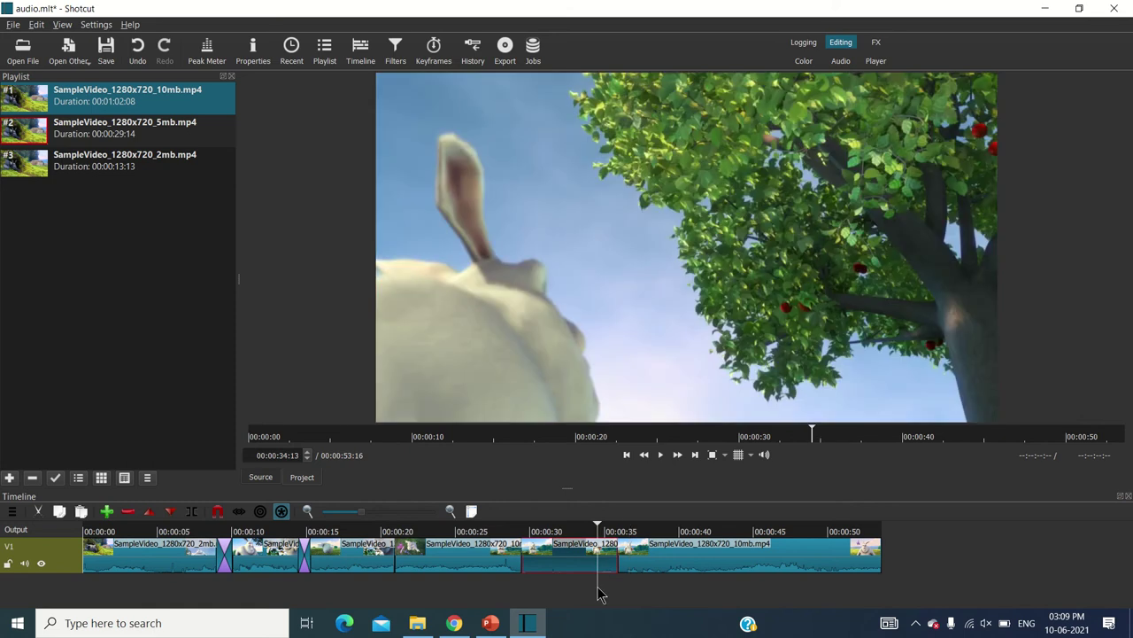
pyautogui.press('s')
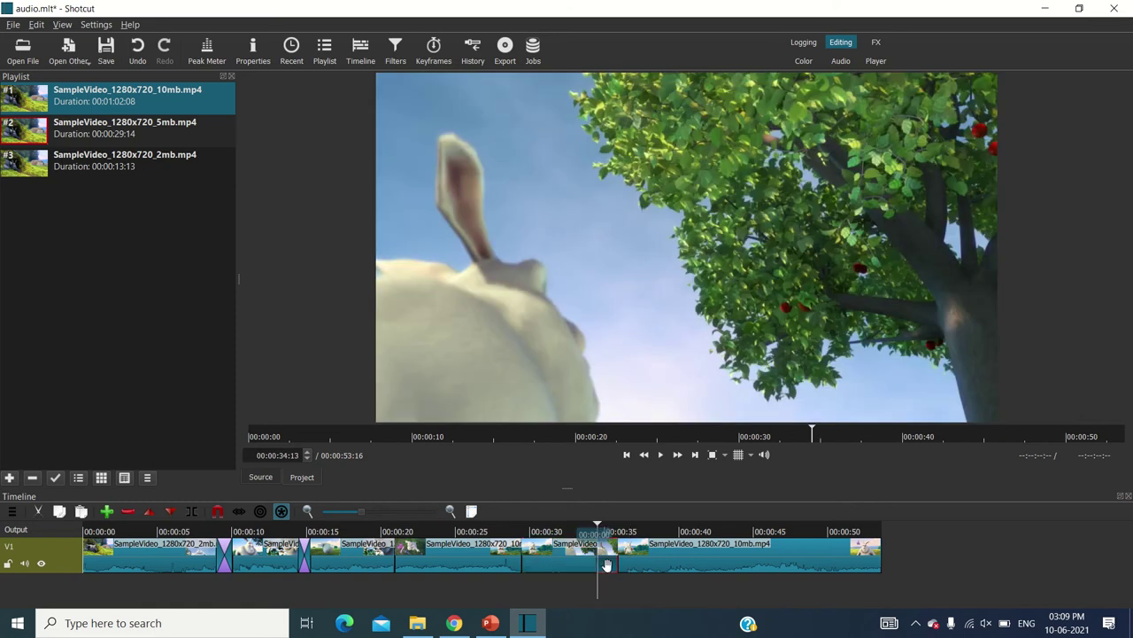
pyautogui.press('Delete')
# Split at 37 seconds and 37:09, ripple-deleting the short piece at each cut.
pyautogui.moveTo(596, 592); pyautogui.dragTo(635, 594)
pyautogui.press('s')
pyautogui.click(625, 565)
pyautogui.press('Delete')
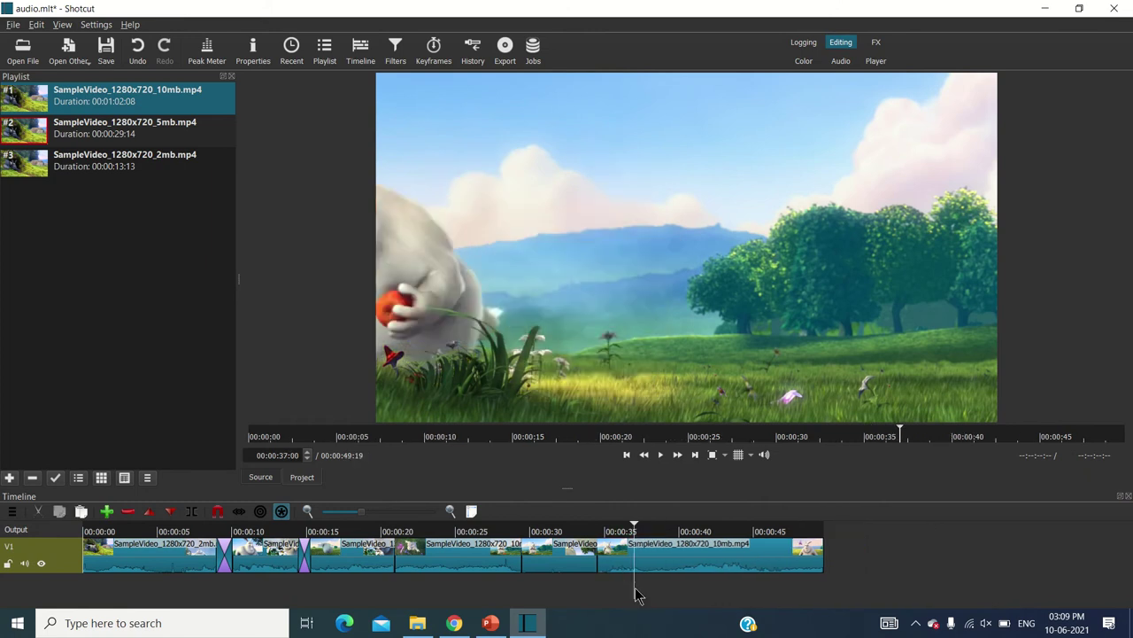
pyautogui.moveTo(635, 595); pyautogui.dragTo(641, 593)
pyautogui.press('s')
pyautogui.click(615, 567)
pyautogui.press('Delete')
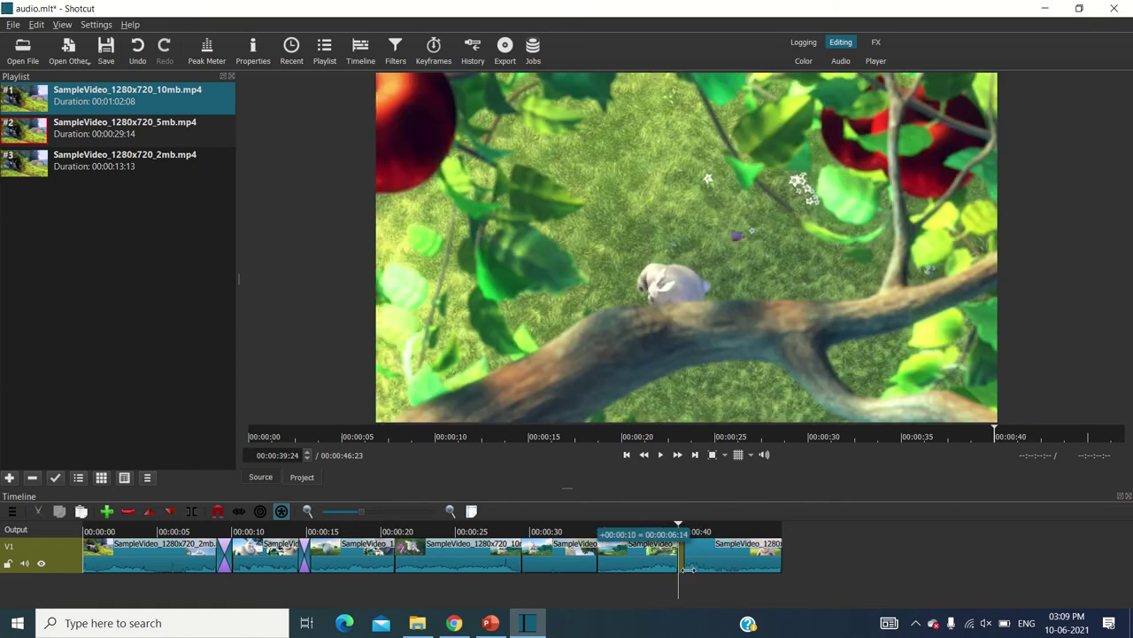
# Close the gap at the clip edge, split near 42 seconds, and delete the 39–42 second piece.
pyautogui.click(696, 594)
pyautogui.click(711, 590)
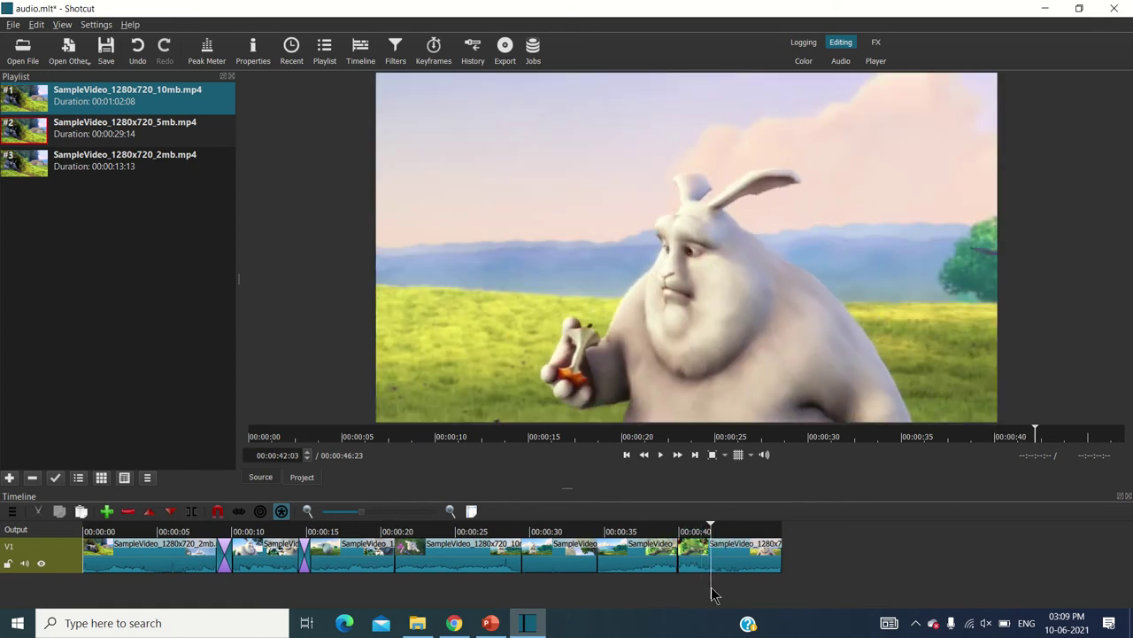
pyautogui.press('s')
pyautogui.click(691, 559)
pyautogui.press('Delete')
# Overlap the last clips to add transitions and extend the clip near 00:00:30.
pyautogui.moveTo(721, 555); pyautogui.dragTo(637, 556)
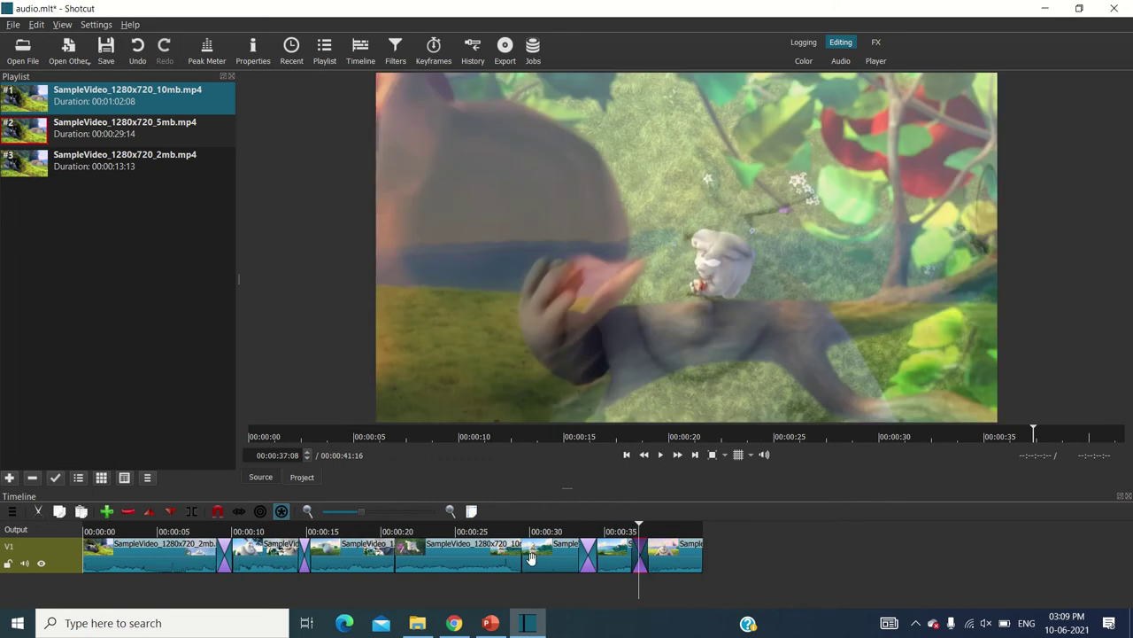
pyautogui.moveTo(529, 556)
pyautogui.mouseDown()
pyautogui.moveTo(571, 556)
pyautogui.moveTo(520, 556)
pyautogui.mouseUp()
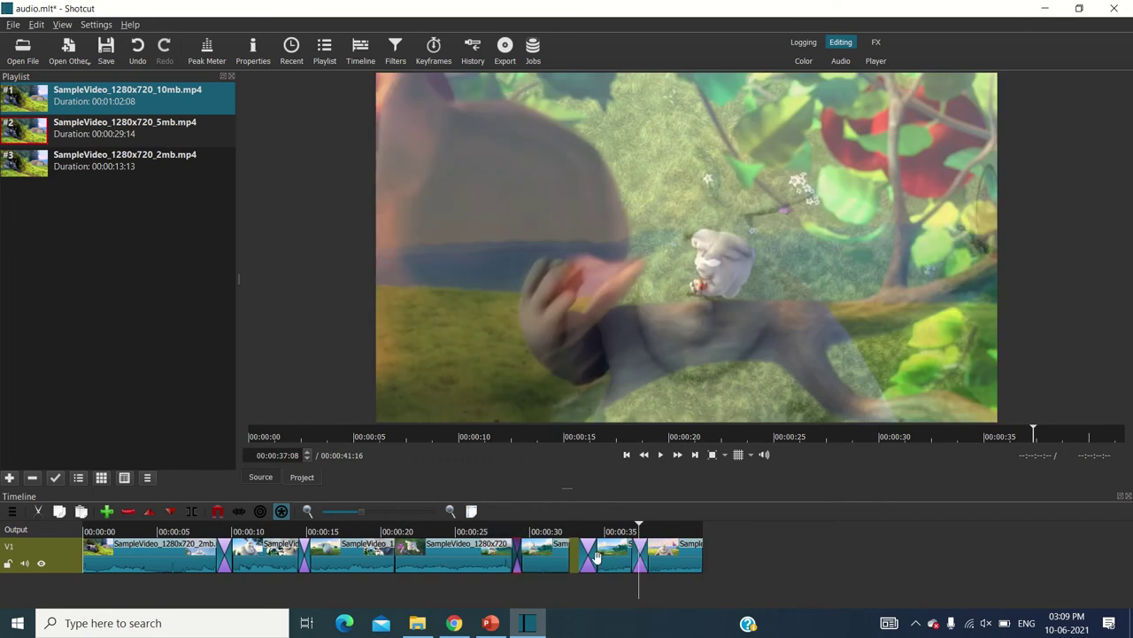
pyautogui.moveTo(592, 557)
pyautogui.mouseDown()
pyautogui.moveTo(567, 556)
pyautogui.moveTo(598, 556)
pyautogui.mouseUp()
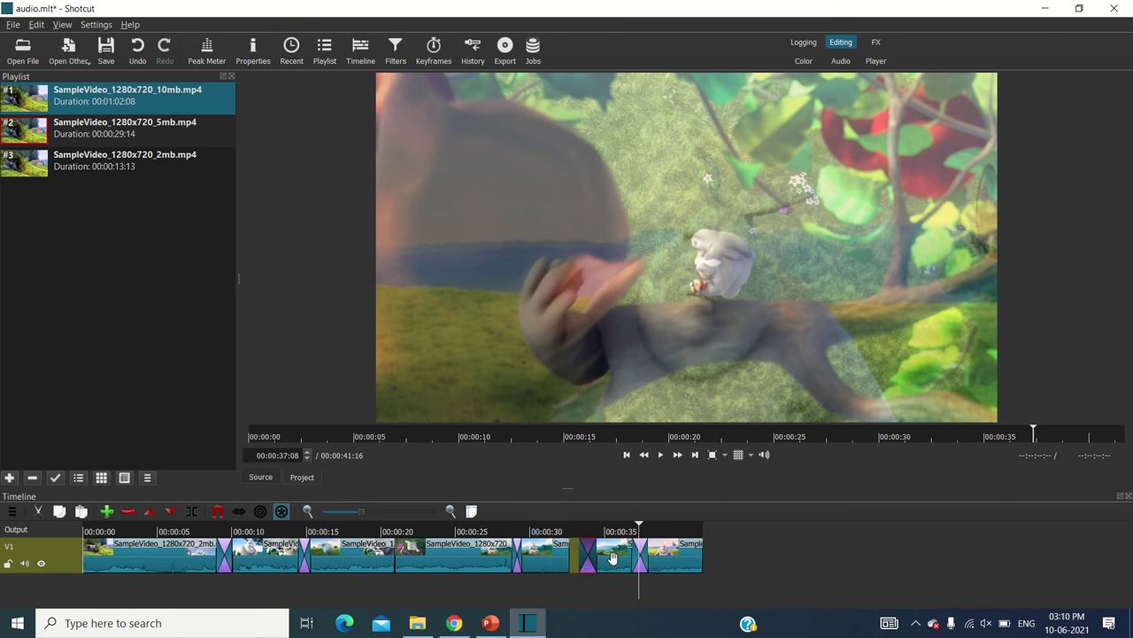
pyautogui.click(554, 560)
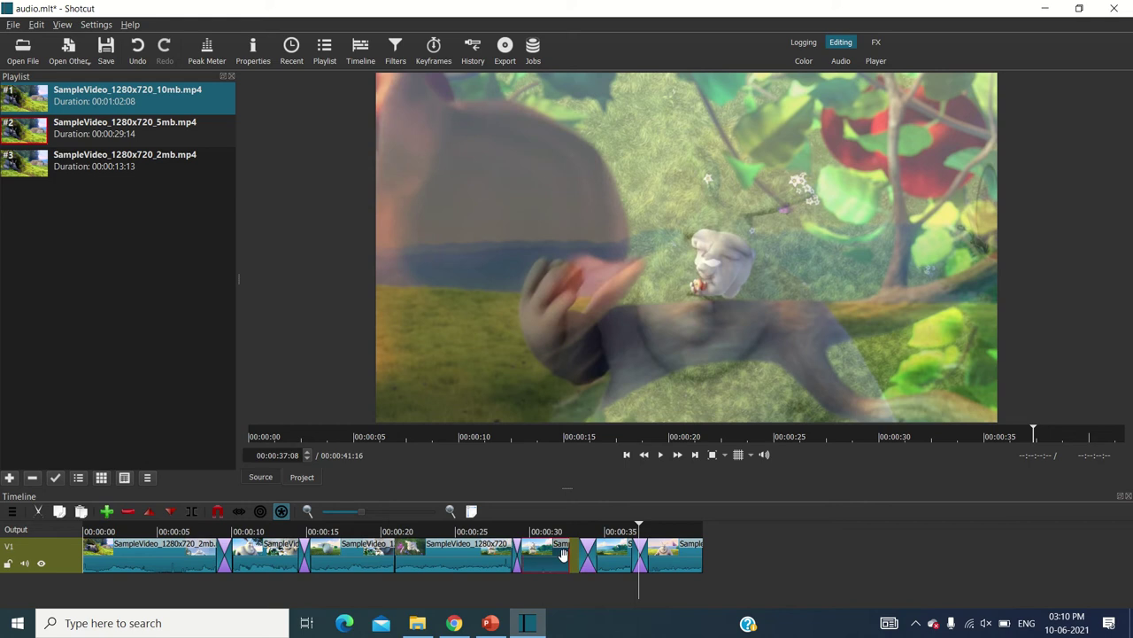
pyautogui.moveTo(568, 556); pyautogui.dragTo(583, 556)
# Return the playhead to 00:00:00 and play the edited V1 sequence through to its end.
pyautogui.click(617, 599)
pyautogui.moveTo(629, 599); pyautogui.dragTo(76, 571)
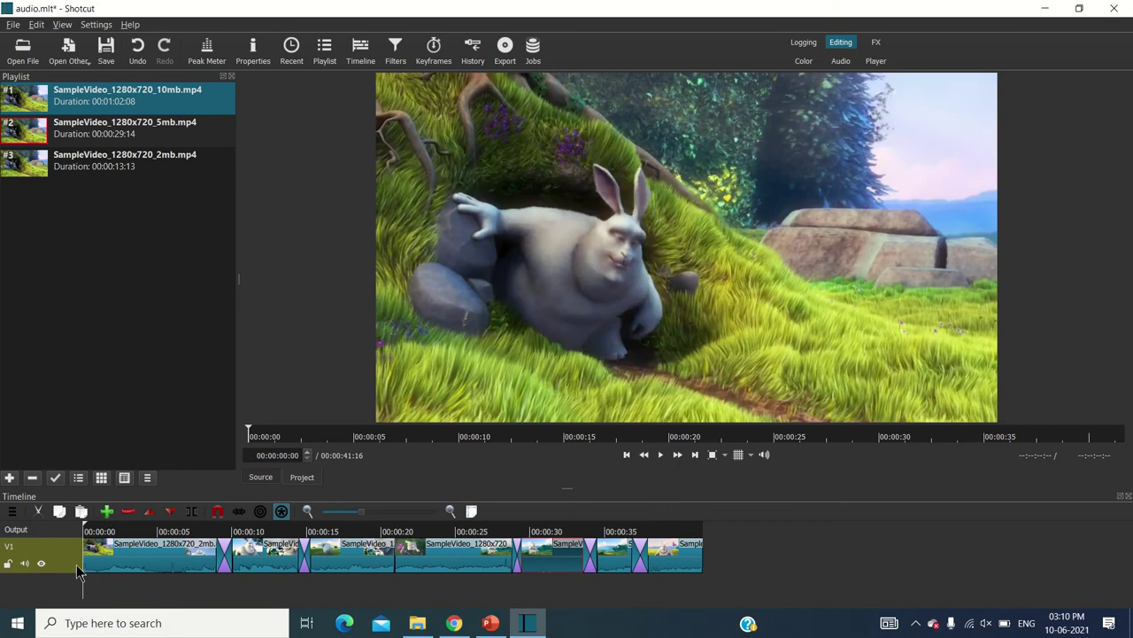
pyautogui.click(662, 456)
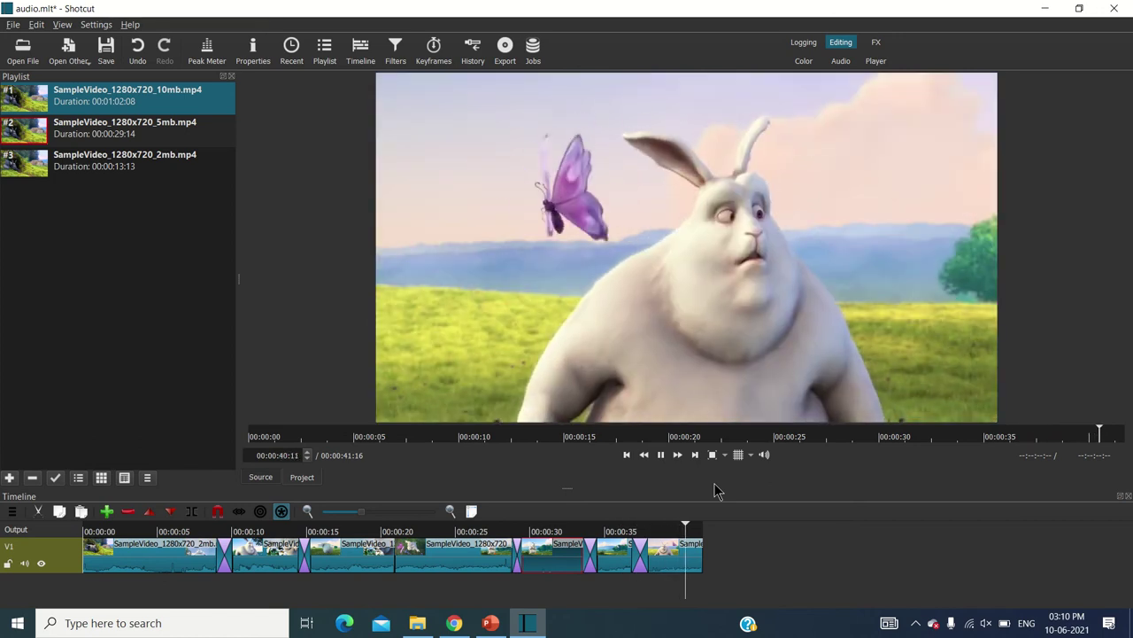
# Add a Text: Simple filter to the first clip, replacing #timecode# with 'The Beginning'.
pyautogui.click(130, 555)
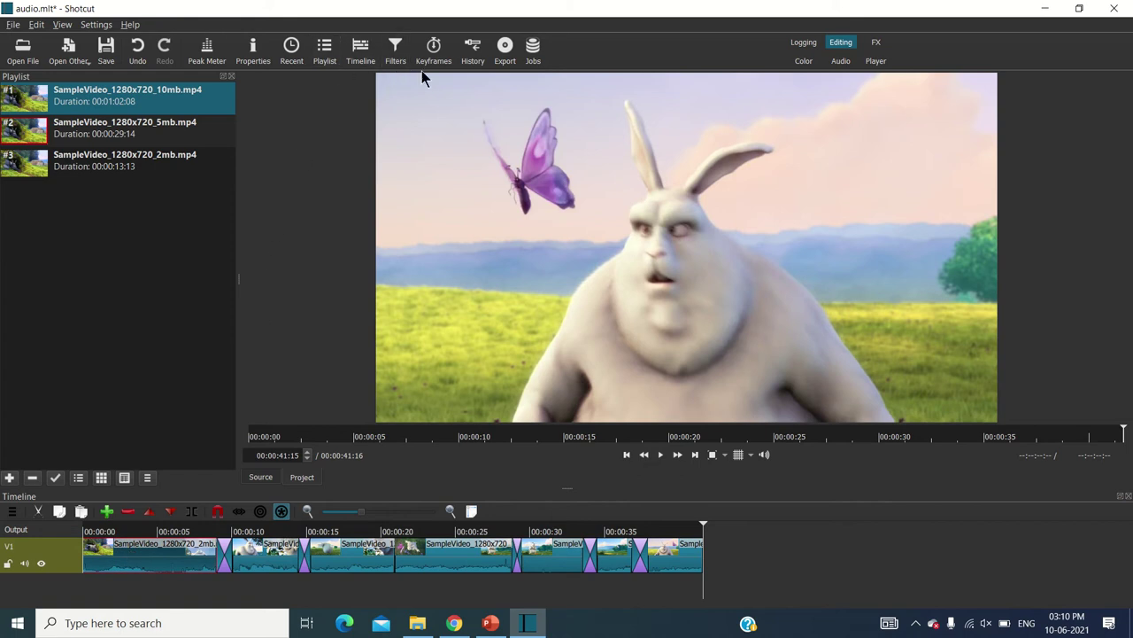
pyautogui.click(395, 51)
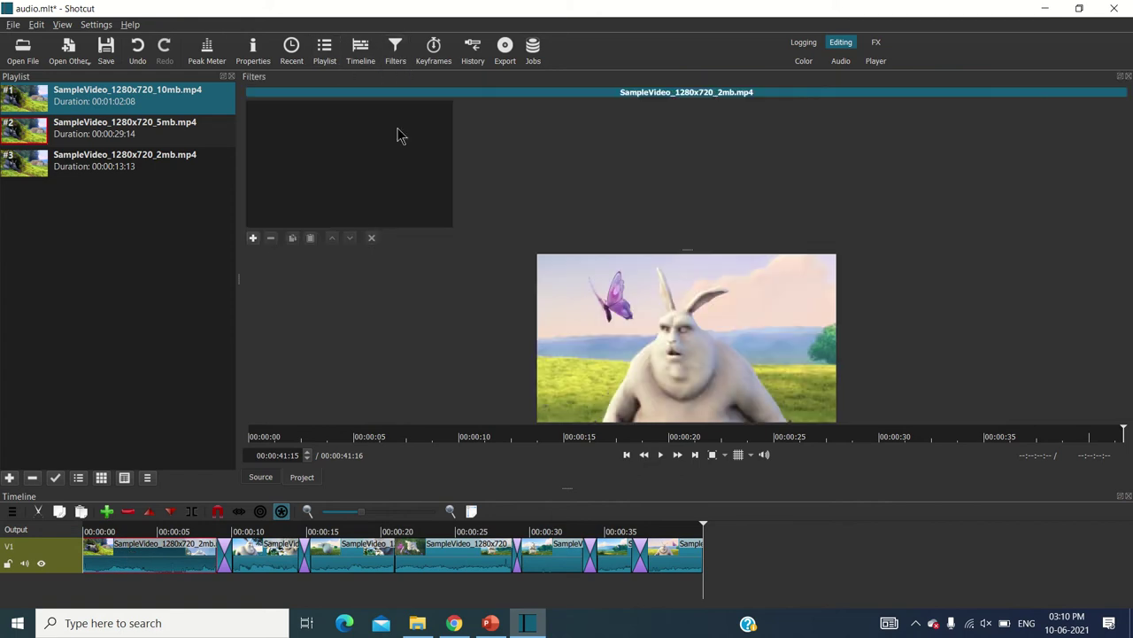
pyautogui.click(253, 239)
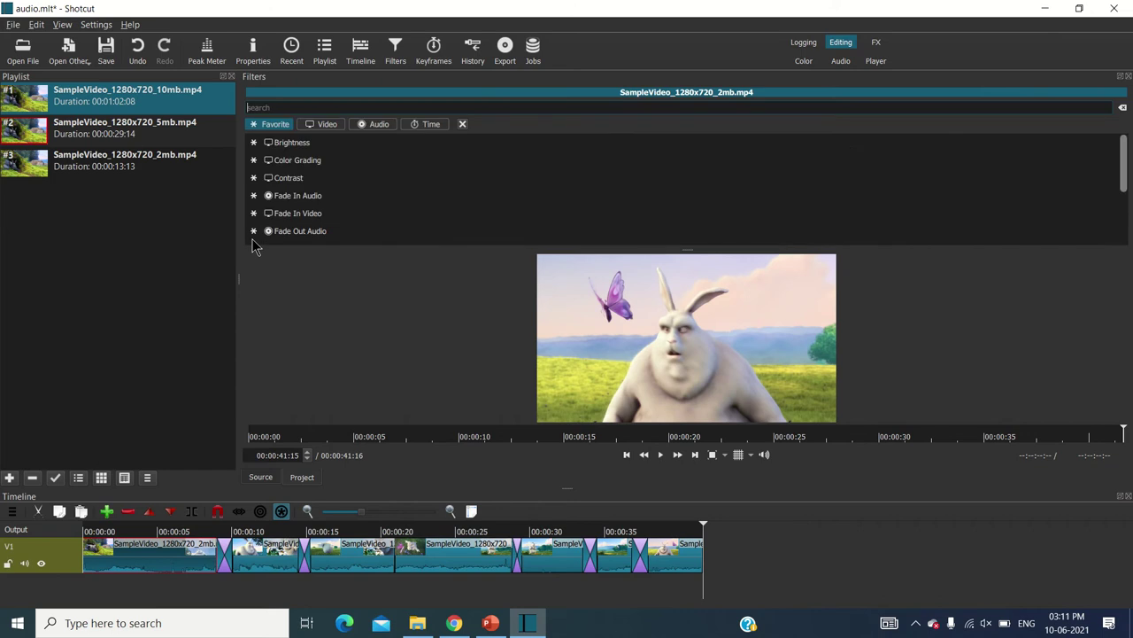
pyautogui.scroll(-1, 310, 162)
pyautogui.scroll(-1, 312, 158)
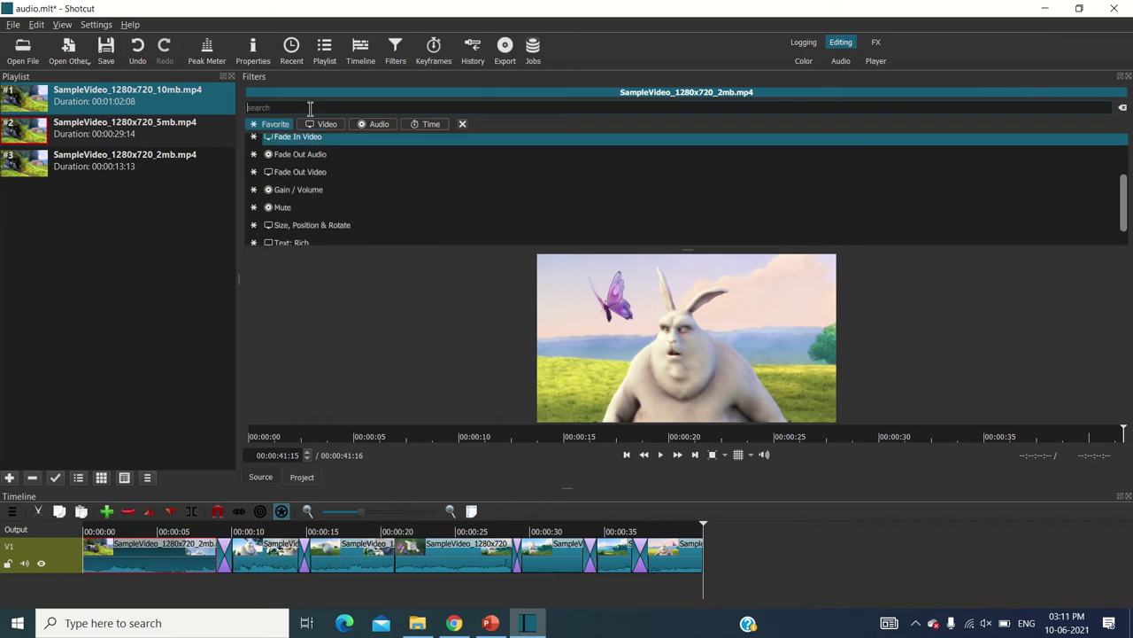
pyautogui.click(323, 126)
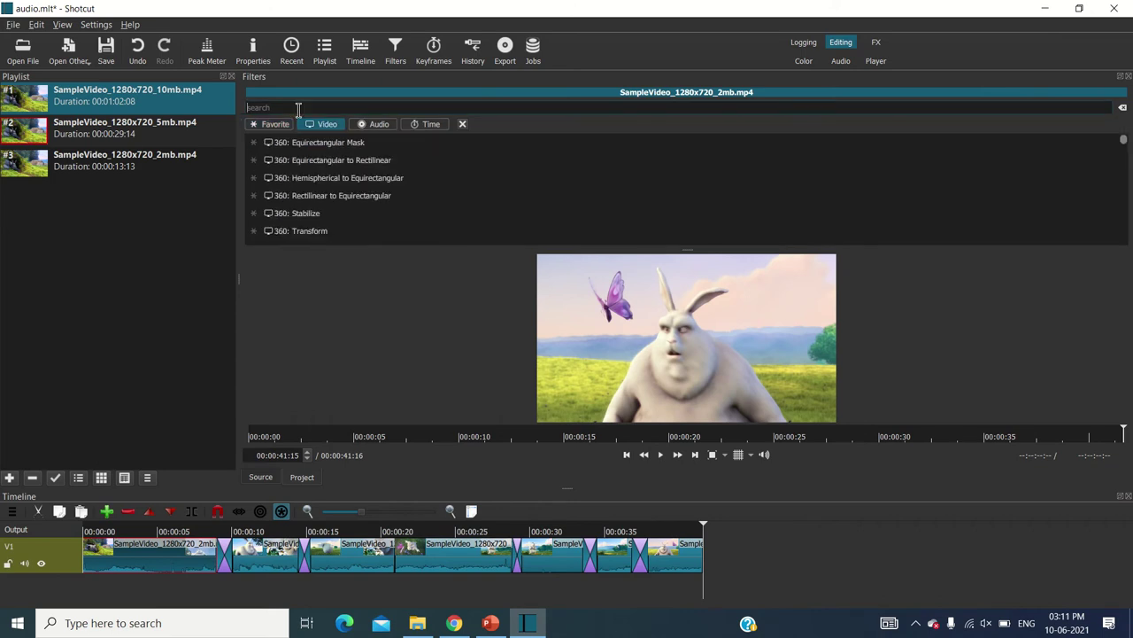
pyautogui.write('text')
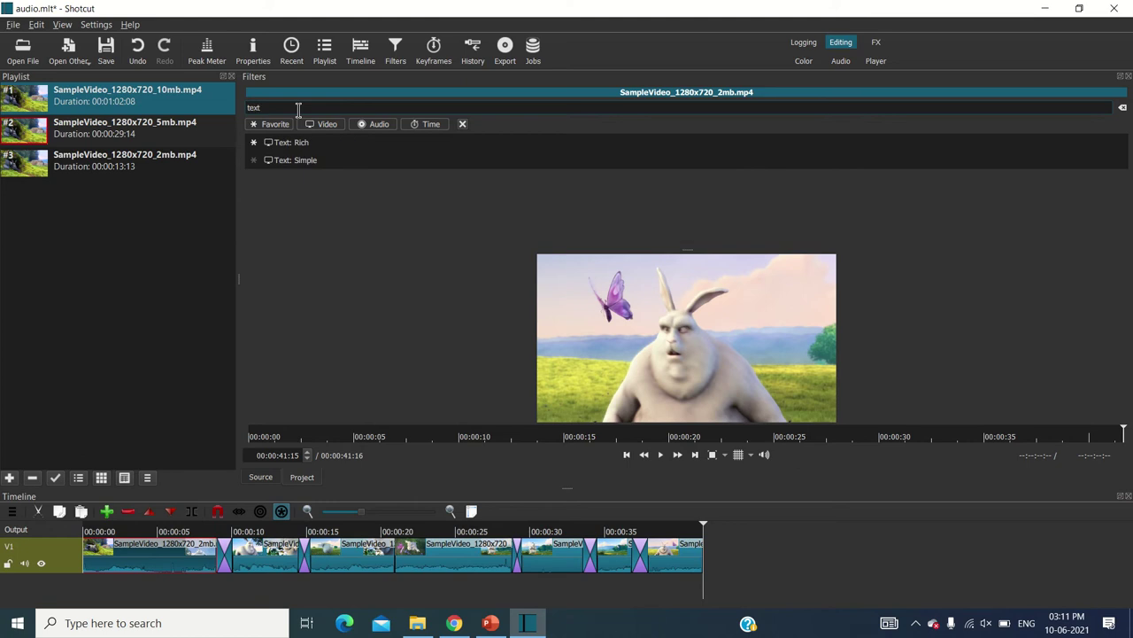
pyautogui.click(326, 162)
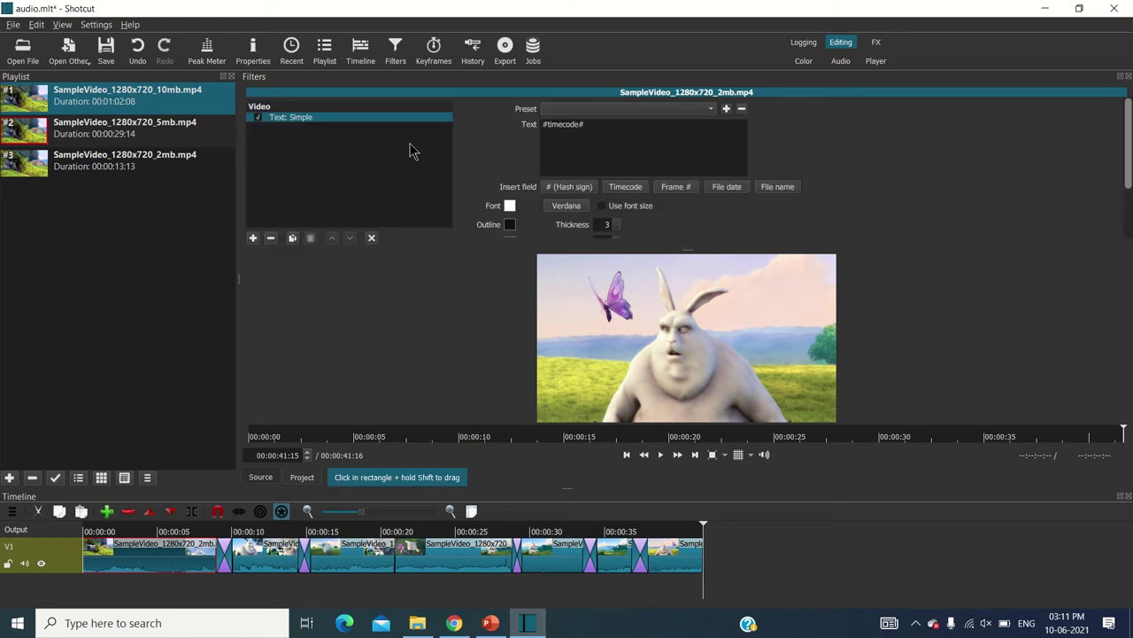
pyautogui.tripleClick(564, 125)
pyautogui.write('The ')
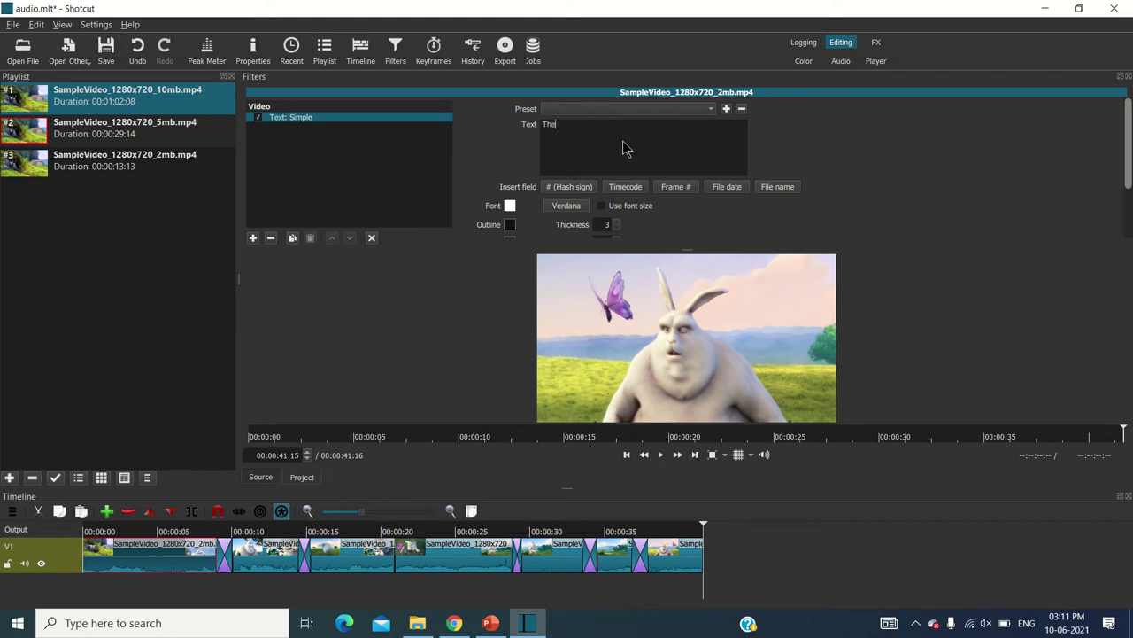
pyautogui.write('Beginning')
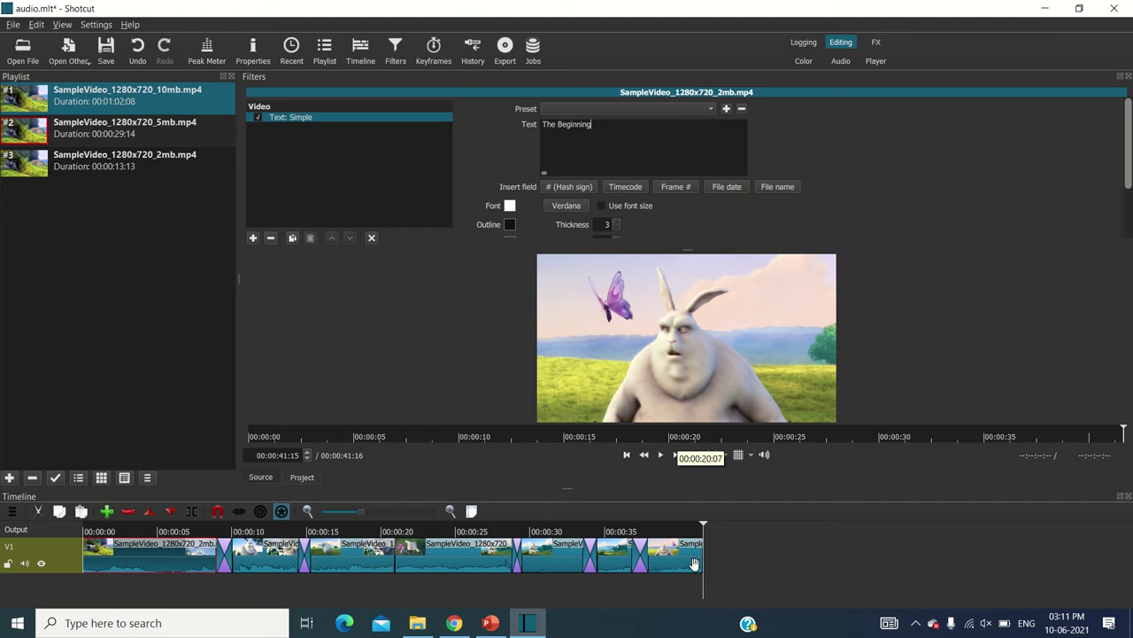
# At about 00:00:05, shrink the text box from its top-left corner and nudge it left.
pyautogui.moveTo(706, 592); pyautogui.dragTo(162, 588)
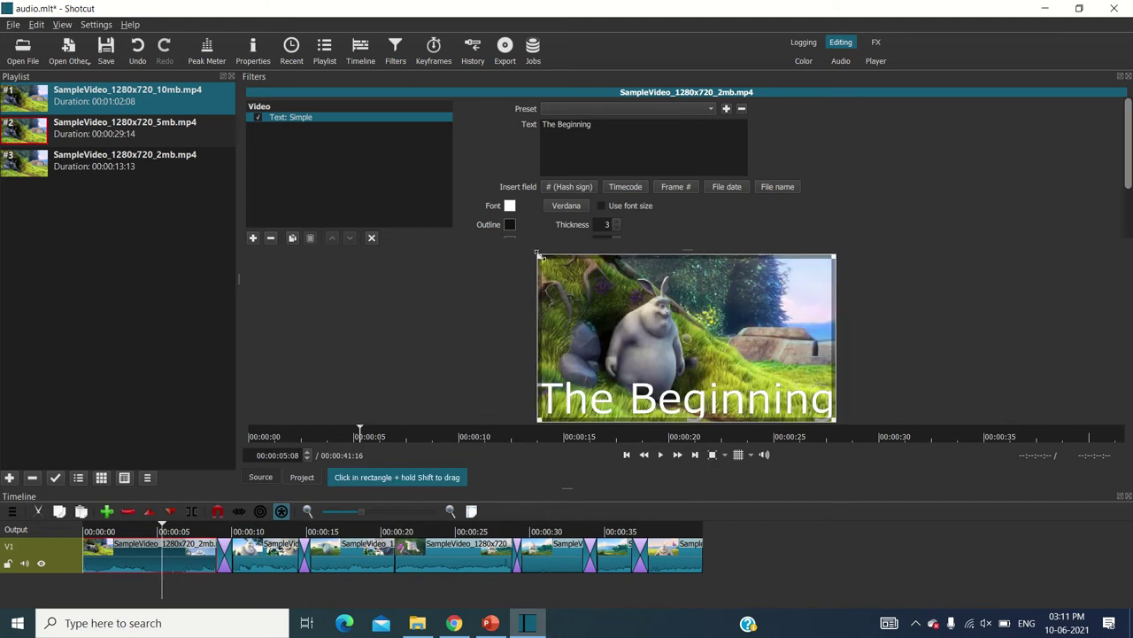
pyautogui.moveTo(537, 253); pyautogui.dragTo(637, 289)
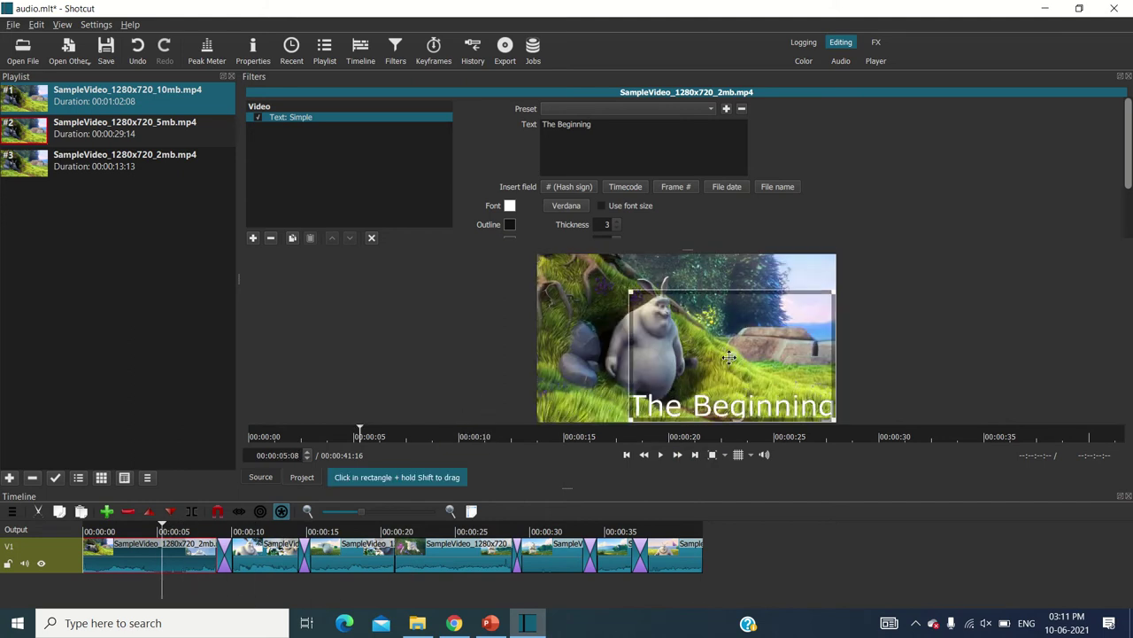
pyautogui.moveTo(728, 357); pyautogui.dragTo(675, 358)
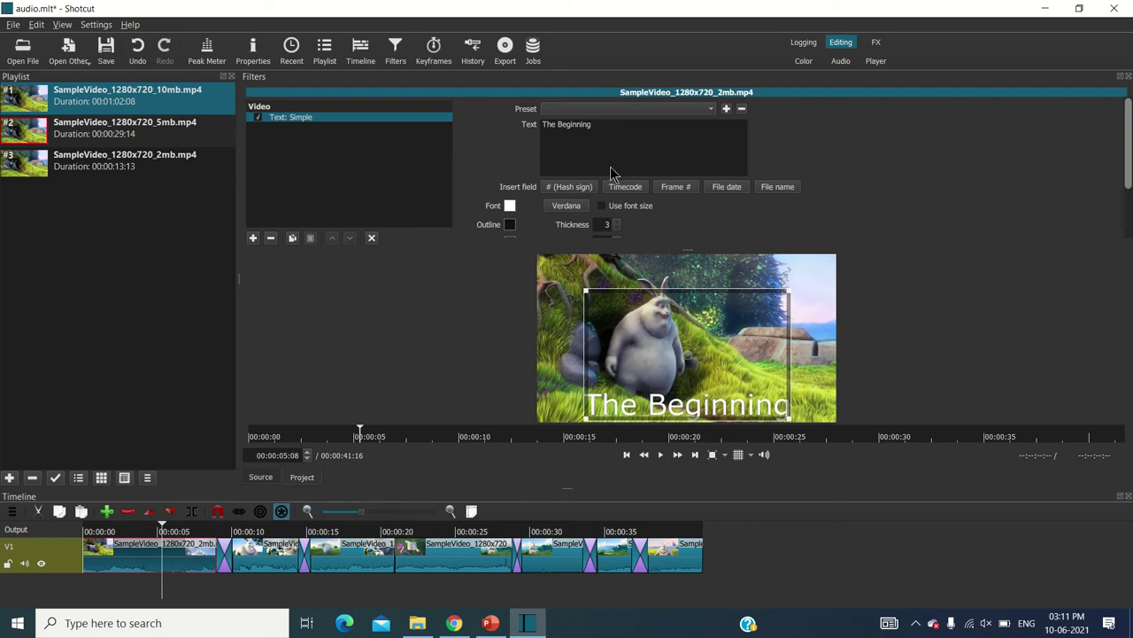
pyautogui.moveTo(1128, 182); pyautogui.dragTo(1128, 232)
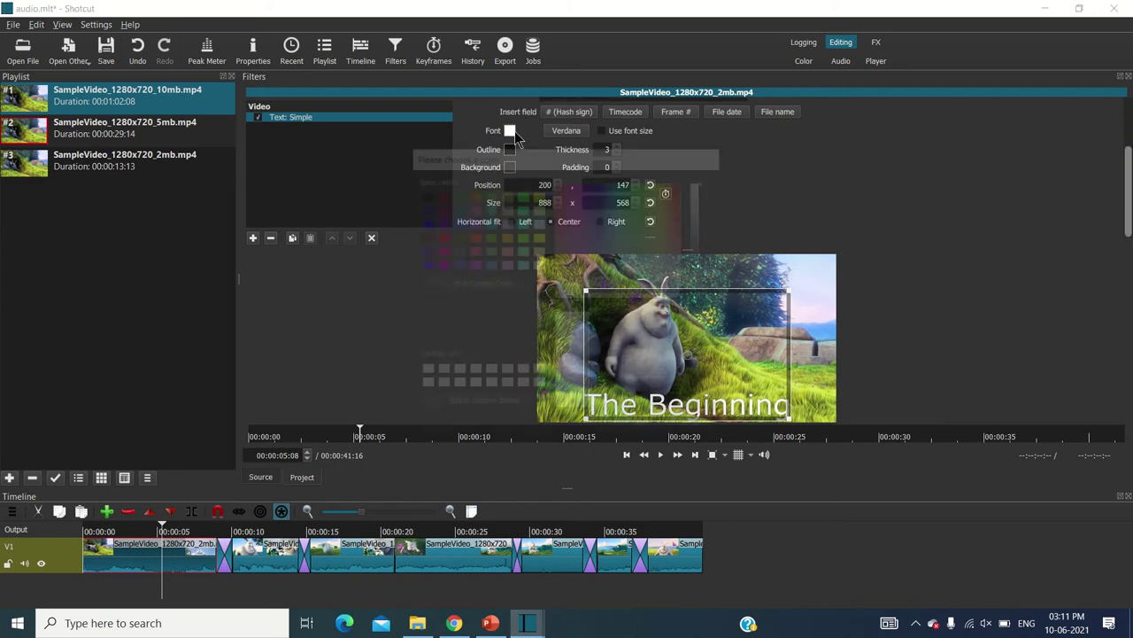
# Colour the title text purple and give it a blue #00aaff outline.
pyautogui.click(512, 132)
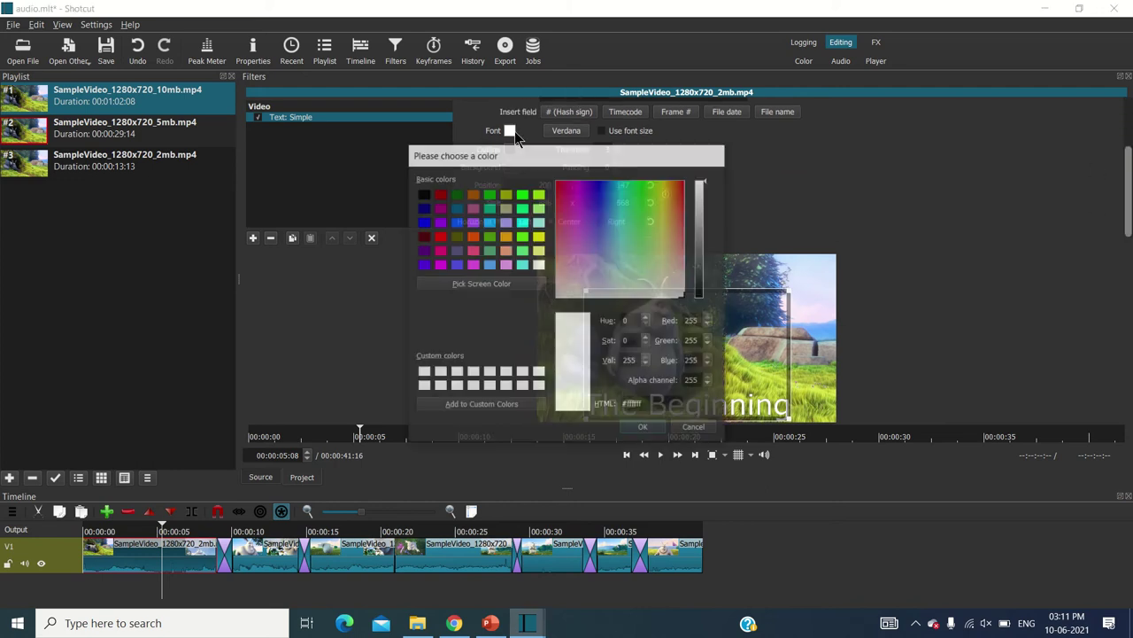
pyautogui.click(485, 284)
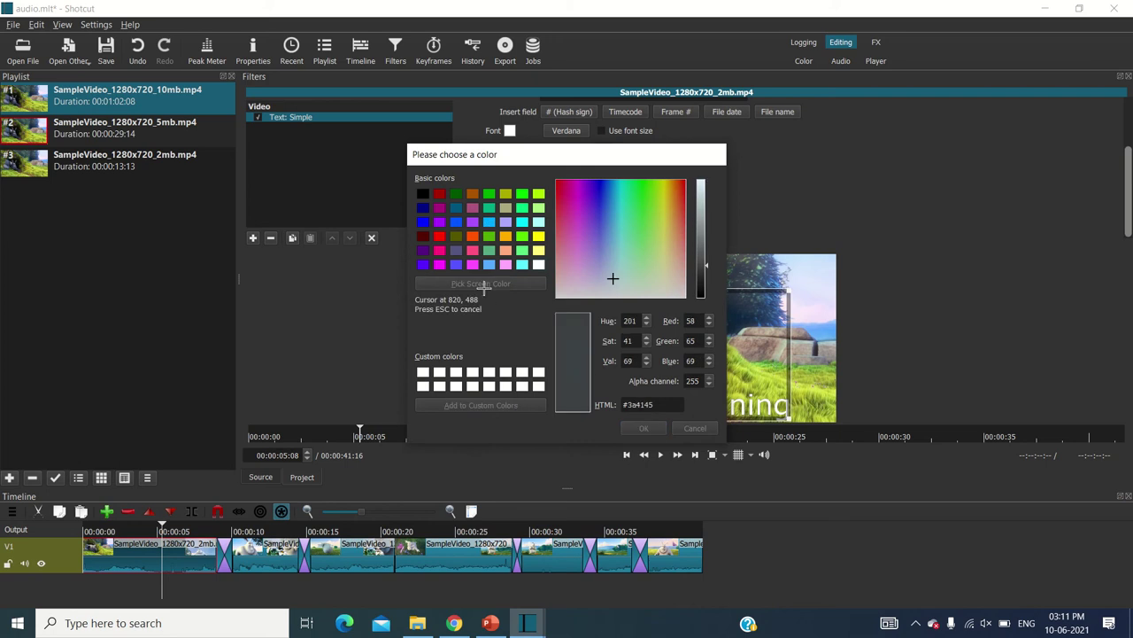
pyautogui.click(588, 188)
pyautogui.click(644, 429)
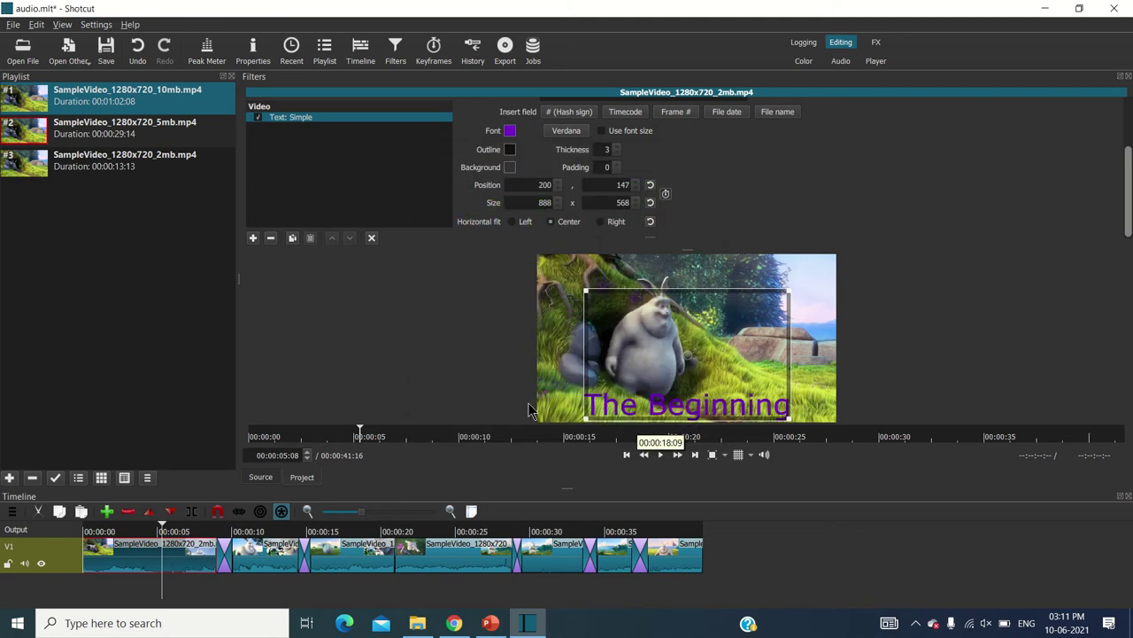
pyautogui.click(510, 151)
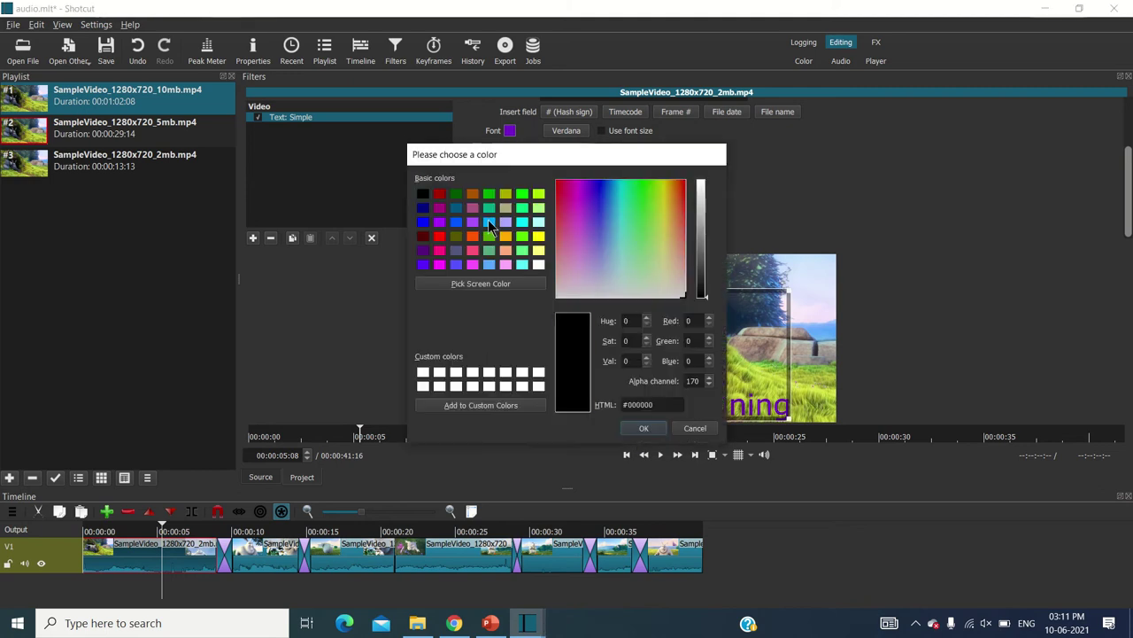
pyautogui.click(636, 429)
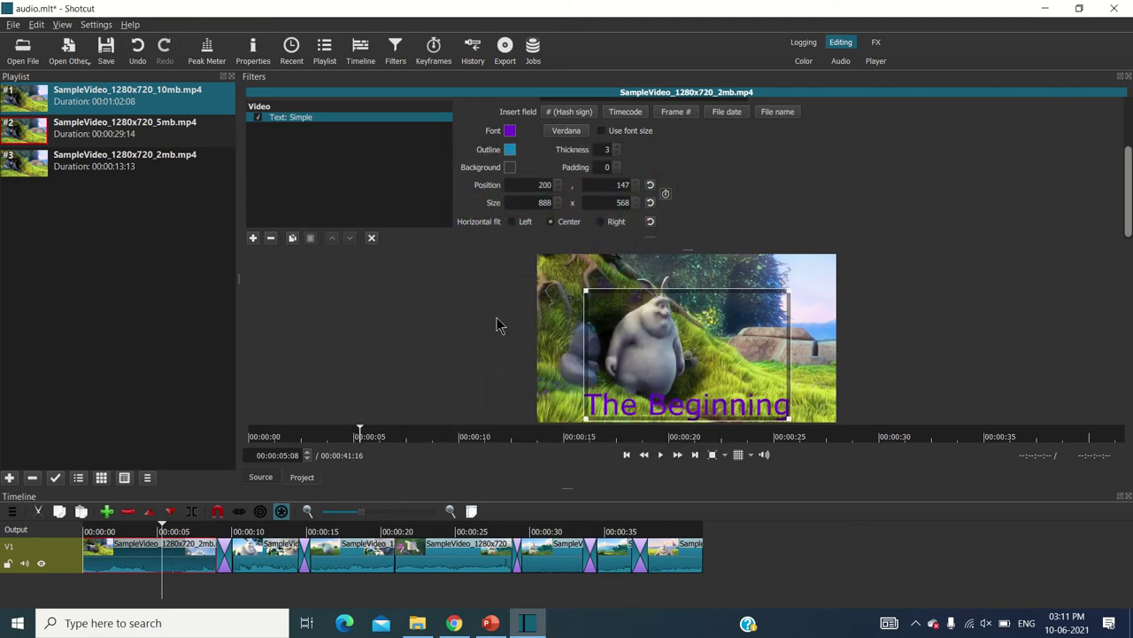
# Re-pick the text colour, settling on brighter purple #aa00ff, then play to check the title.
pyautogui.click(510, 131)
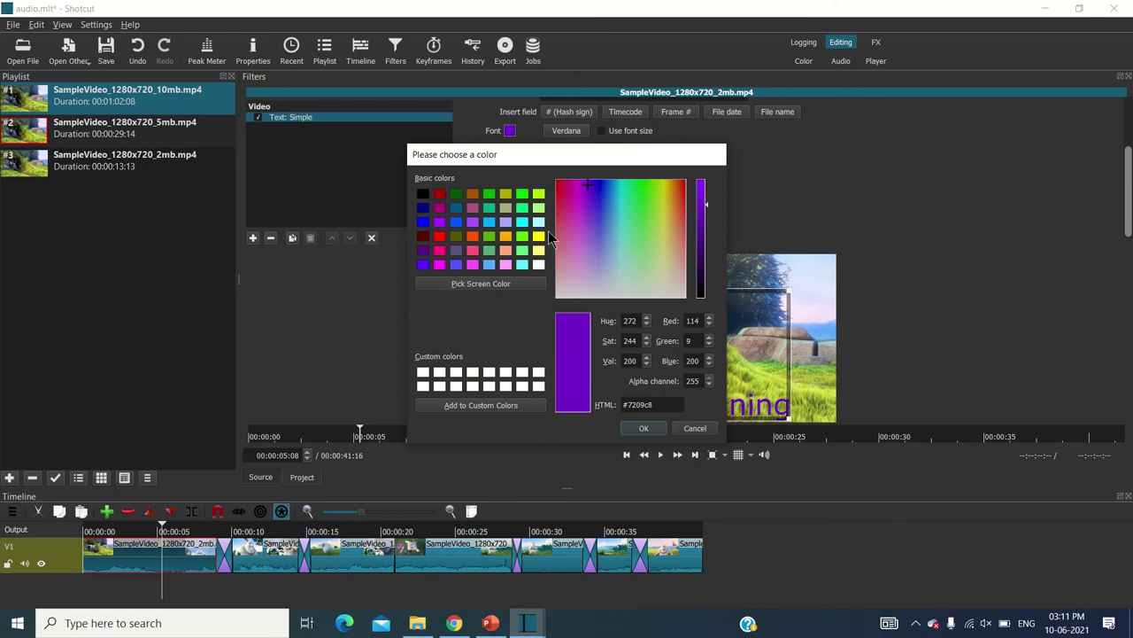
pyautogui.click(505, 264)
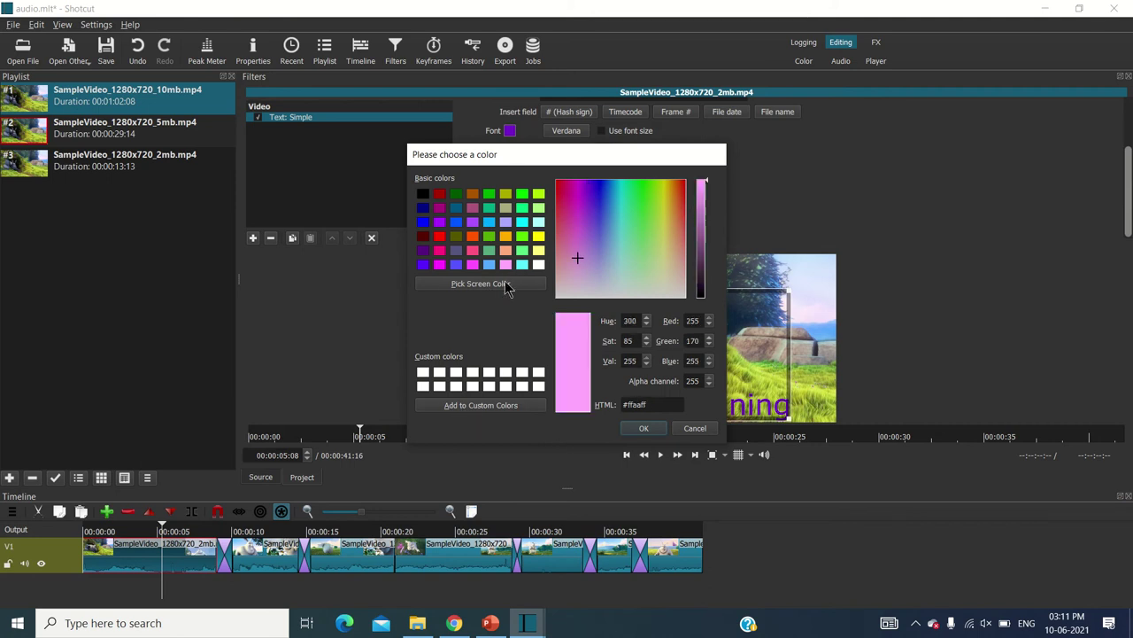
pyautogui.click(643, 428)
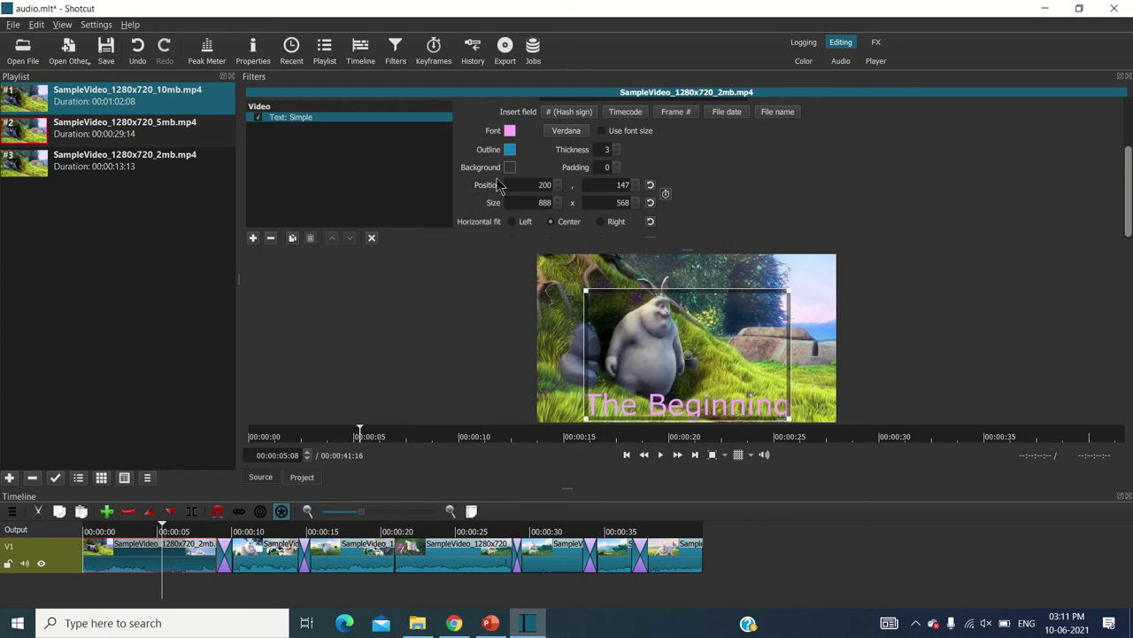
pyautogui.click(518, 156)
pyautogui.click(439, 221)
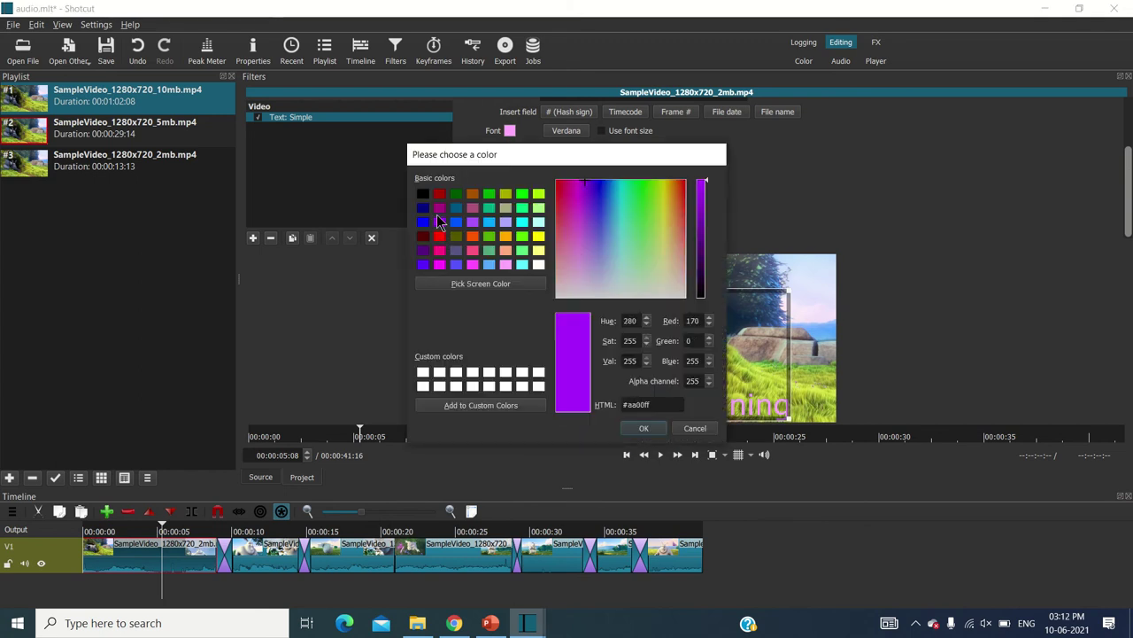
pyautogui.click(643, 428)
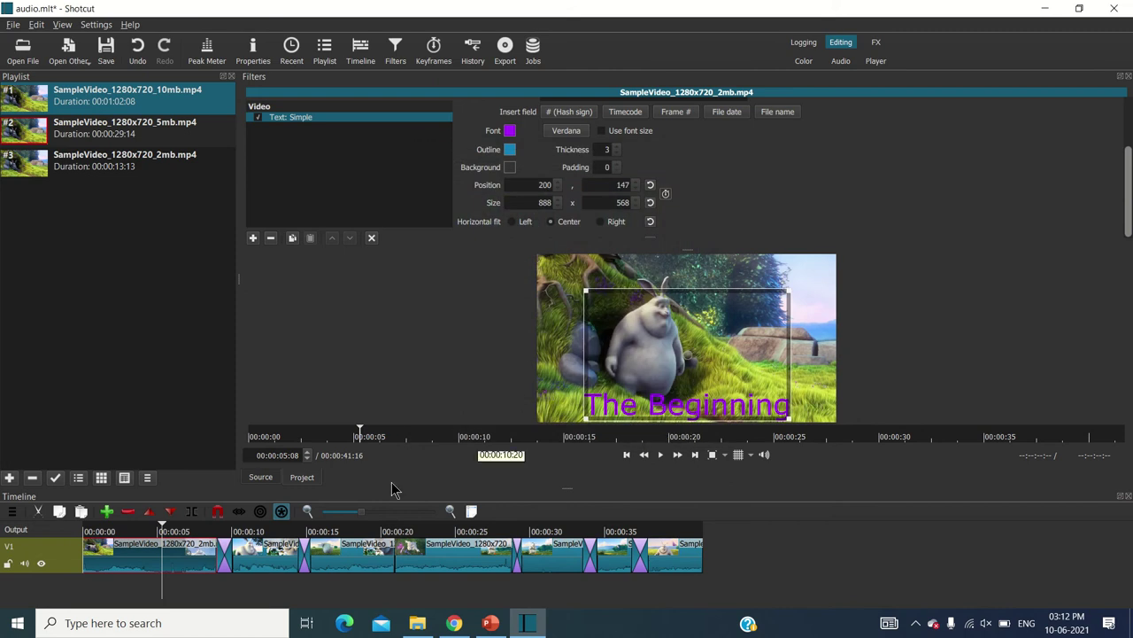
pyautogui.click(660, 454)
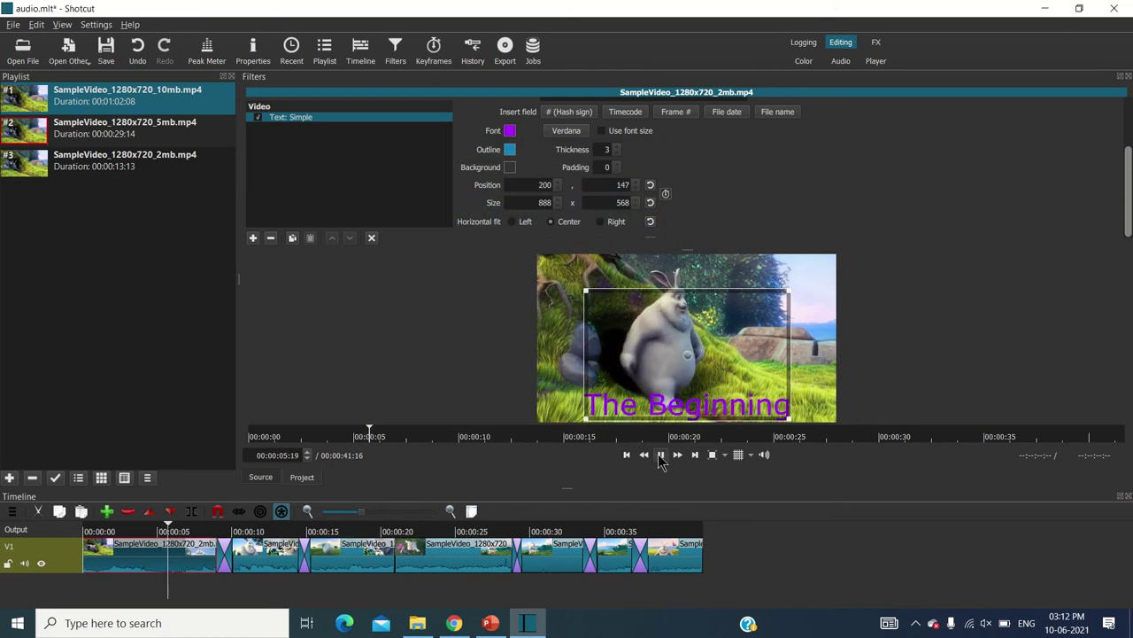
# Select the 5mb bunny clip at about 00:00:11 and add a Size, Position & Rotate filter.
pyautogui.click(251, 564)
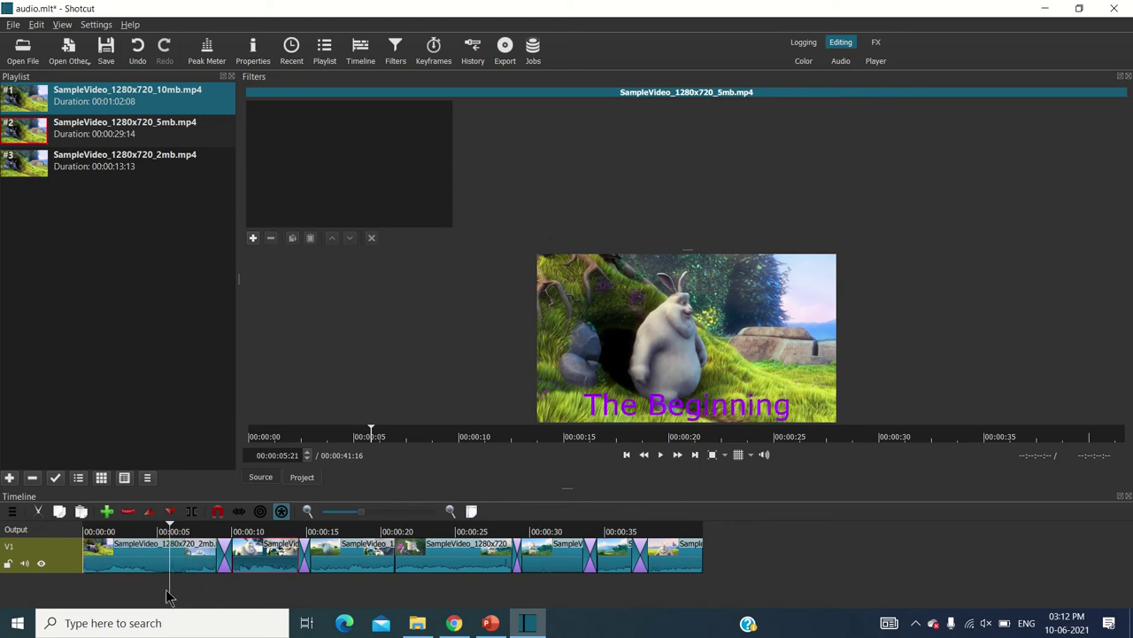
pyautogui.moveTo(171, 596); pyautogui.dragTo(249, 599)
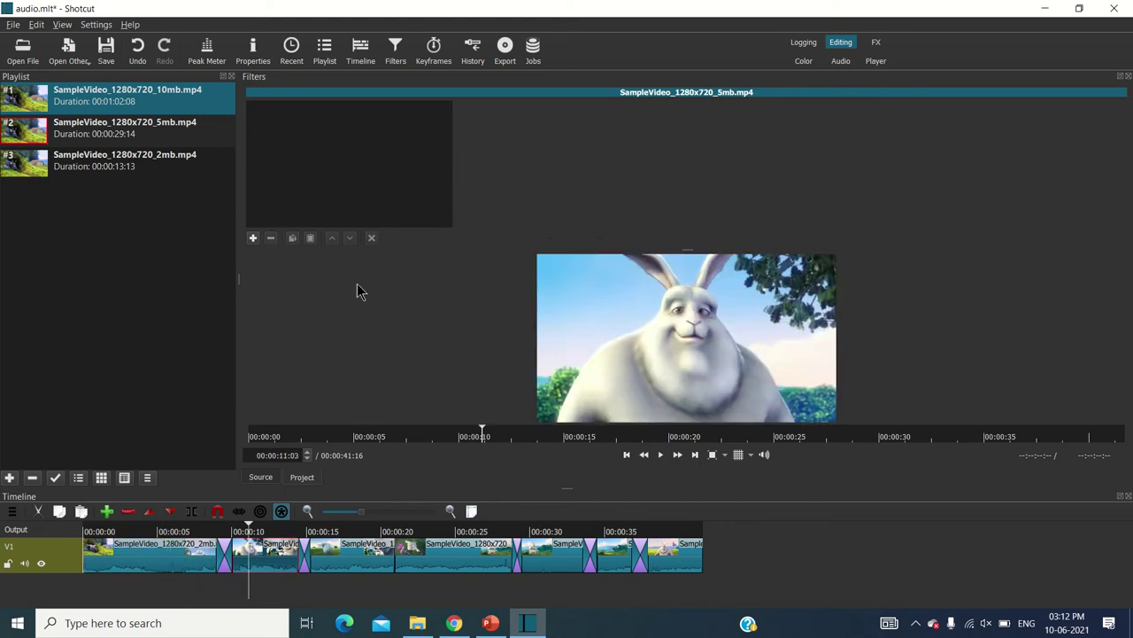
pyautogui.click(253, 238)
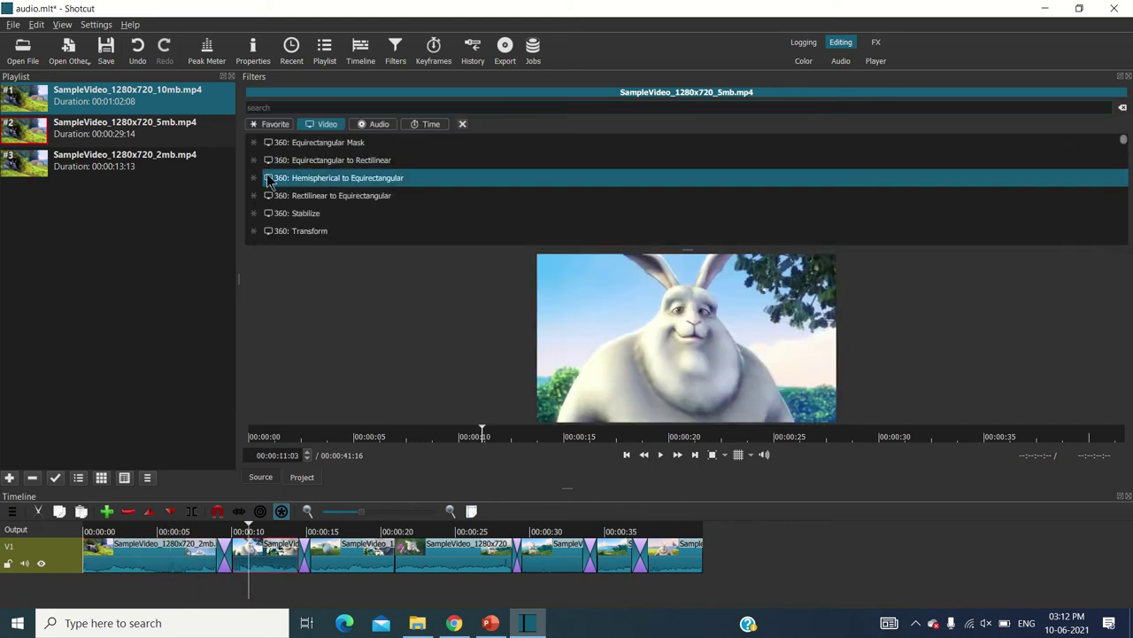
pyautogui.click(275, 126)
pyautogui.scroll(-3, 285, 174)
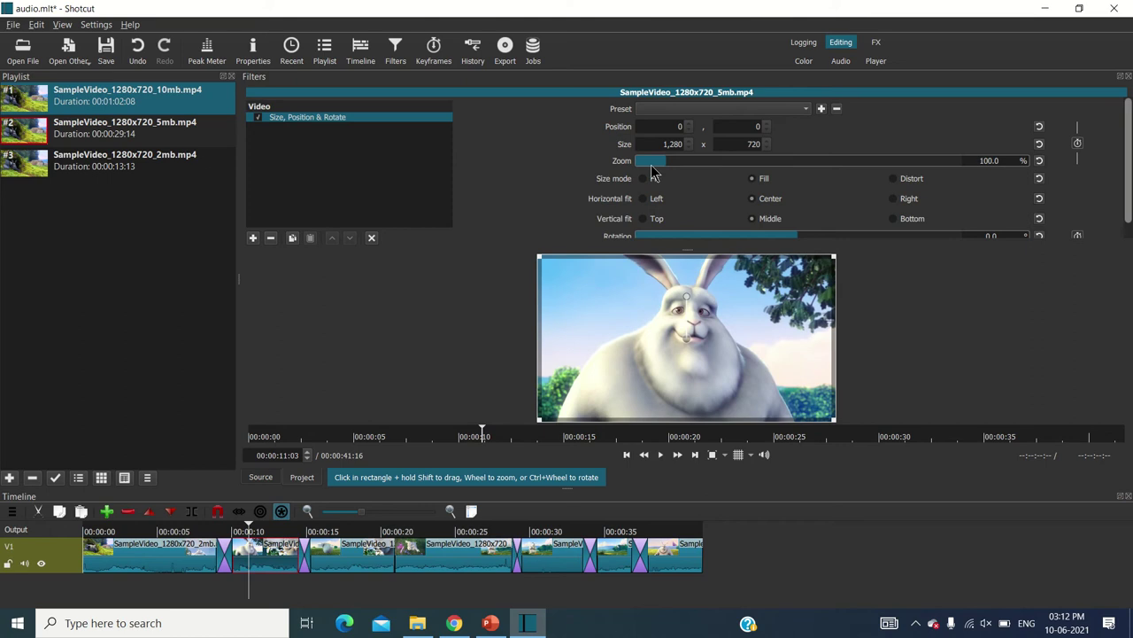
# Zoom the bunny to 280.1%, reposition it in the frame, and rotate it 25.2 degrees.
pyautogui.moveTo(653, 168); pyautogui.dragTo(748, 168)
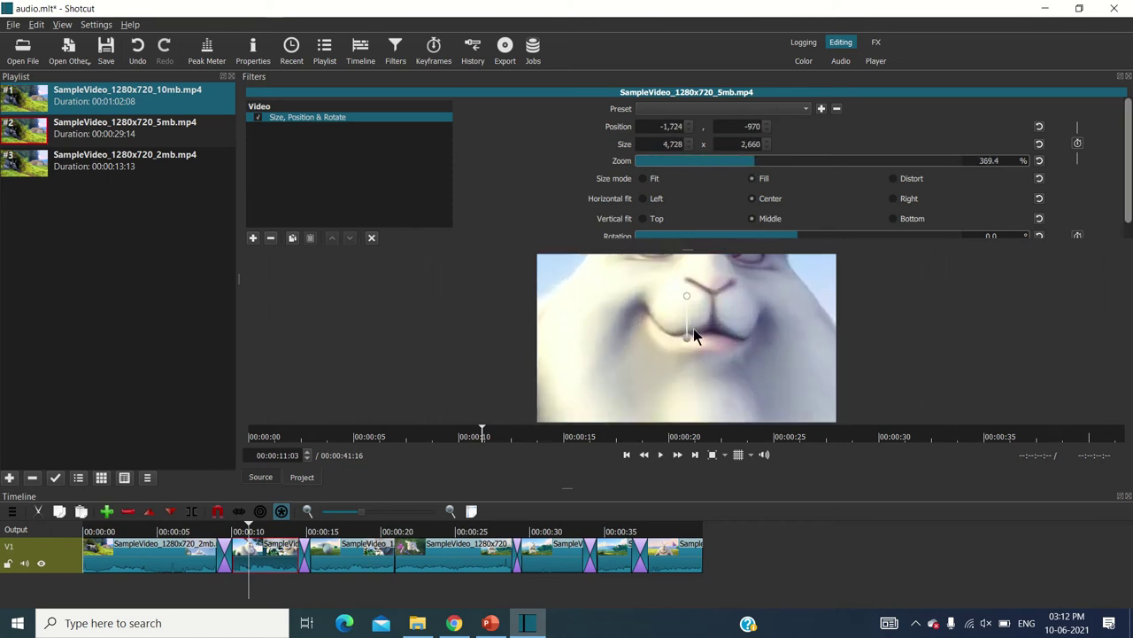
pyautogui.scroll(3, 693, 329)
pyautogui.moveTo(708, 386); pyautogui.dragTo(659, 403)
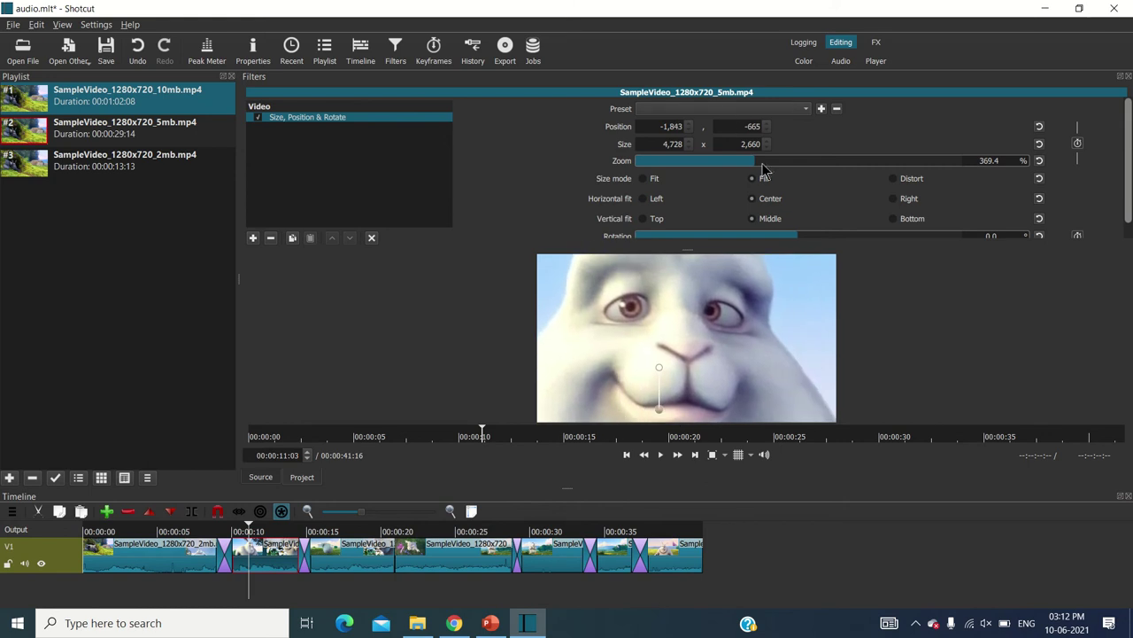
pyautogui.moveTo(757, 164); pyautogui.dragTo(742, 168)
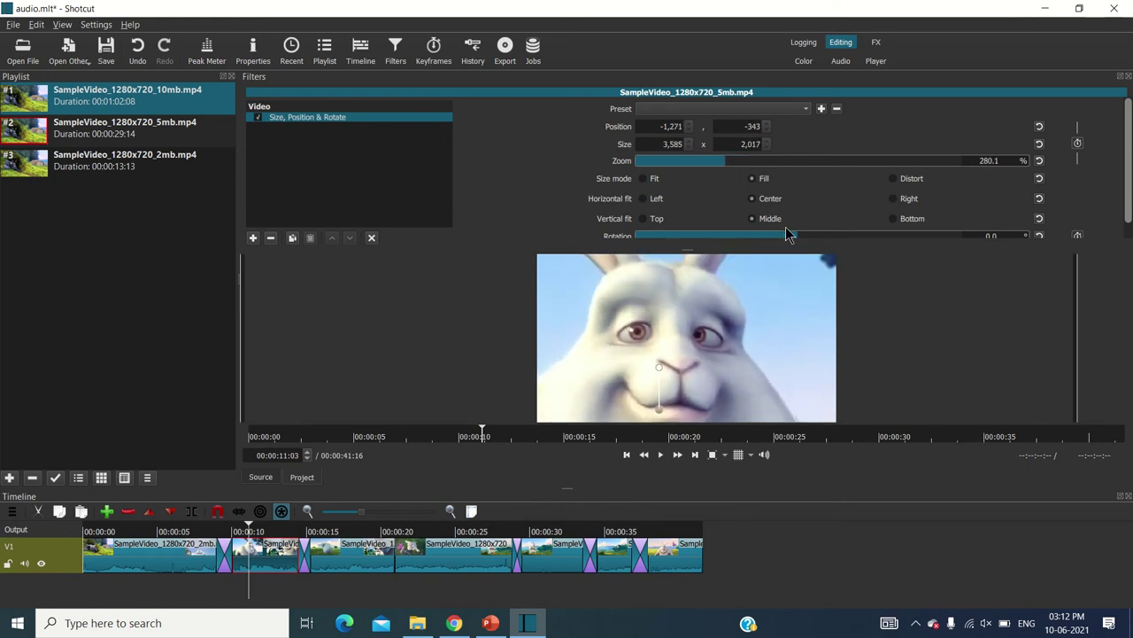
pyautogui.moveTo(788, 238); pyautogui.dragTo(814, 241)
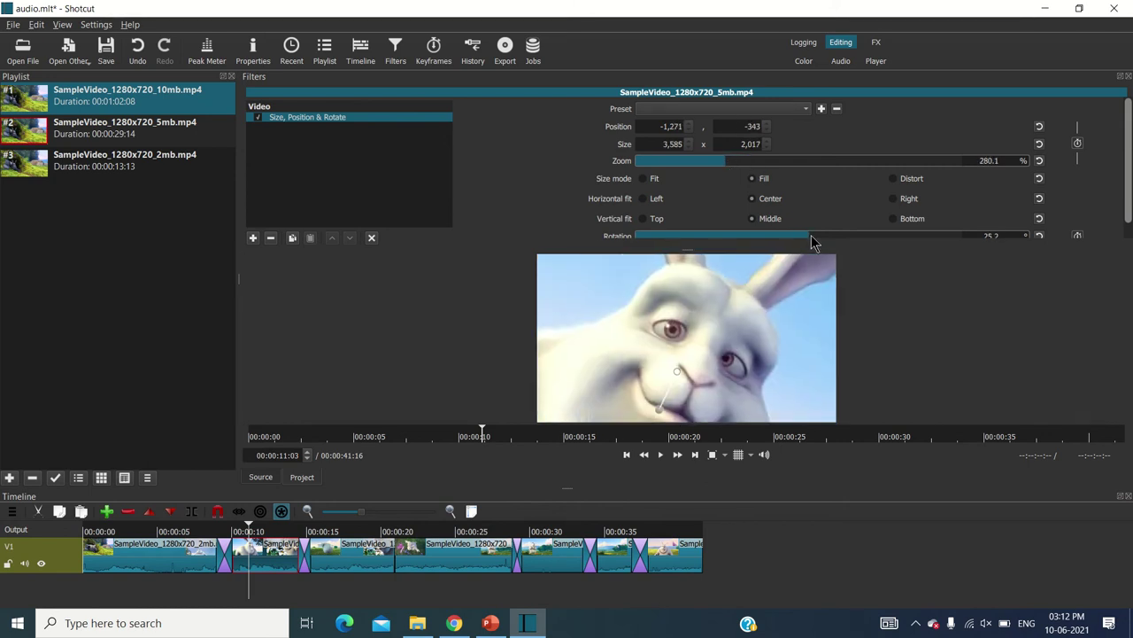
pyautogui.scroll(-1, 1125, 212)
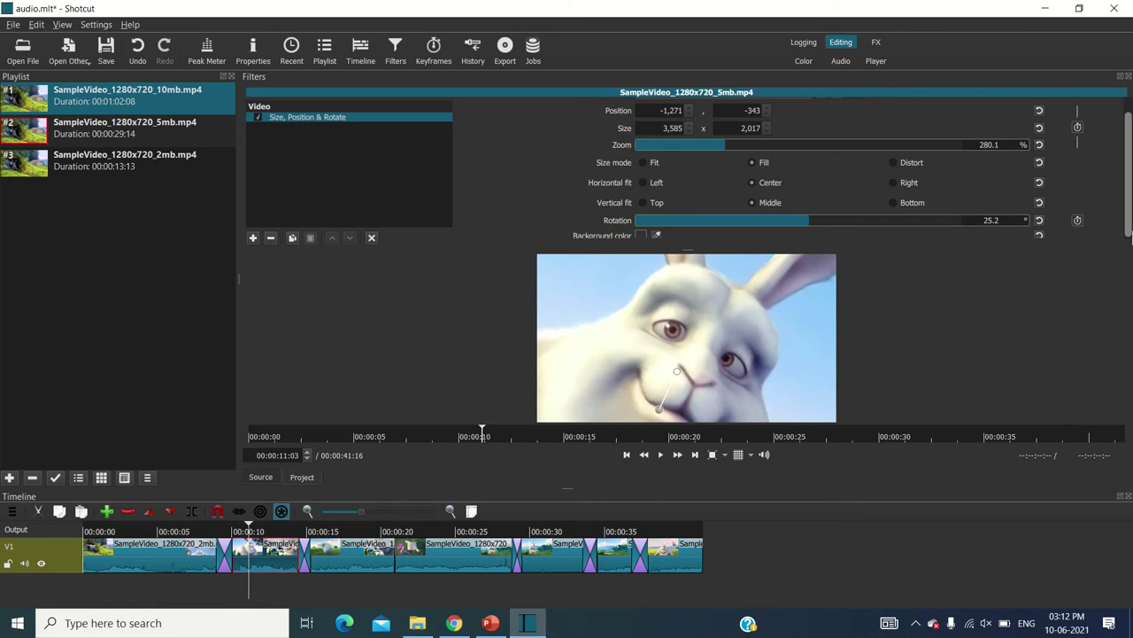
# Set the transform's background colour to black and ease the rotation to 13.6 degrees.
pyautogui.click(639, 236)
pyautogui.click(537, 253)
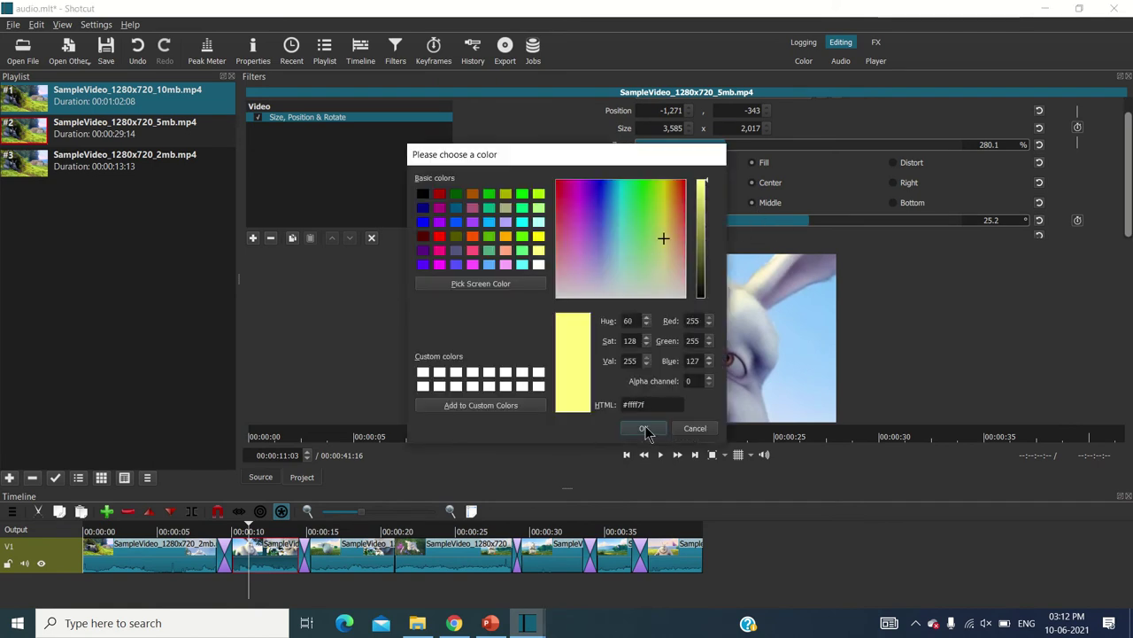
pyautogui.click(644, 428)
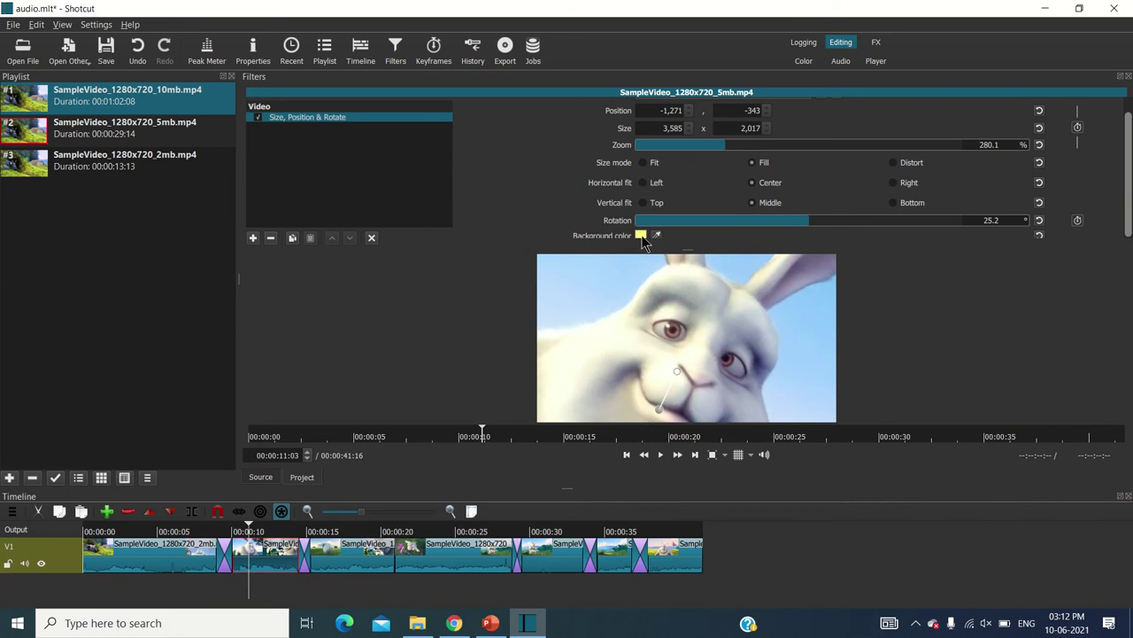
pyautogui.click(641, 236)
pyautogui.click(423, 193)
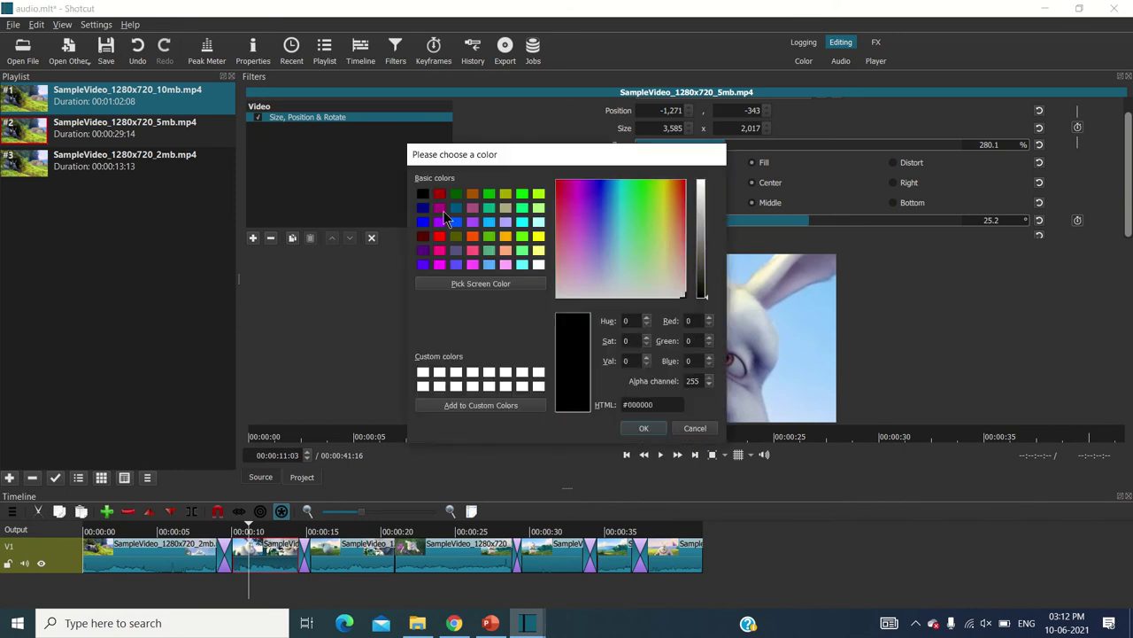
pyautogui.click(643, 431)
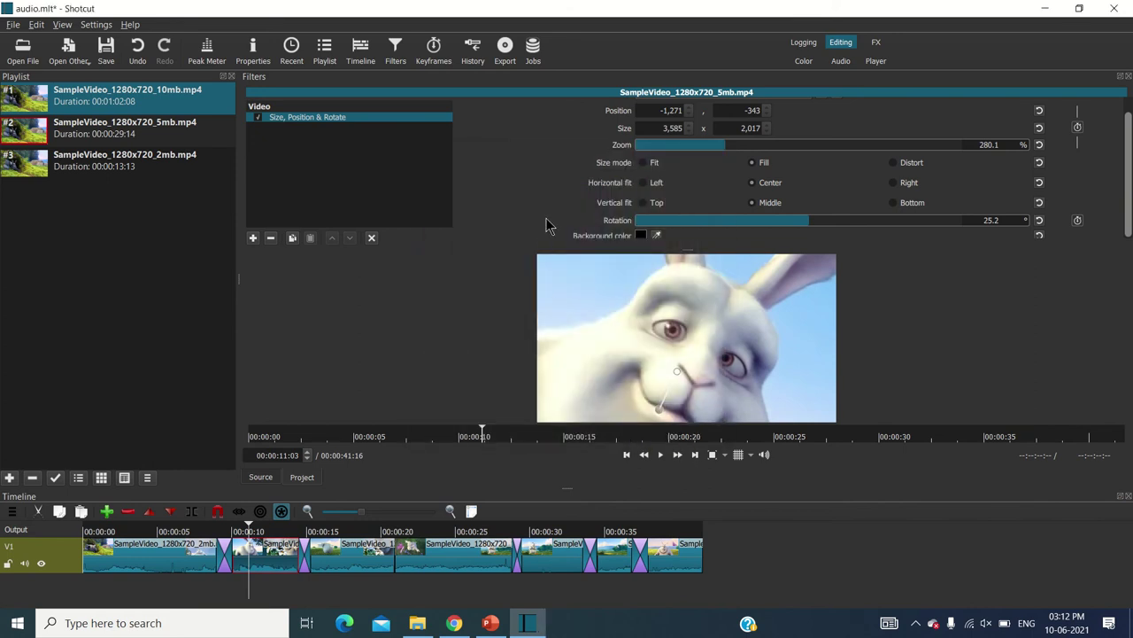
pyautogui.moveTo(794, 227)
pyautogui.mouseDown()
pyautogui.moveTo(779, 222)
pyautogui.moveTo(811, 228)
pyautogui.mouseUp()
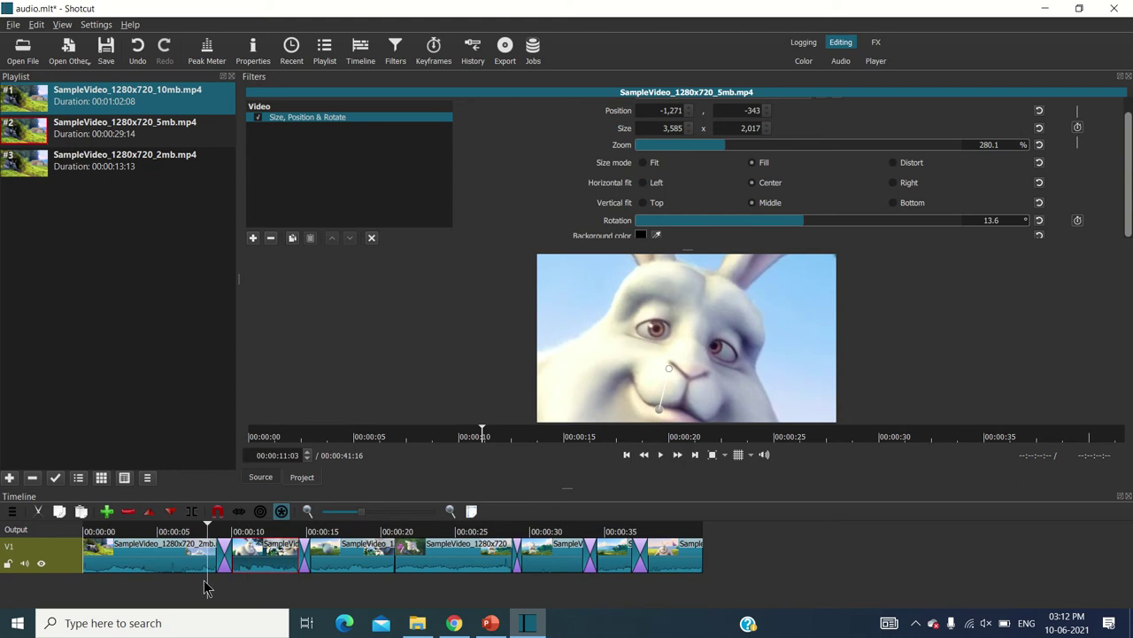
# Play the bunny clip from about 7 seconds to review it, then return to 11 seconds.
pyautogui.click(199, 592)
pyautogui.click(660, 456)
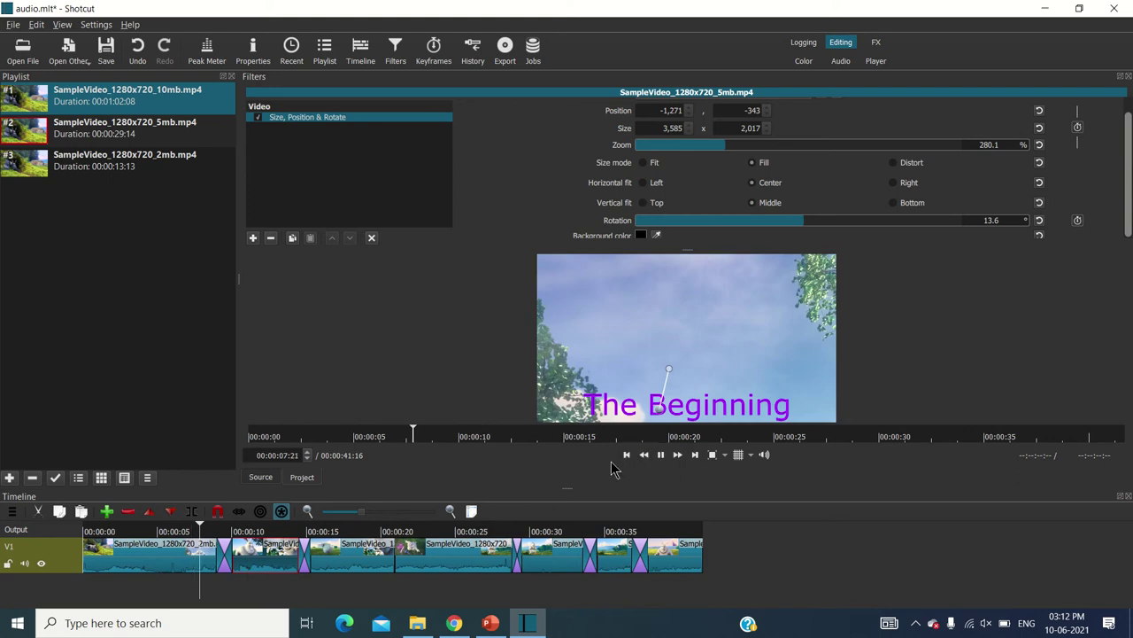
pyautogui.click(660, 456)
pyautogui.click(251, 575)
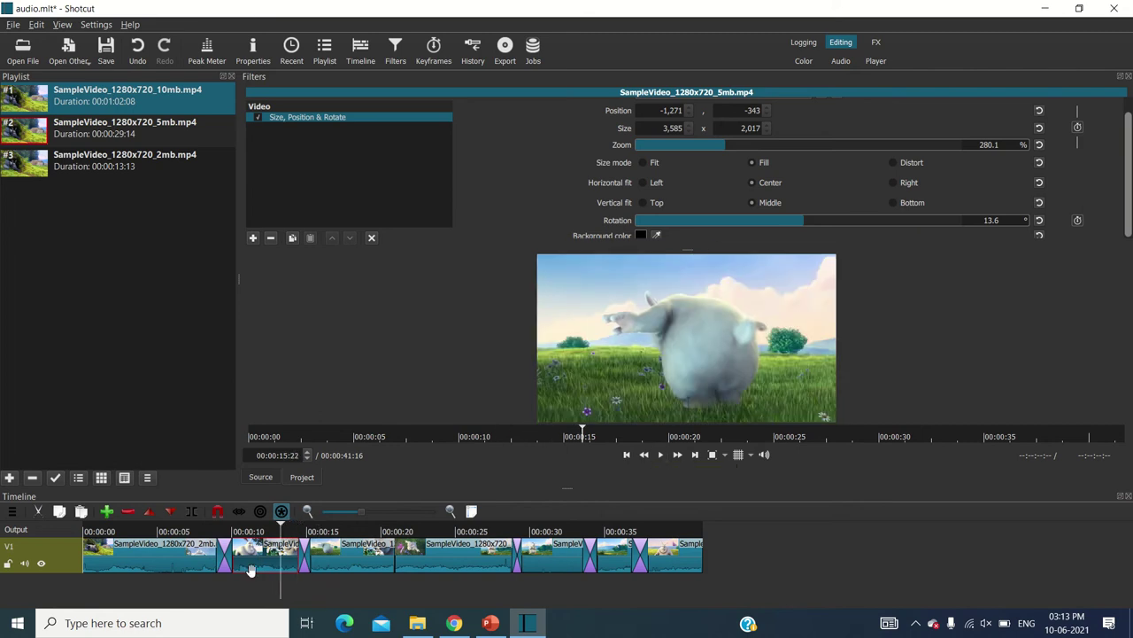
# Open the Keyframes panel, dock it beside Filters, and scrub through the filtered clip.
pyautogui.click(434, 53)
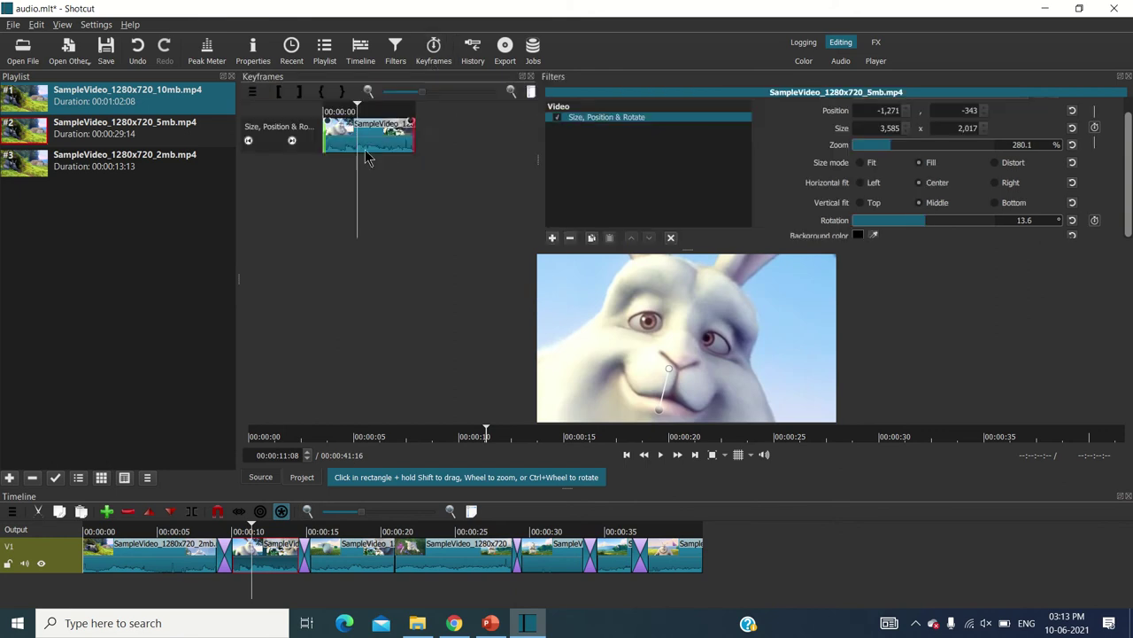
pyautogui.click(521, 77)
pyautogui.moveTo(443, 60); pyautogui.dragTo(416, 210)
pyautogui.moveTo(352, 184); pyautogui.dragTo(278, 172)
pyautogui.moveTo(434, 172); pyautogui.dragTo(377, 172)
# Trim the Size, Position & Rotate filter's start and end points inward.
pyautogui.moveTo(328, 124); pyautogui.dragTo(353, 125)
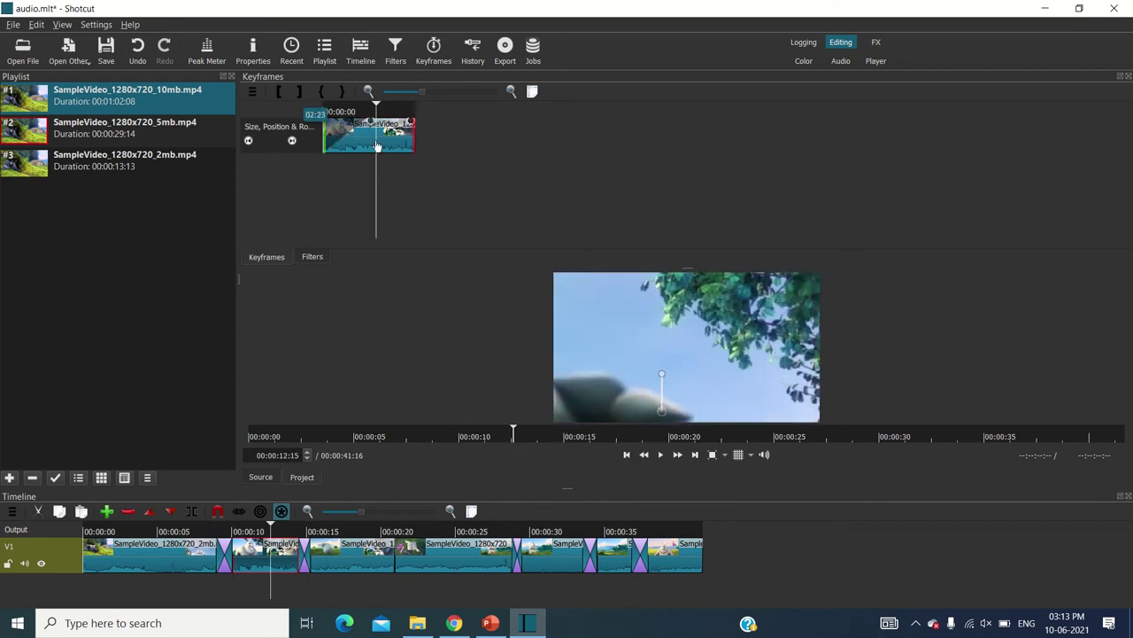
pyautogui.click(394, 122)
pyautogui.click(384, 124)
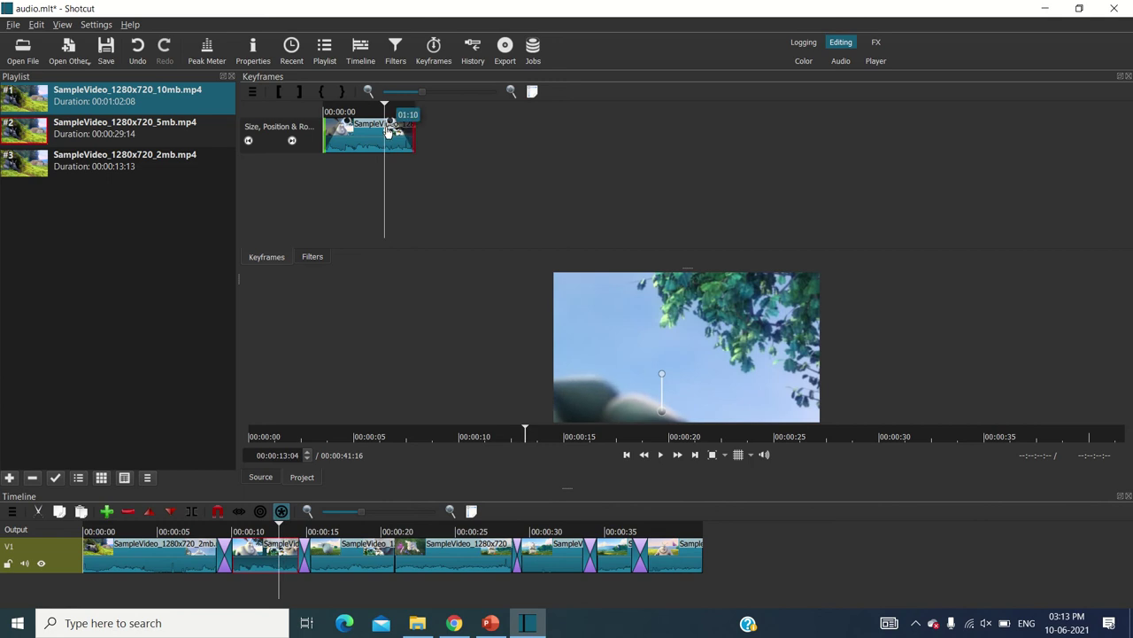
pyautogui.click(415, 135)
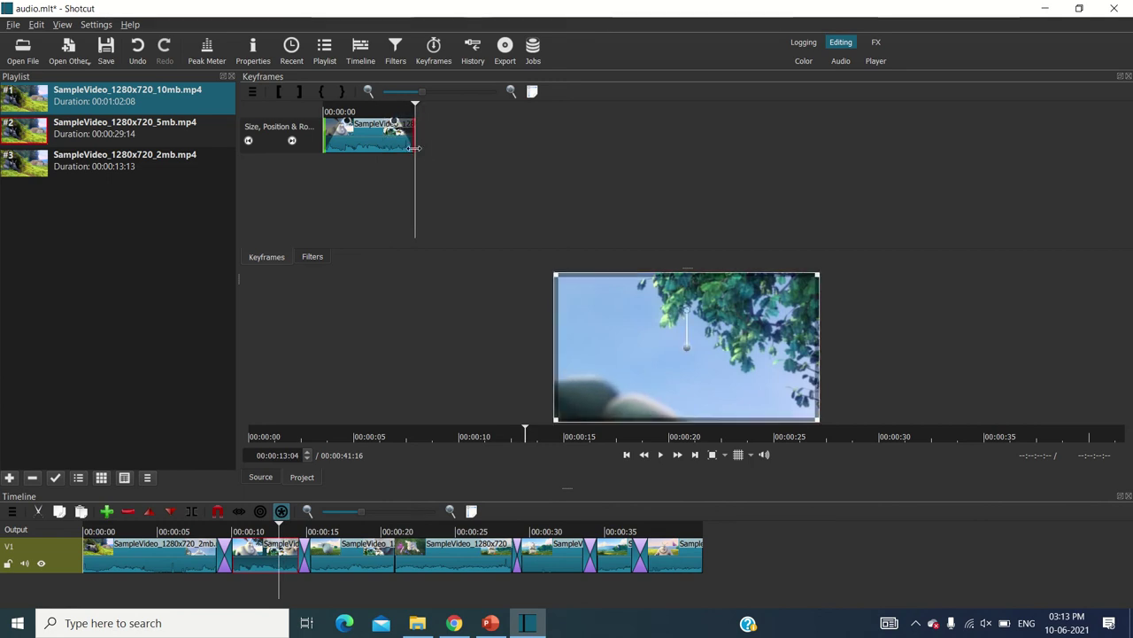
pyautogui.moveTo(412, 148); pyautogui.dragTo(378, 142)
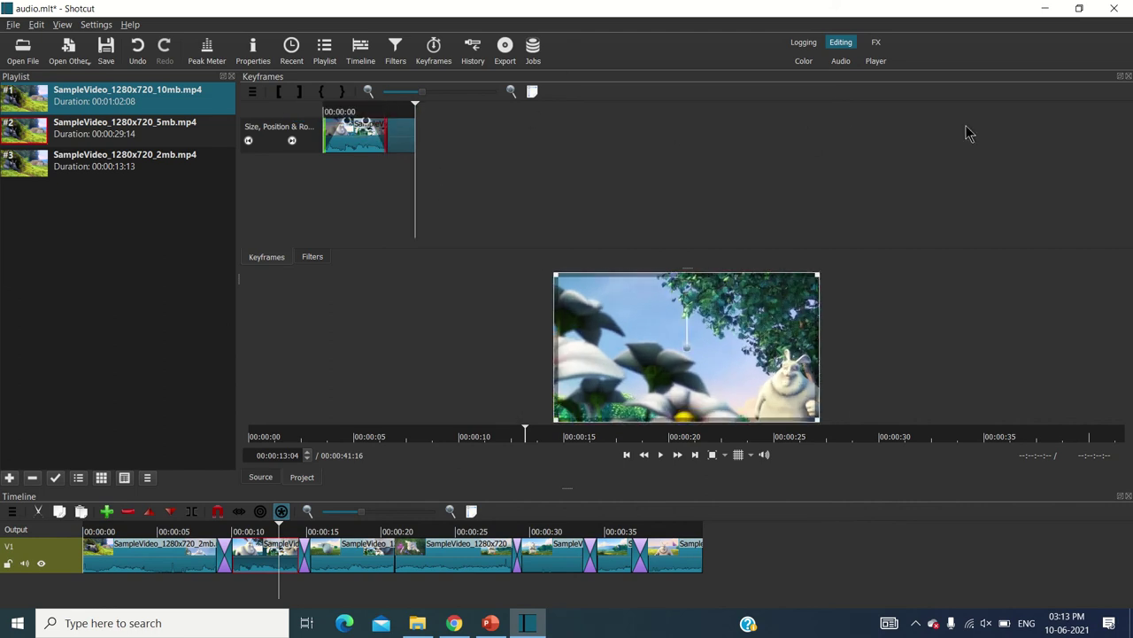
# Close the Keyframes panel and play the sequence from about 8 seconds.
pyautogui.click(1128, 77)
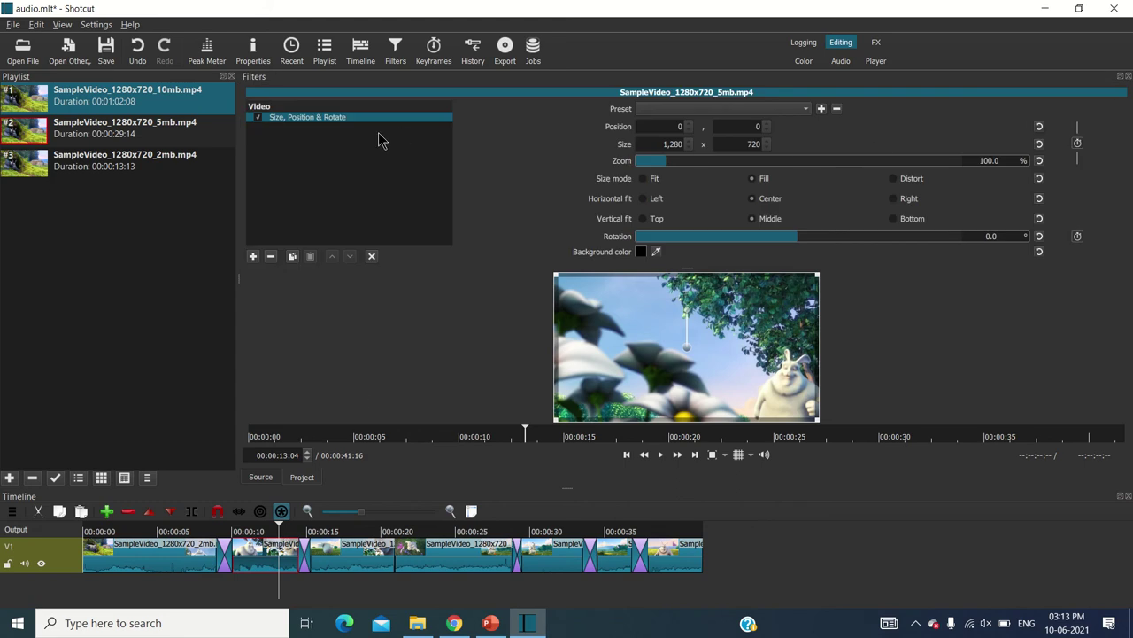
pyautogui.click(205, 563)
pyautogui.press('space')
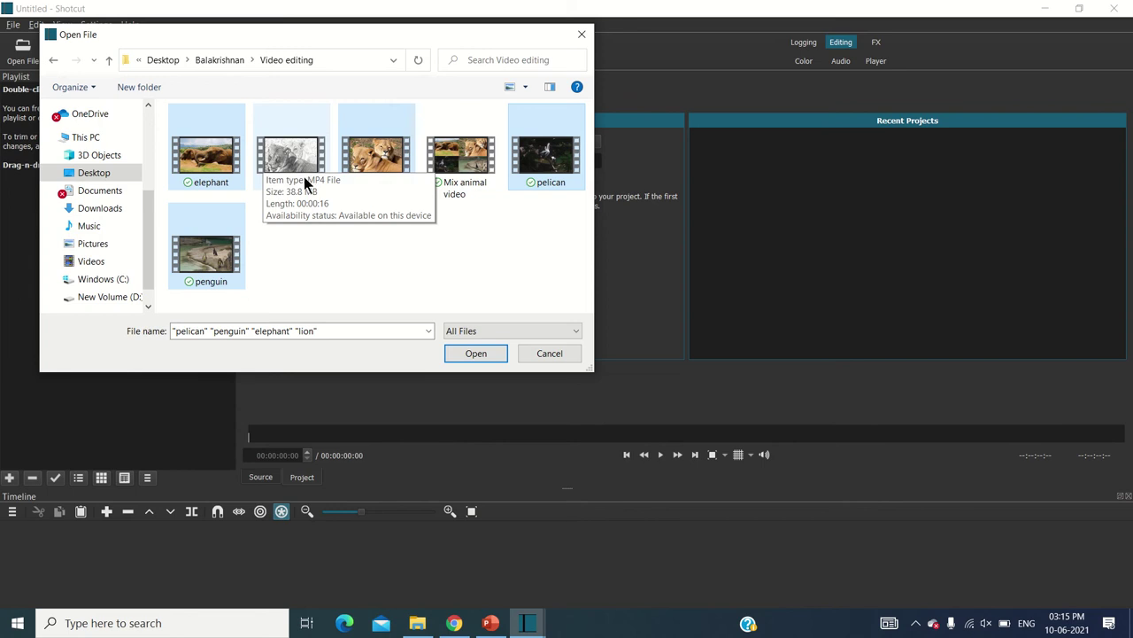
# Open the selected elephant, lion, pelican and penguin MP4s into the playlist.
pyautogui.click(490, 357)
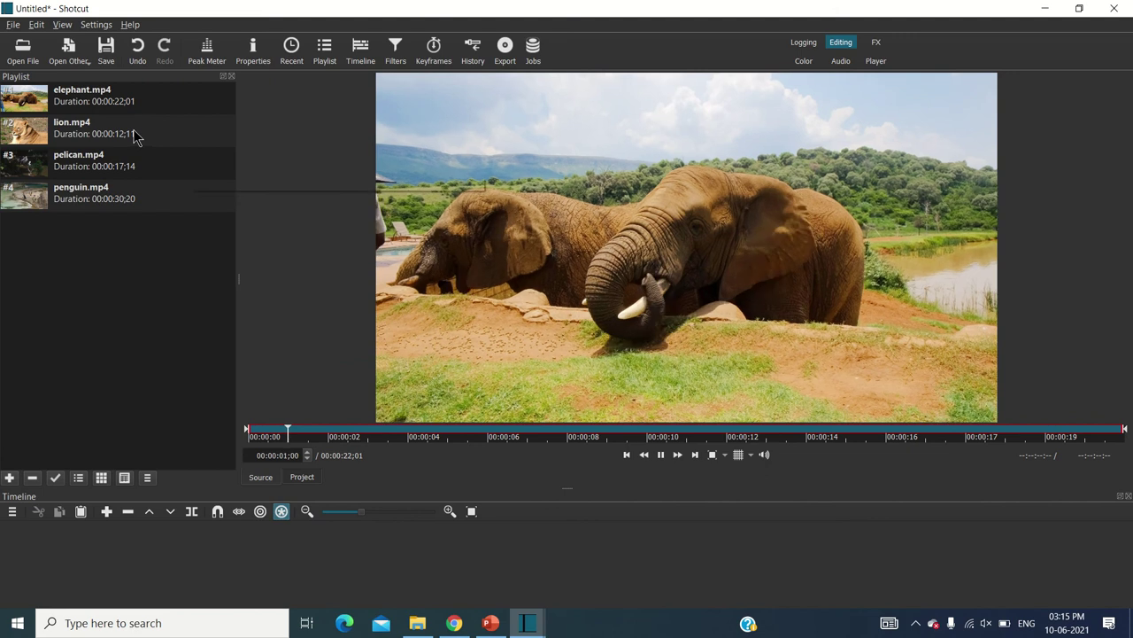
# Place elephant.mp4 on the V1 timeline and trim its end to about 8 seconds.
pyautogui.click(113, 100)
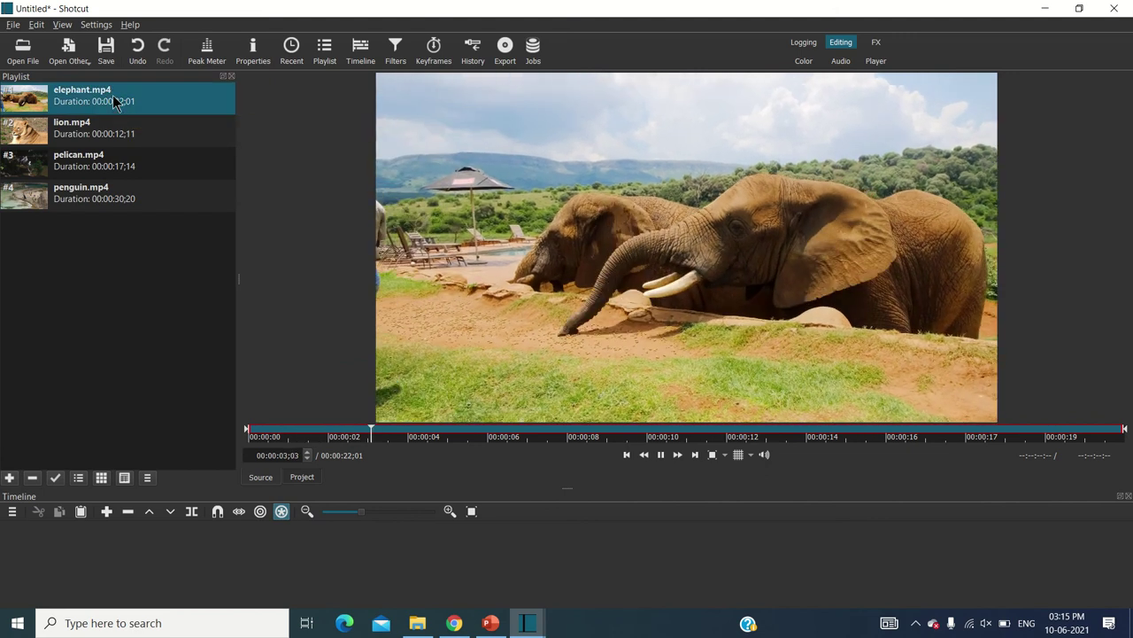
pyautogui.moveTo(113, 100); pyautogui.dragTo(142, 539)
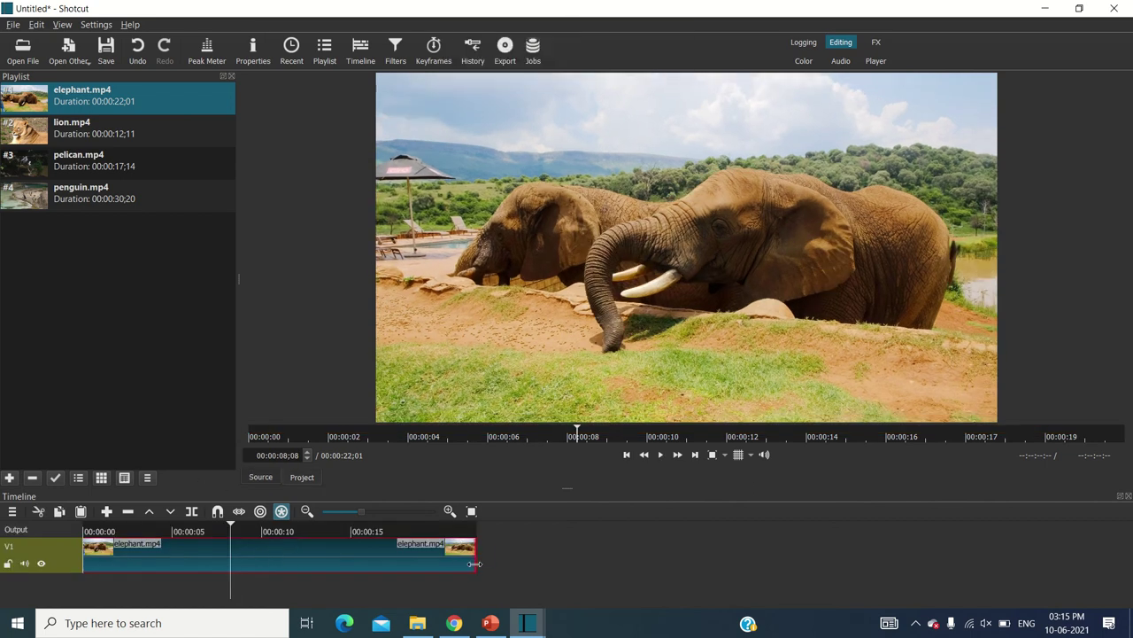
pyautogui.moveTo(475, 563); pyautogui.dragTo(230, 586)
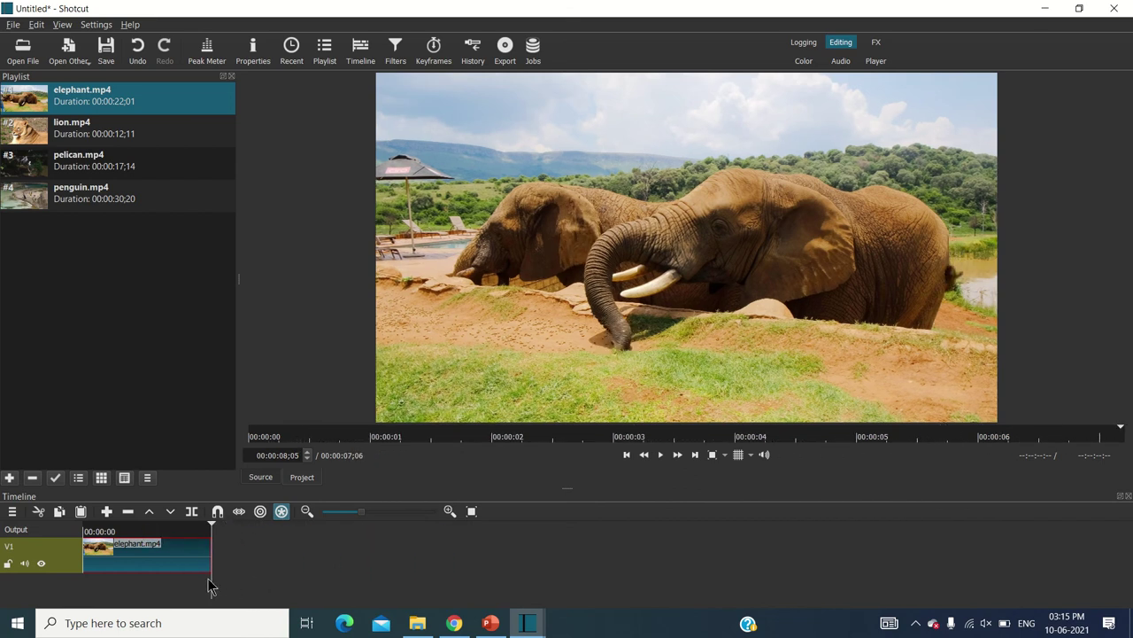
pyautogui.click(158, 580)
pyautogui.click(210, 564)
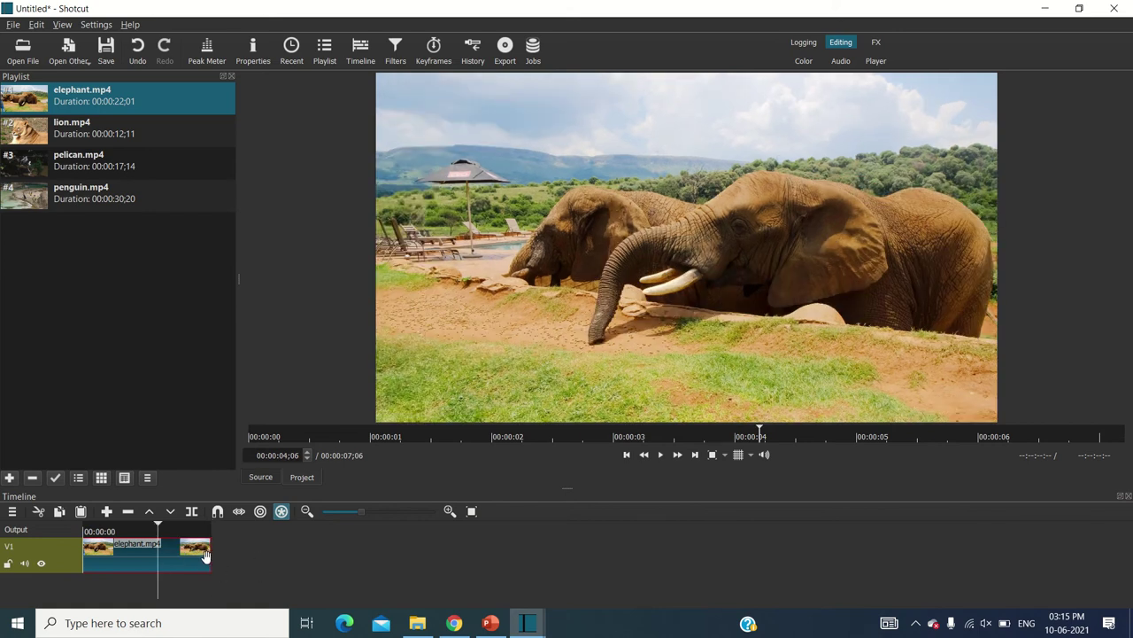
# Trim the elephant clip further, using undo and redo, so it ends near 00:00:05.
pyautogui.scroll(4, 356, 587)
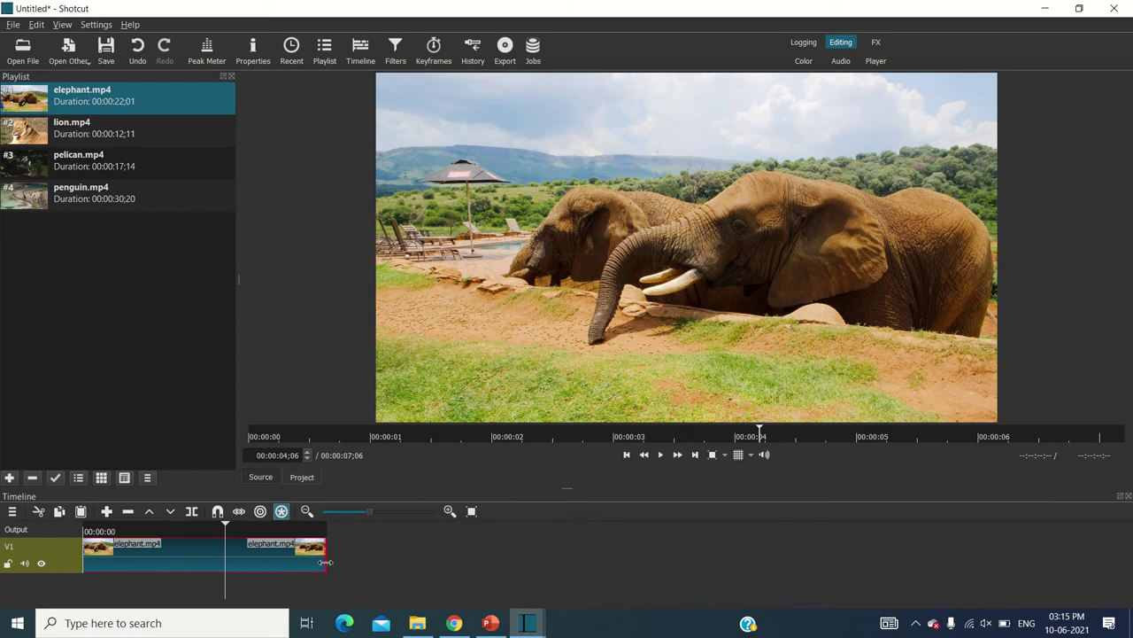
pyautogui.moveTo(325, 562); pyautogui.dragTo(255, 546)
pyautogui.click(288, 564)
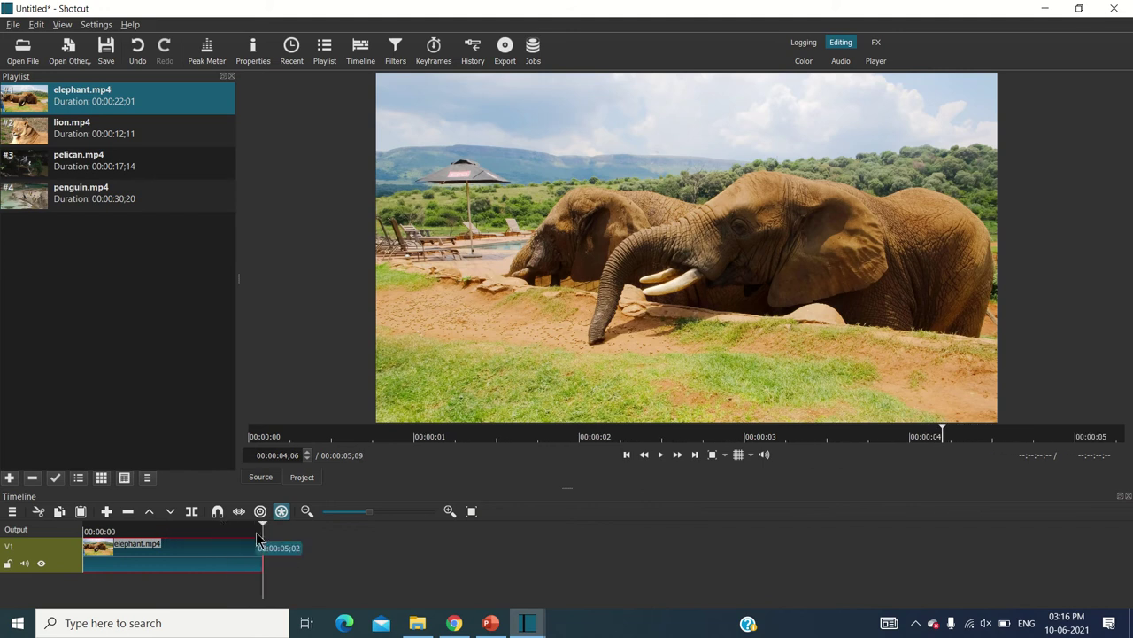
pyautogui.scroll(5, 270, 557)
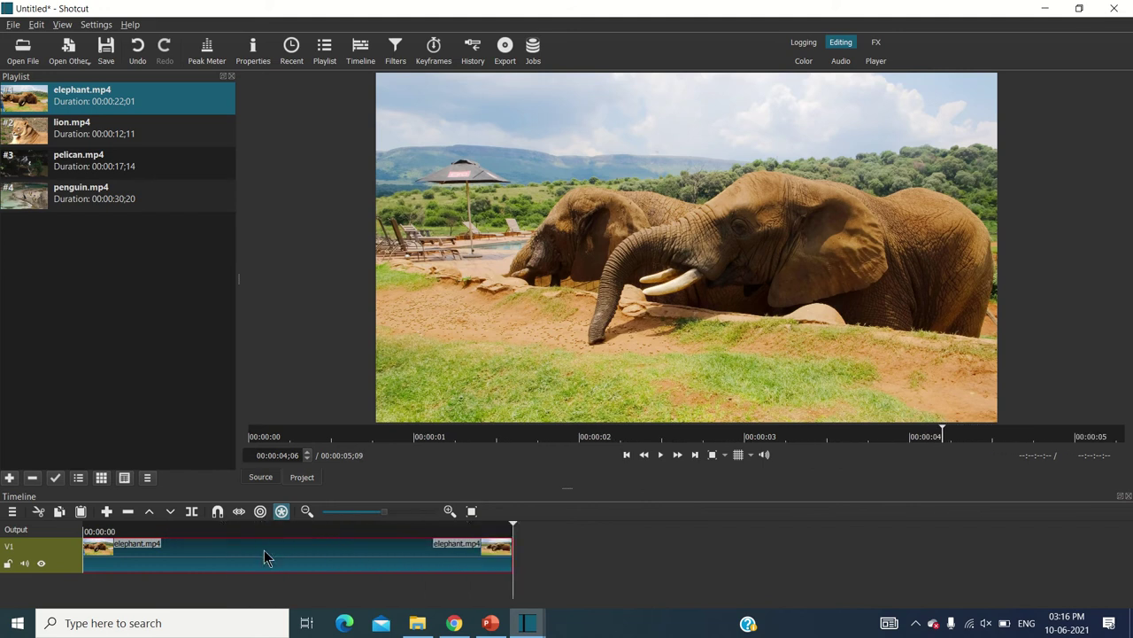
pyautogui.scroll(3, 263, 556)
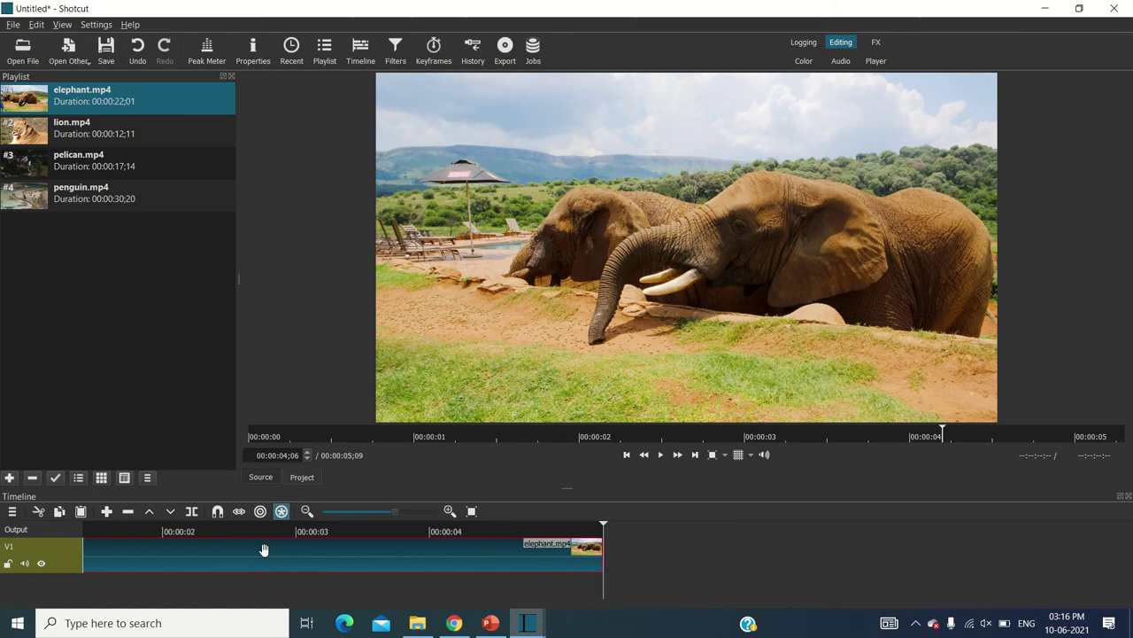
pyautogui.scroll(2, 264, 549)
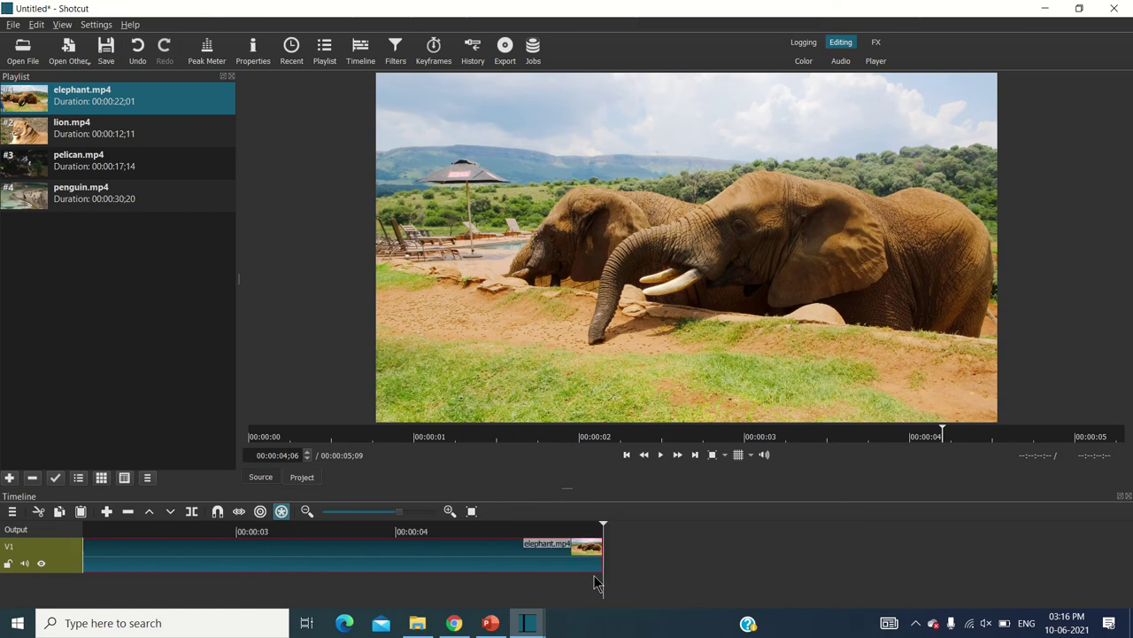
pyautogui.moveTo(602, 568); pyautogui.dragTo(614, 577)
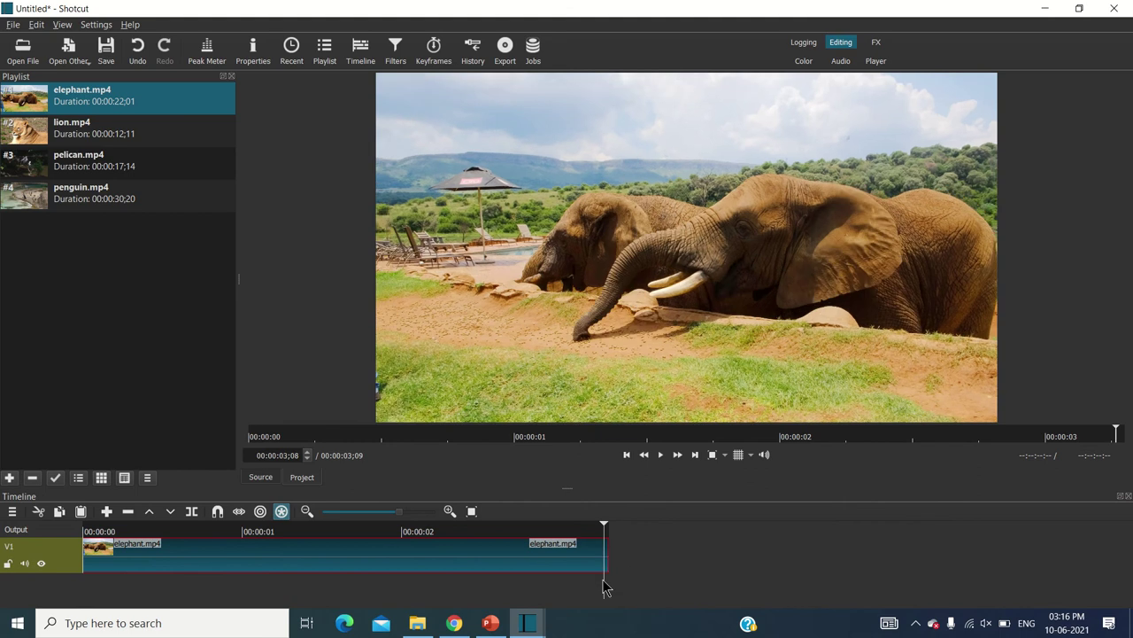
pyautogui.hotkey('ctrl', 'z')
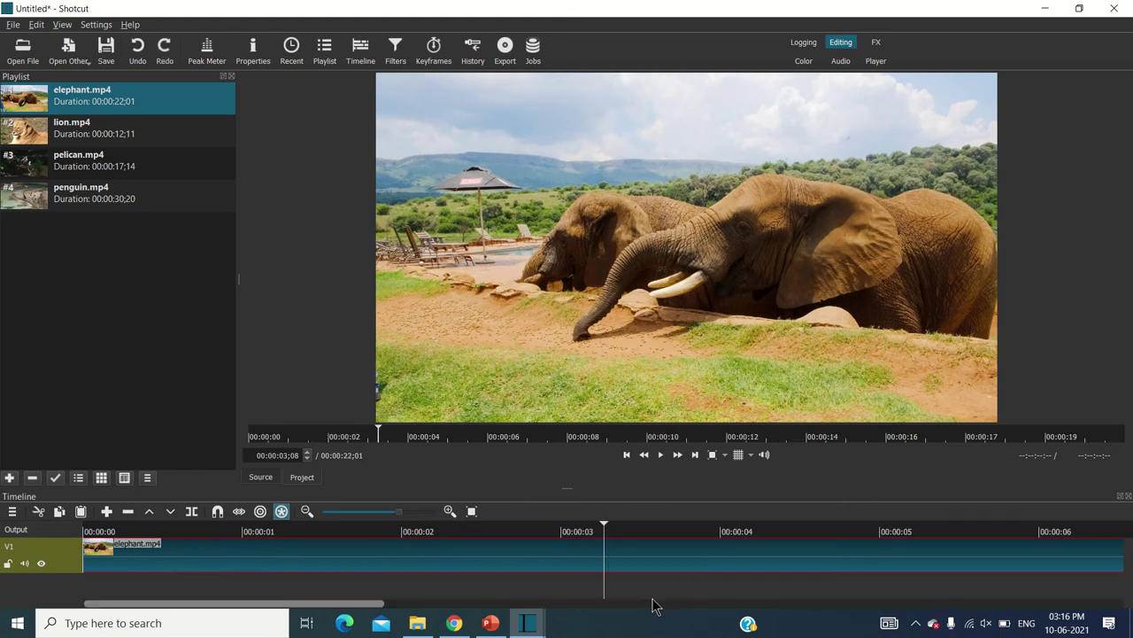
pyautogui.hotkey('ctrl', 'y')
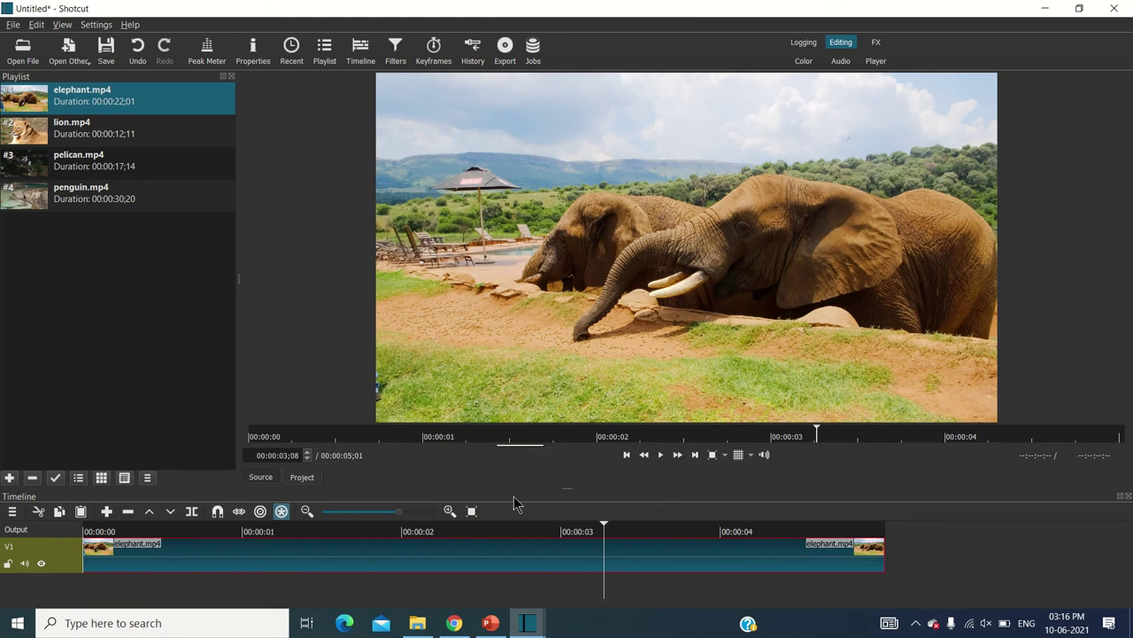
# Add a new video track V2 above the elephant track.
pyautogui.click(557, 591)
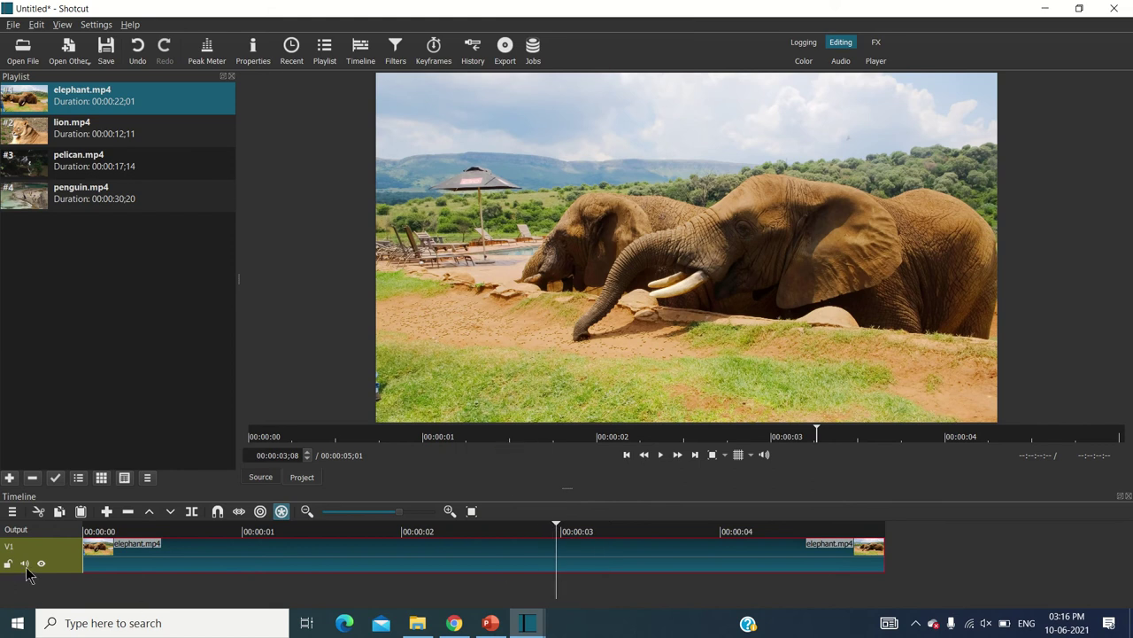
pyautogui.rightClick(33, 589)
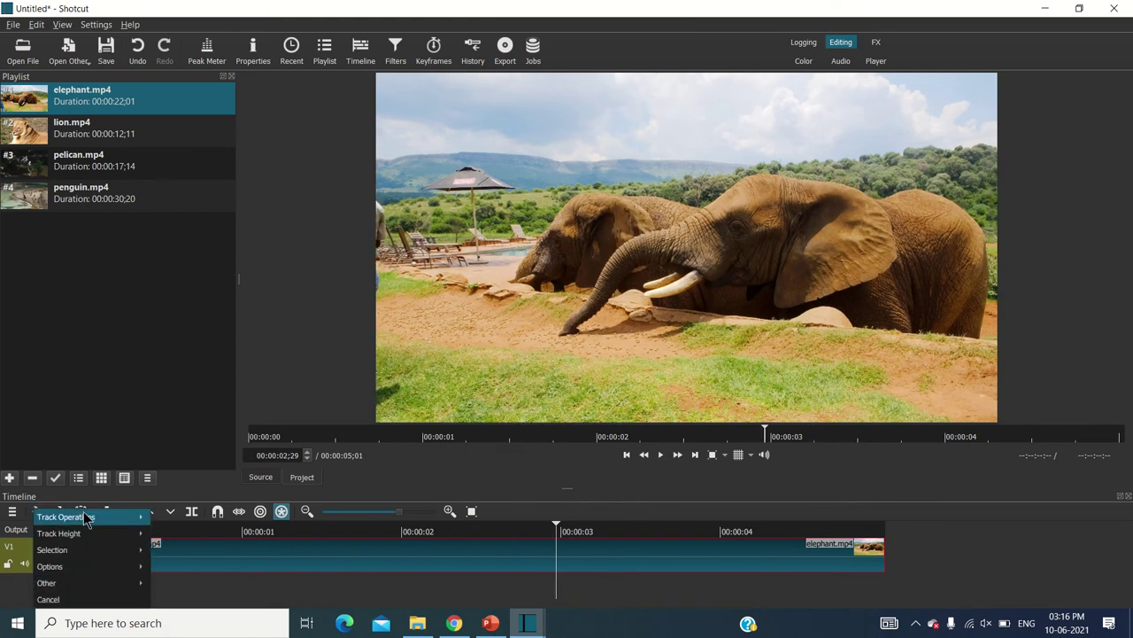
pyautogui.moveTo(87, 518)
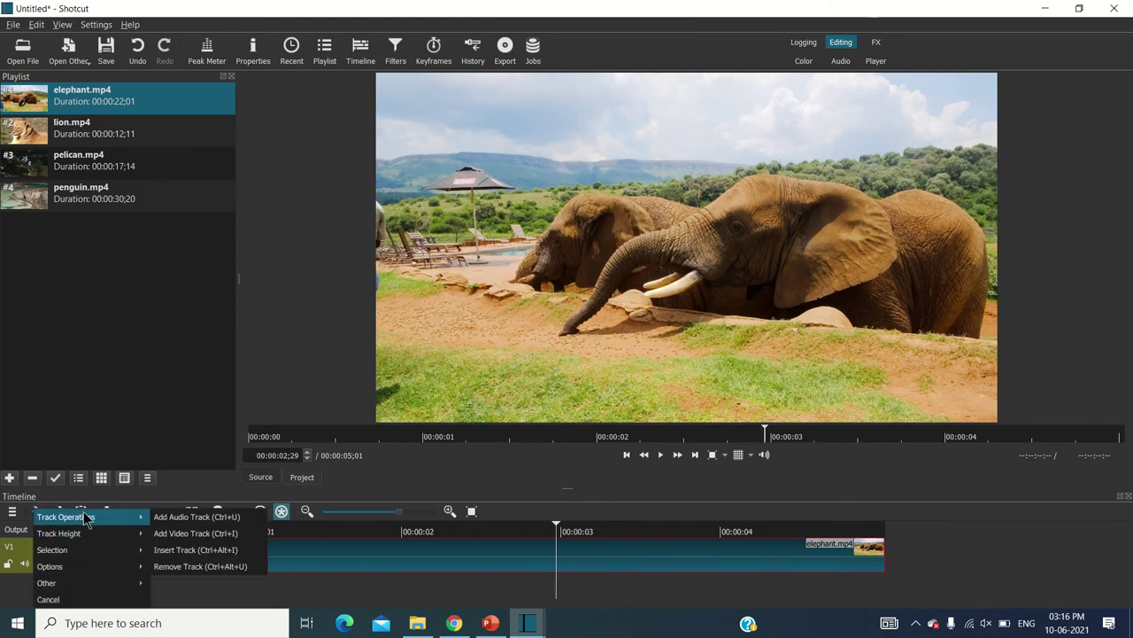
pyautogui.click(187, 535)
# Place lion.mp4 at 0 on V2 and trim its end to match the 5-second elephant clip.
pyautogui.moveTo(84, 128); pyautogui.dragTo(181, 539)
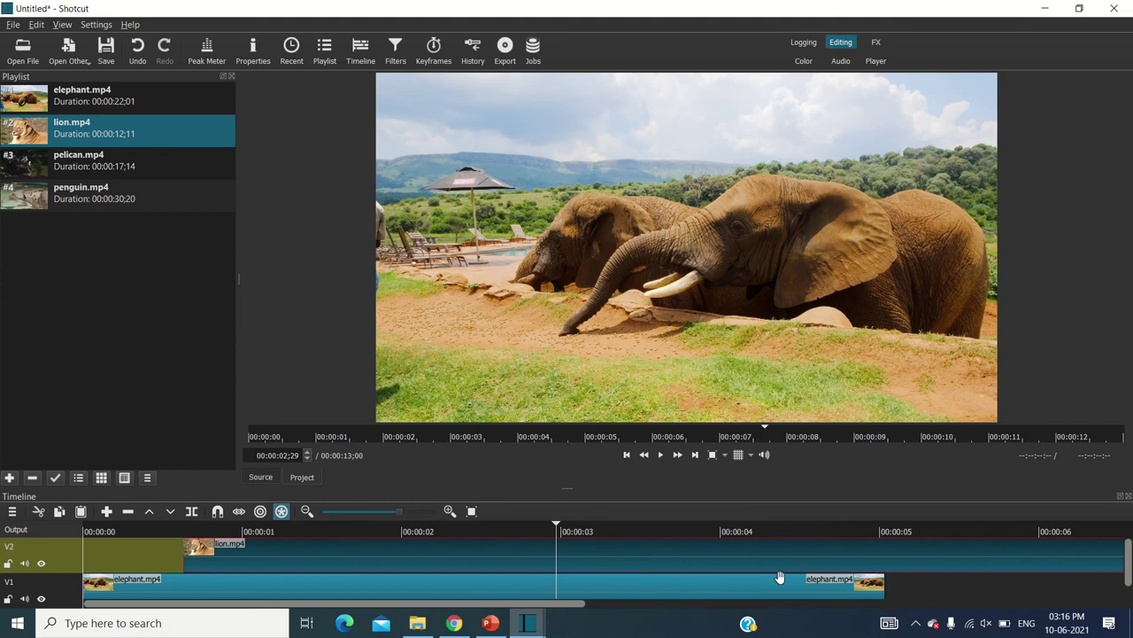
pyautogui.scroll(-5, 719, 540)
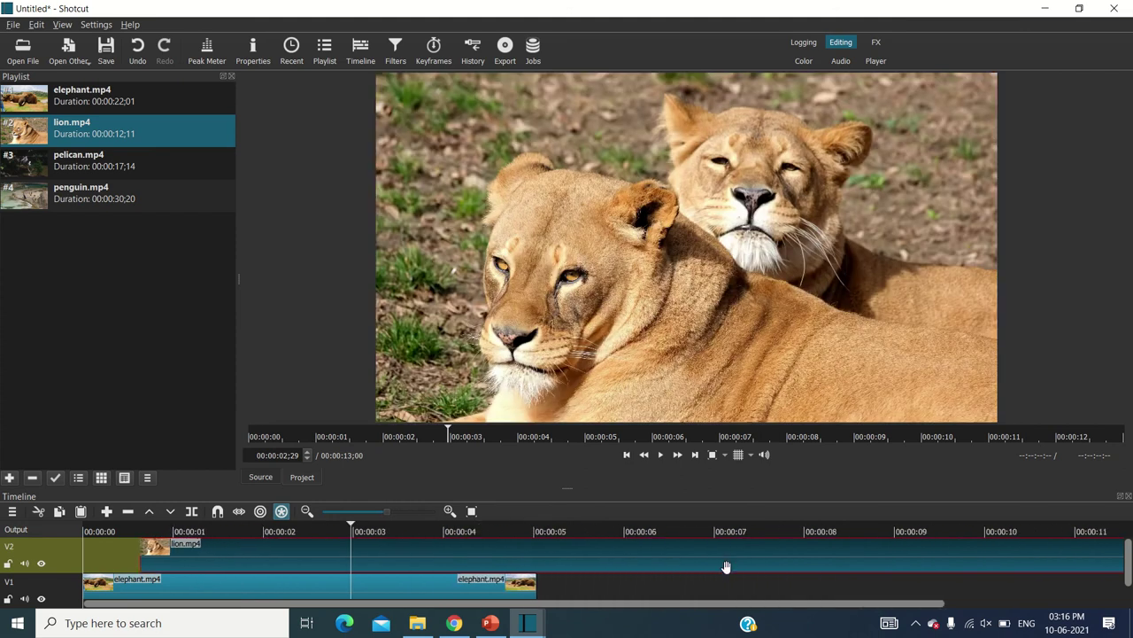
pyautogui.scroll(-2, 728, 571)
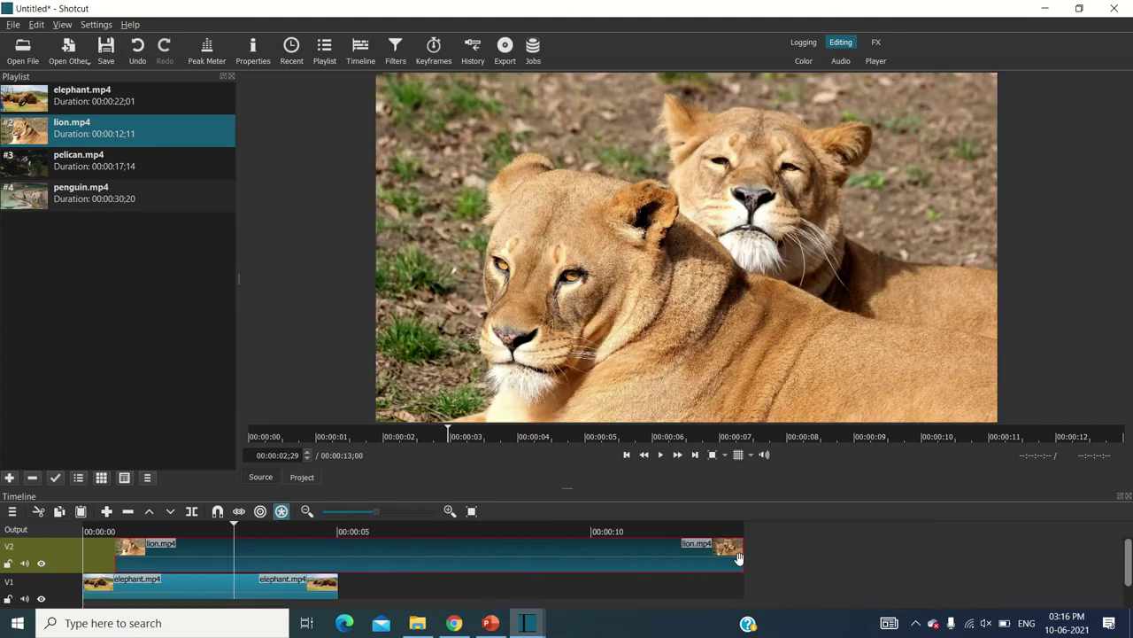
pyautogui.moveTo(516, 564); pyautogui.dragTo(485, 565)
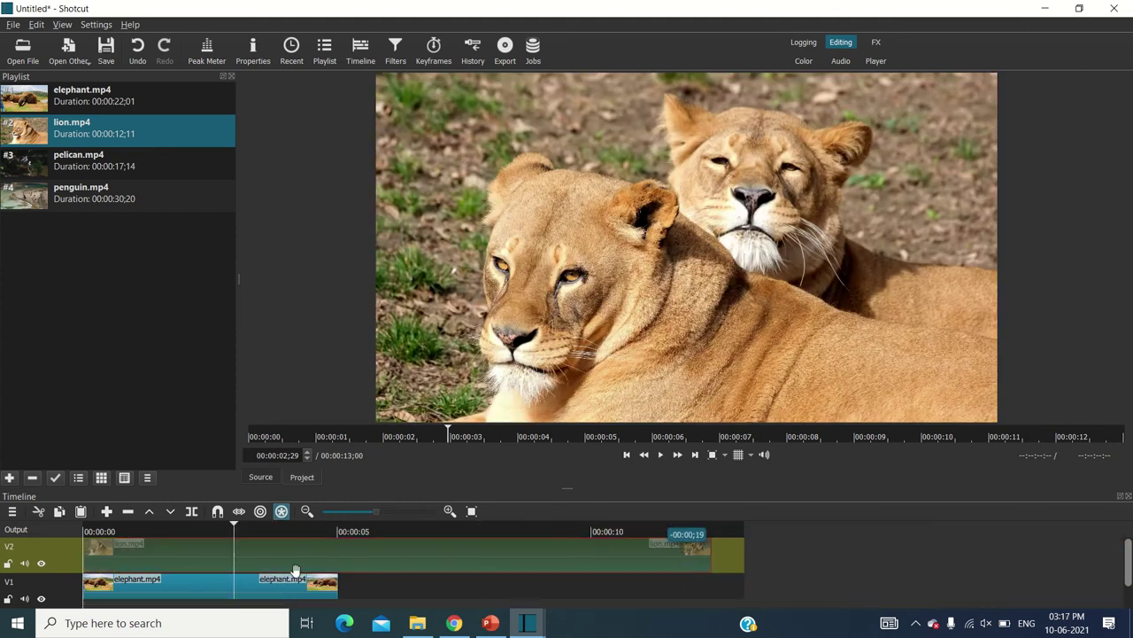
pyautogui.moveTo(295, 569); pyautogui.dragTo(336, 571)
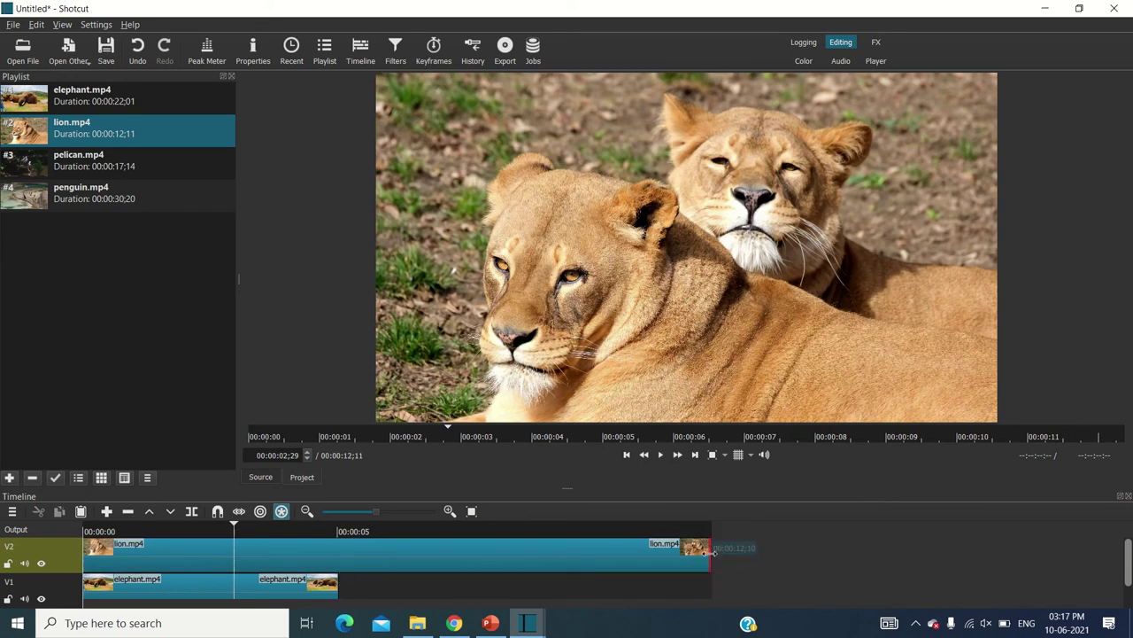
pyautogui.moveTo(711, 552); pyautogui.dragTo(329, 556)
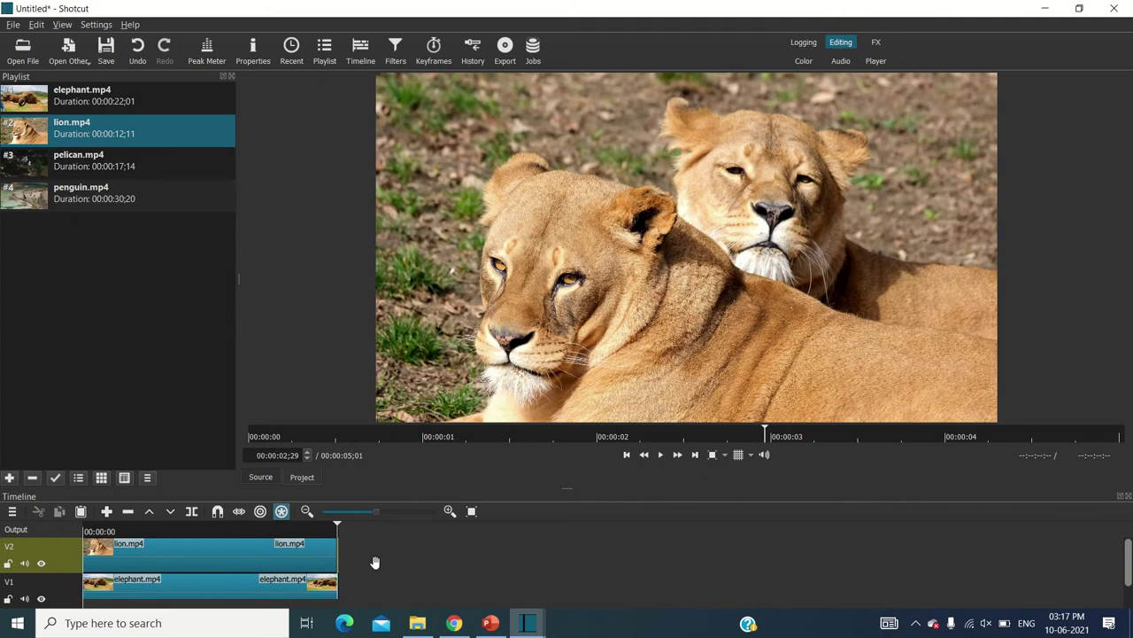
pyautogui.click(333, 567)
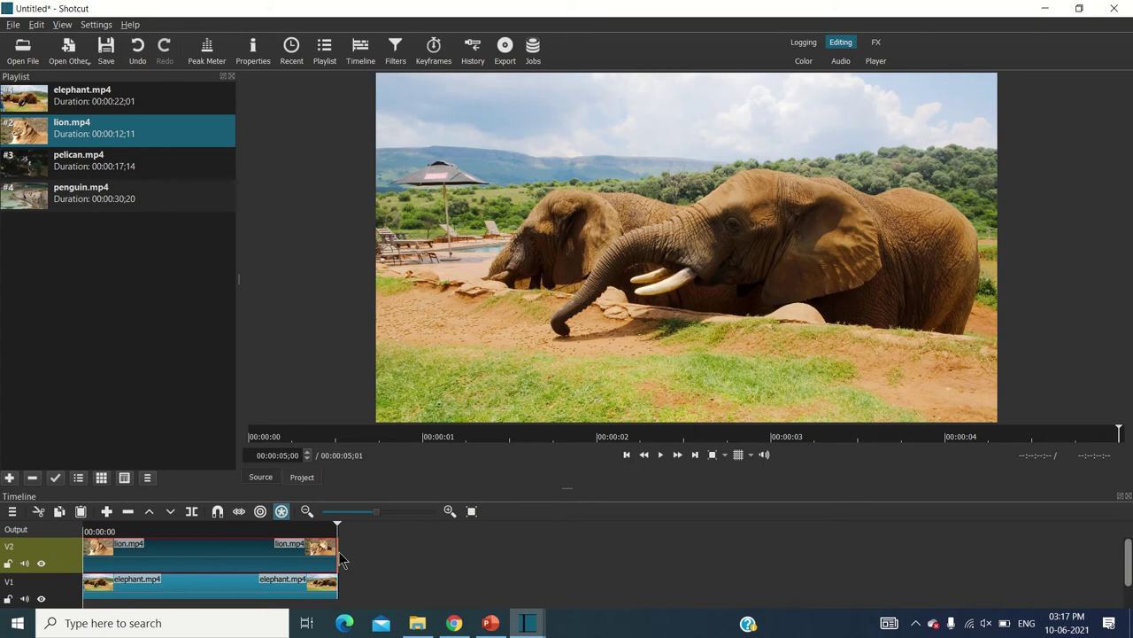
# Add a V3 video track and put pelican.mp4 at its start, trimmed to about five seconds.
pyautogui.rightClick(62, 567)
pyautogui.moveTo(102, 517)
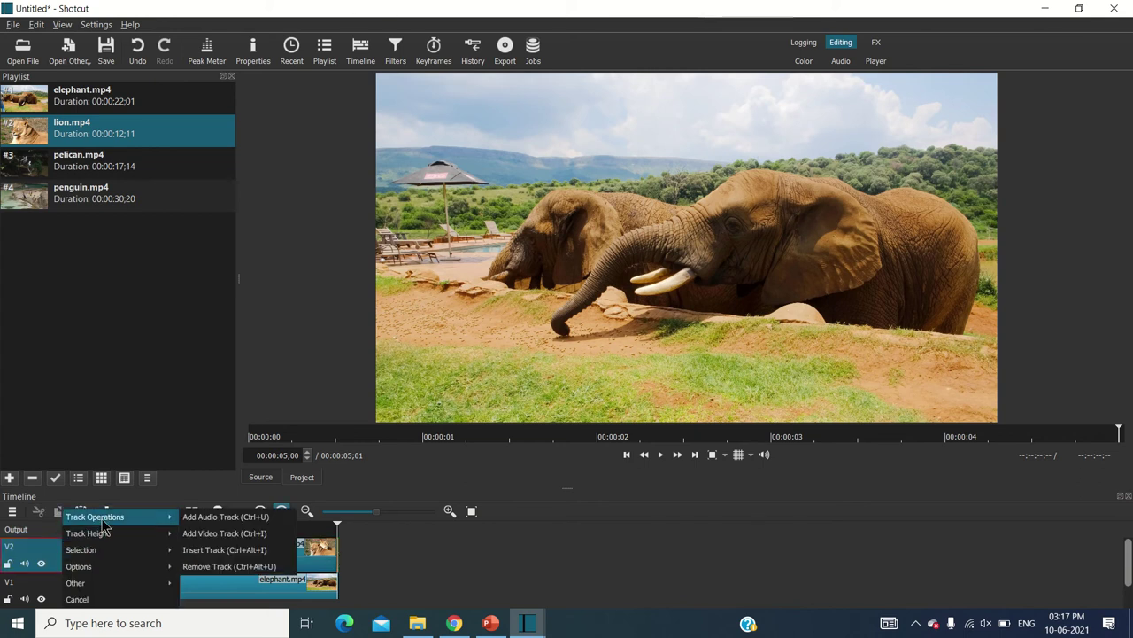
pyautogui.click(217, 533)
pyautogui.moveTo(104, 167); pyautogui.dragTo(158, 549)
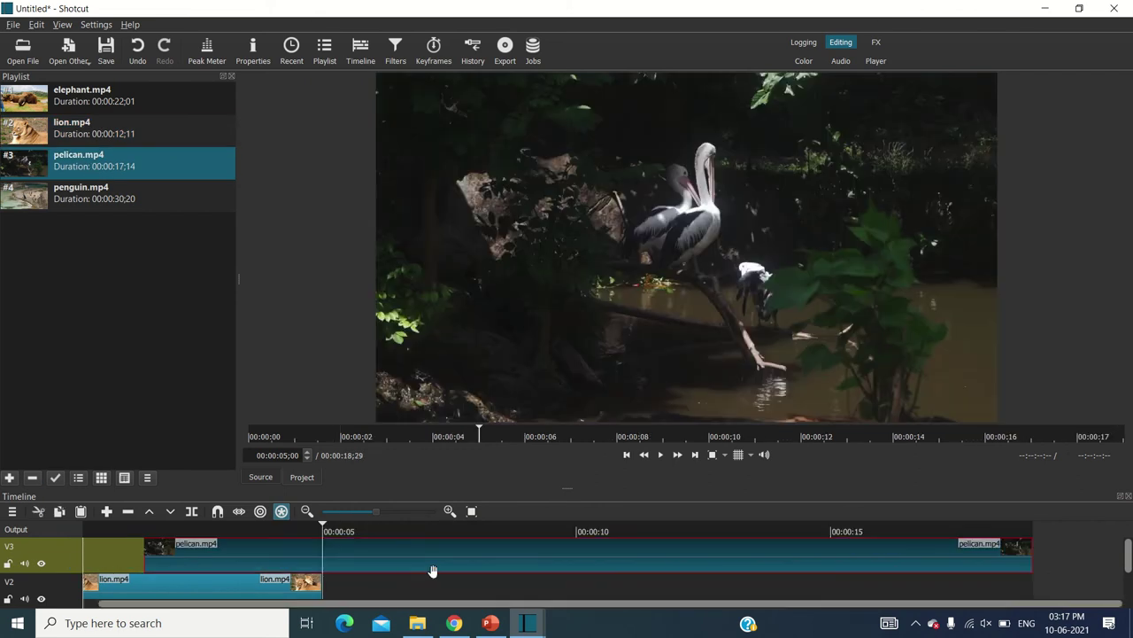
pyautogui.moveTo(1130, 563)
pyautogui.mouseDown()
pyautogui.moveTo(1129, 584)
pyautogui.moveTo(1130, 549)
pyautogui.mouseUp()
pyautogui.moveTo(737, 555); pyautogui.dragTo(673, 551)
pyautogui.moveTo(984, 555); pyautogui.dragTo(321, 593)
# Add a V4 video track and put penguin.mp4 at 00:00:00, trimmed to about five seconds.
pyautogui.rightClick(38, 553)
pyautogui.moveTo(72, 518)
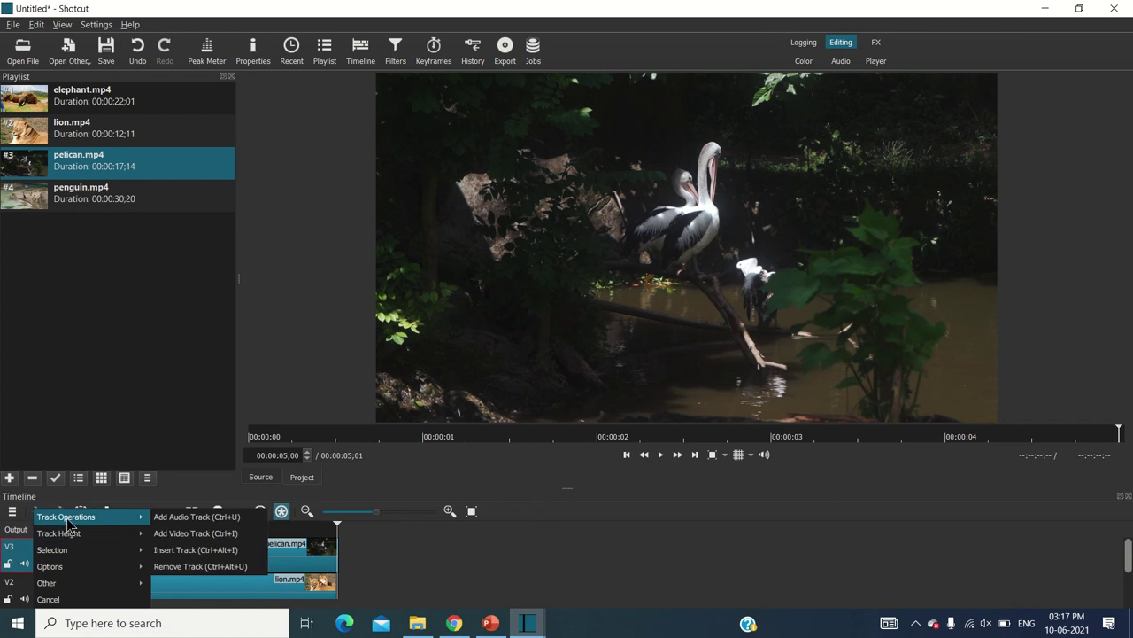
pyautogui.click(189, 533)
pyautogui.moveTo(118, 197); pyautogui.dragTo(205, 537)
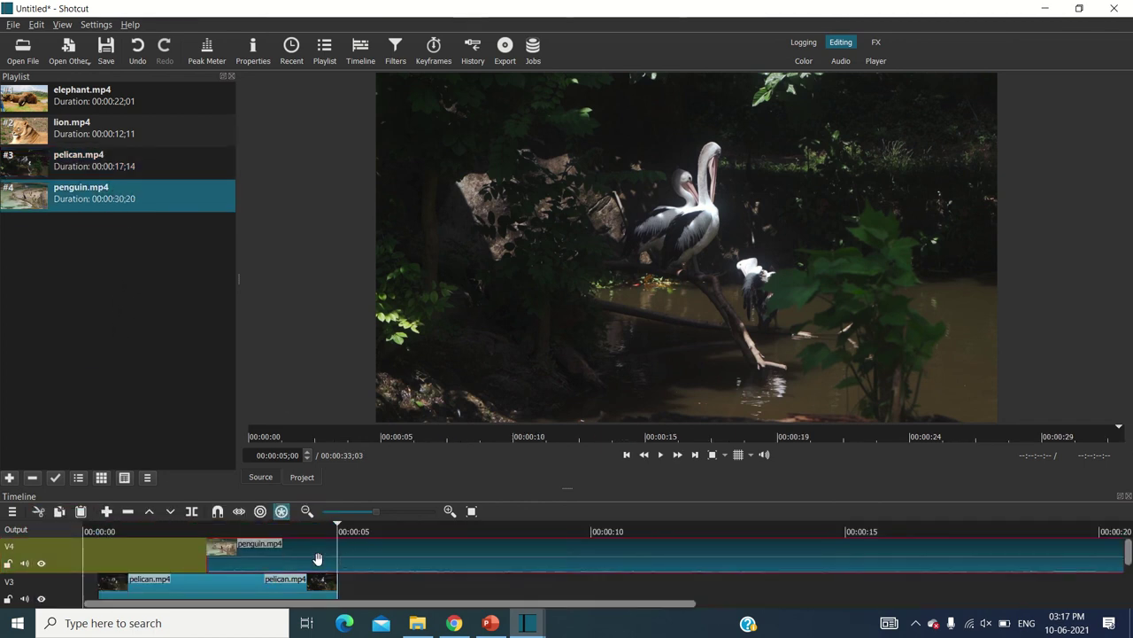
pyautogui.moveTo(274, 556); pyautogui.dragTo(151, 551)
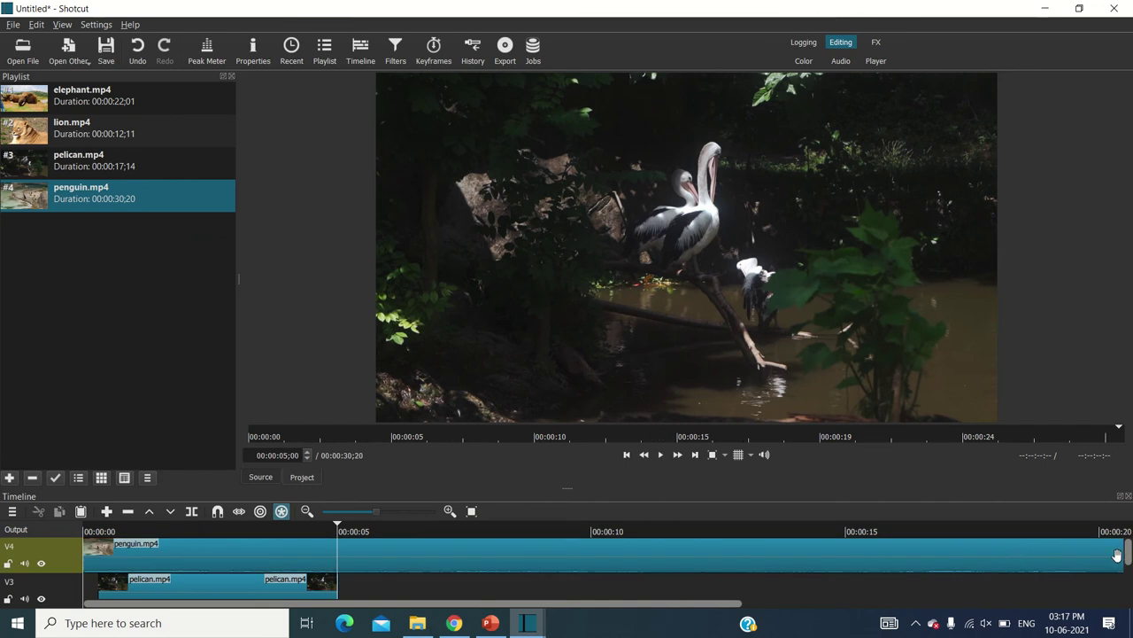
pyautogui.moveTo(698, 606); pyautogui.dragTo(1065, 604)
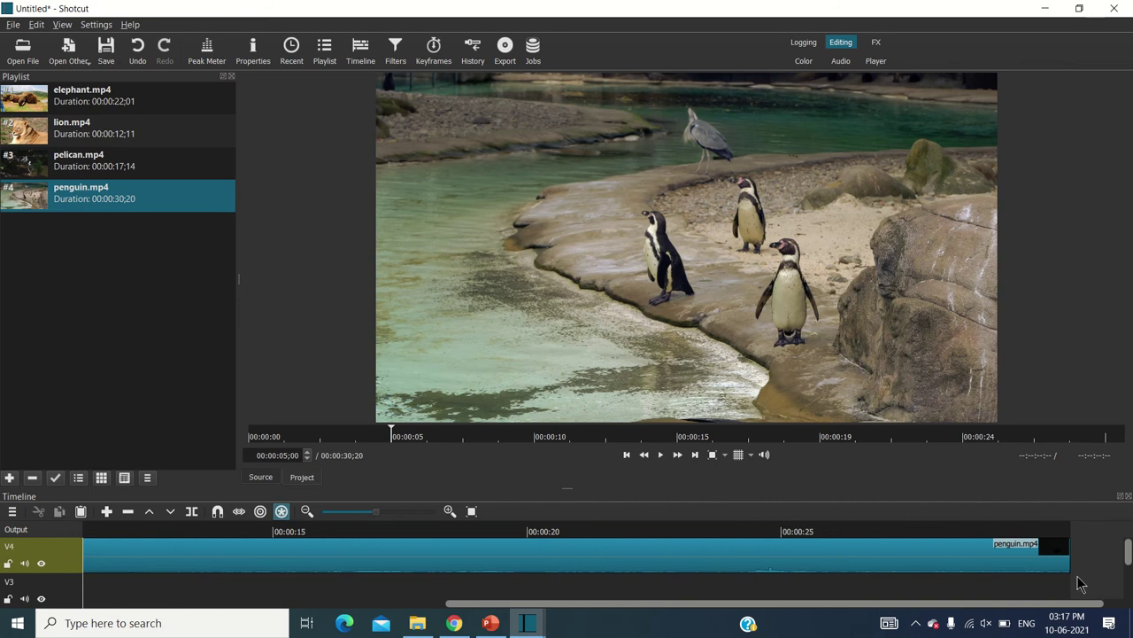
pyautogui.moveTo(1070, 559); pyautogui.dragTo(337, 545)
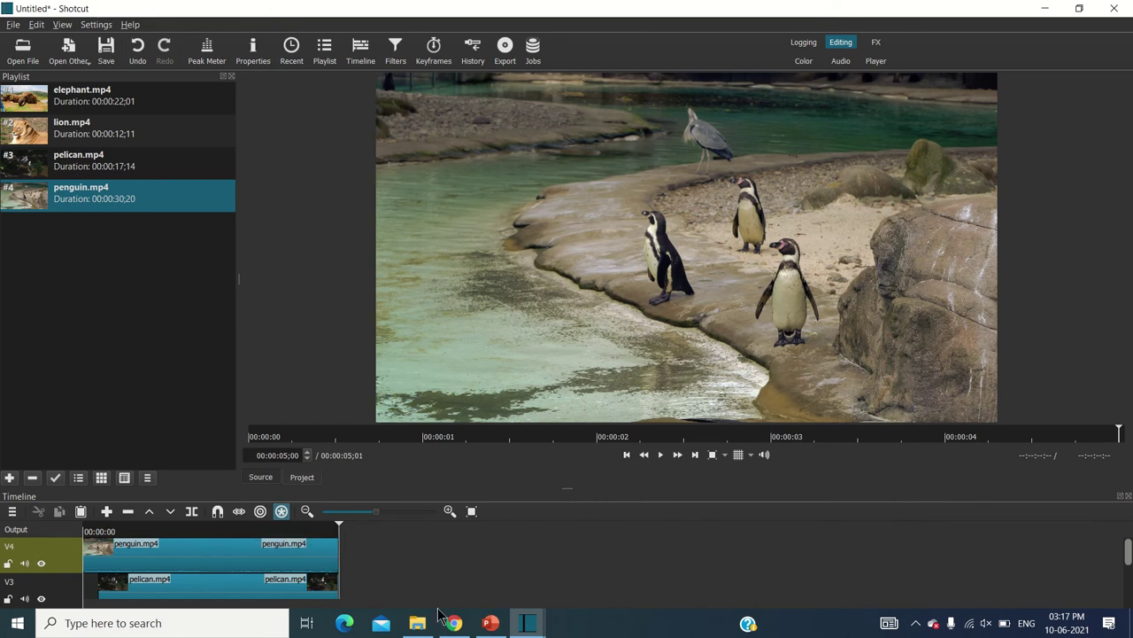
# Give the penguin clip a Size, Position & Rotate filter at 53.6% zoom, positioned at 3, 0.
pyautogui.click(259, 552)
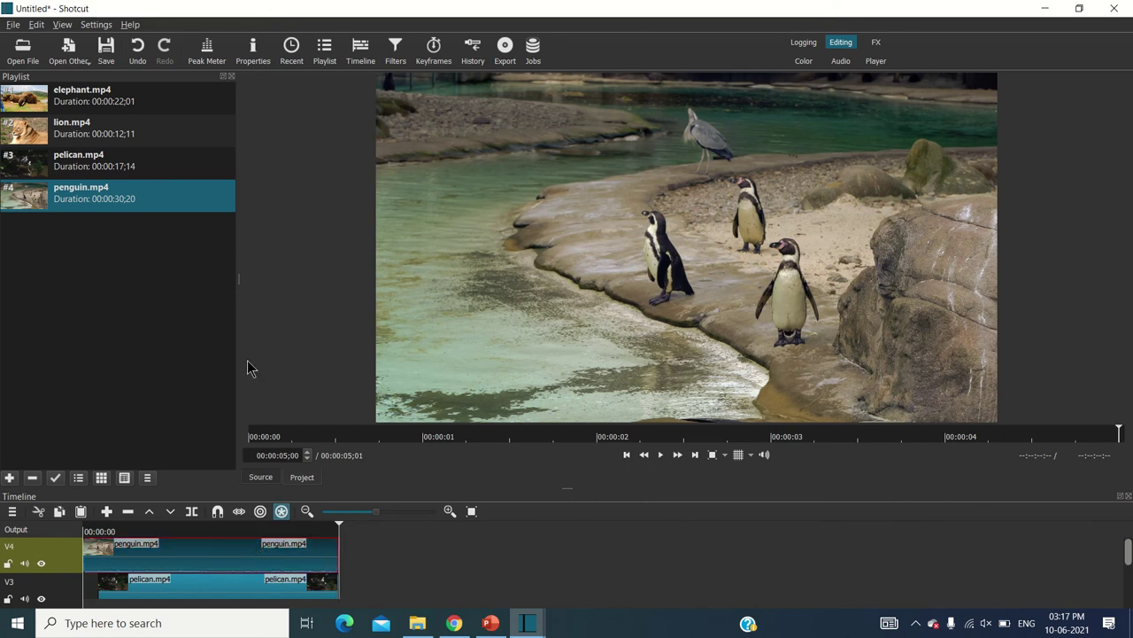
pyautogui.click(392, 57)
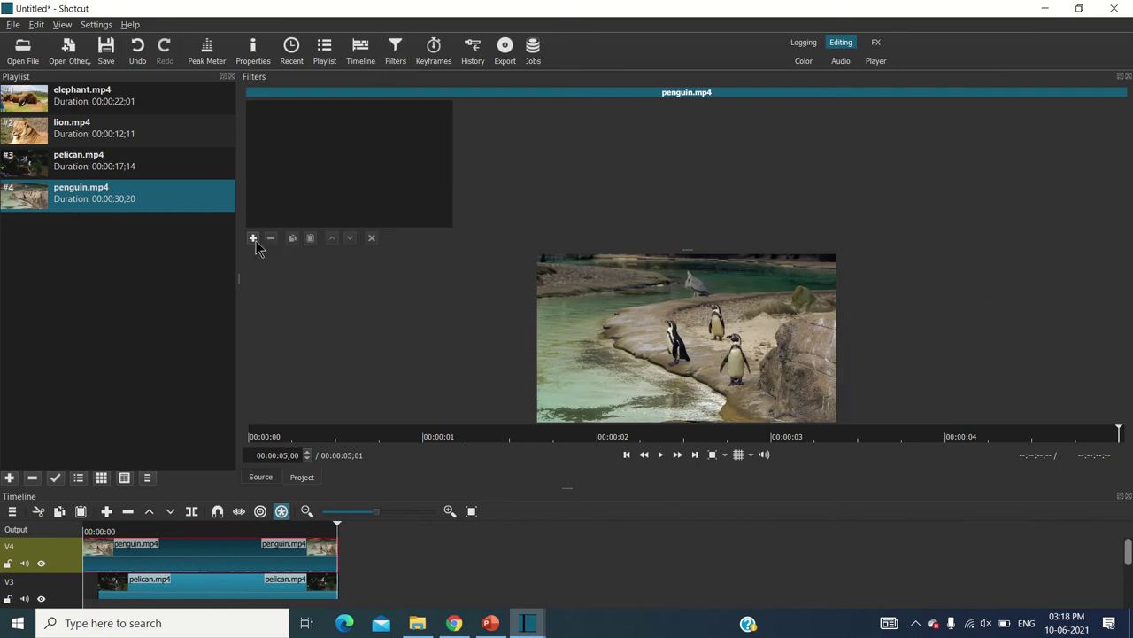
pyautogui.click(253, 238)
pyautogui.scroll(-2, 301, 191)
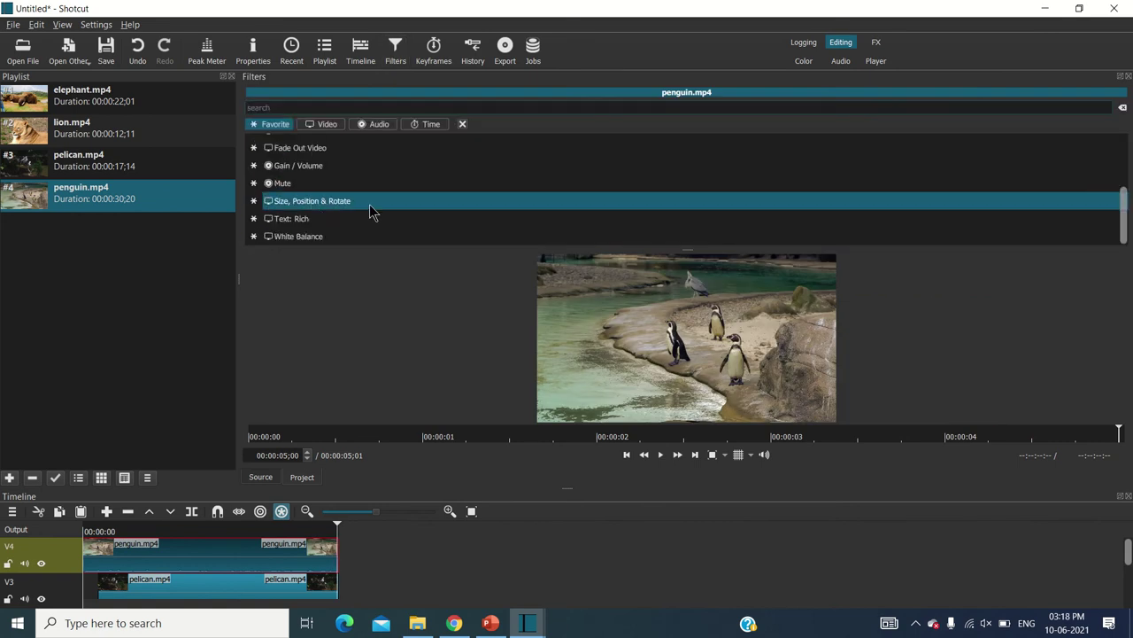
pyautogui.click(322, 200)
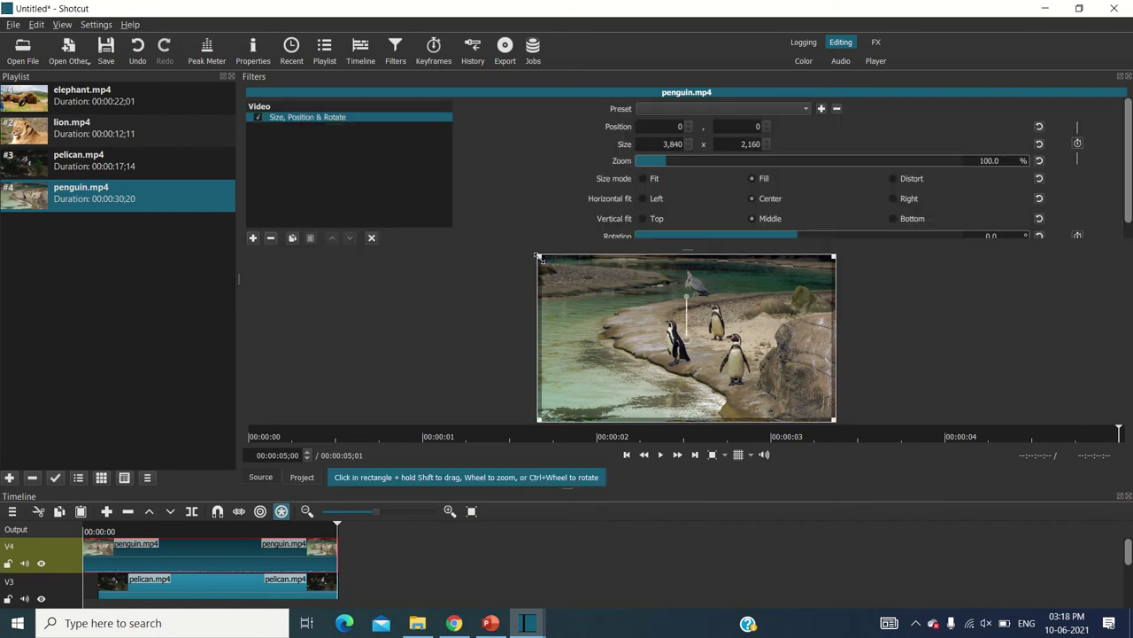
pyautogui.moveTo(558, 266); pyautogui.dragTo(634, 297)
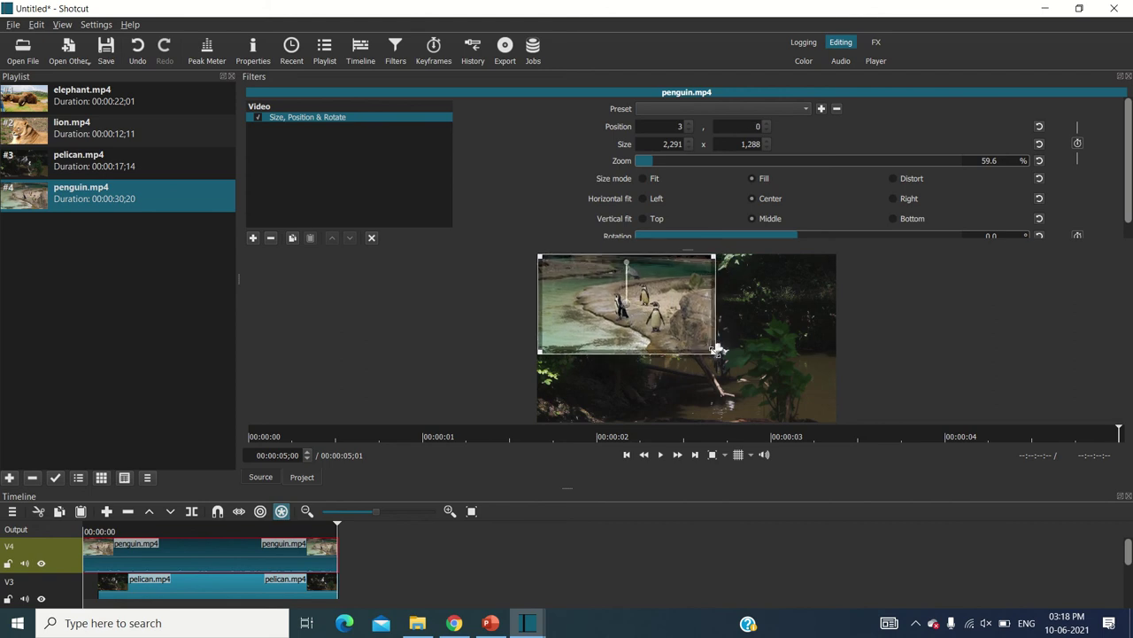
pyautogui.moveTo(687, 354); pyautogui.dragTo(670, 345)
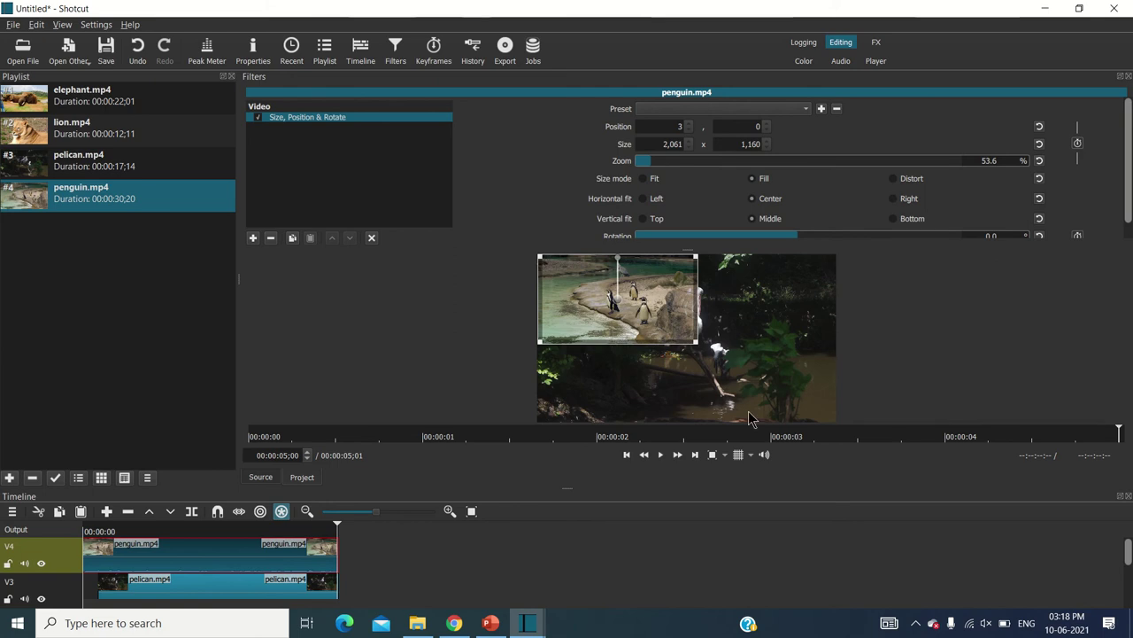
pyautogui.click(662, 456)
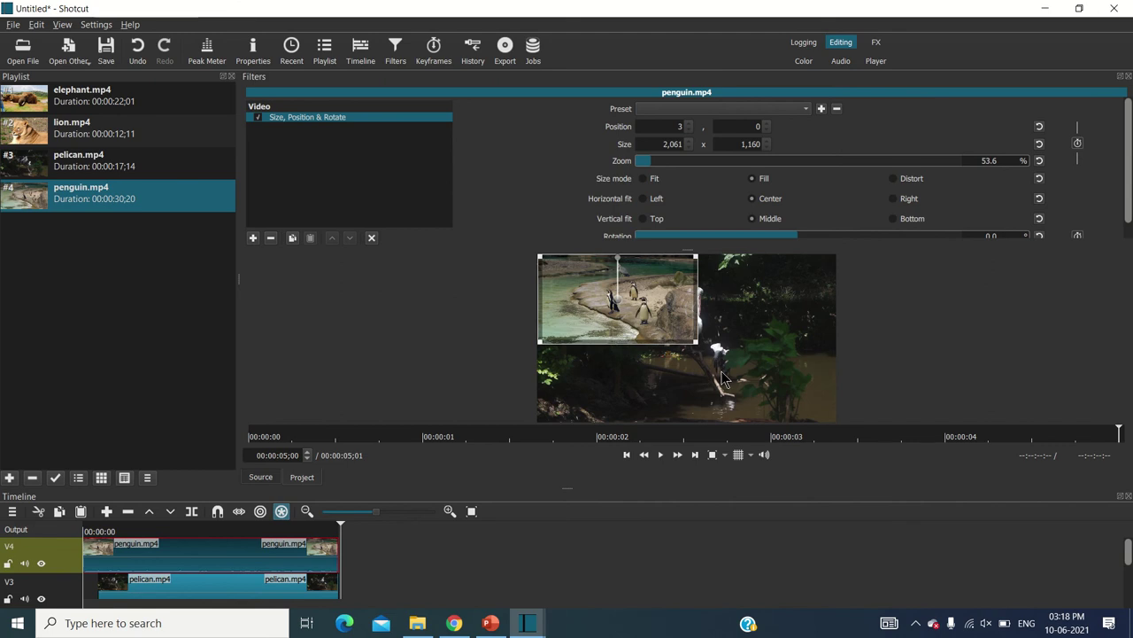
pyautogui.click(662, 457)
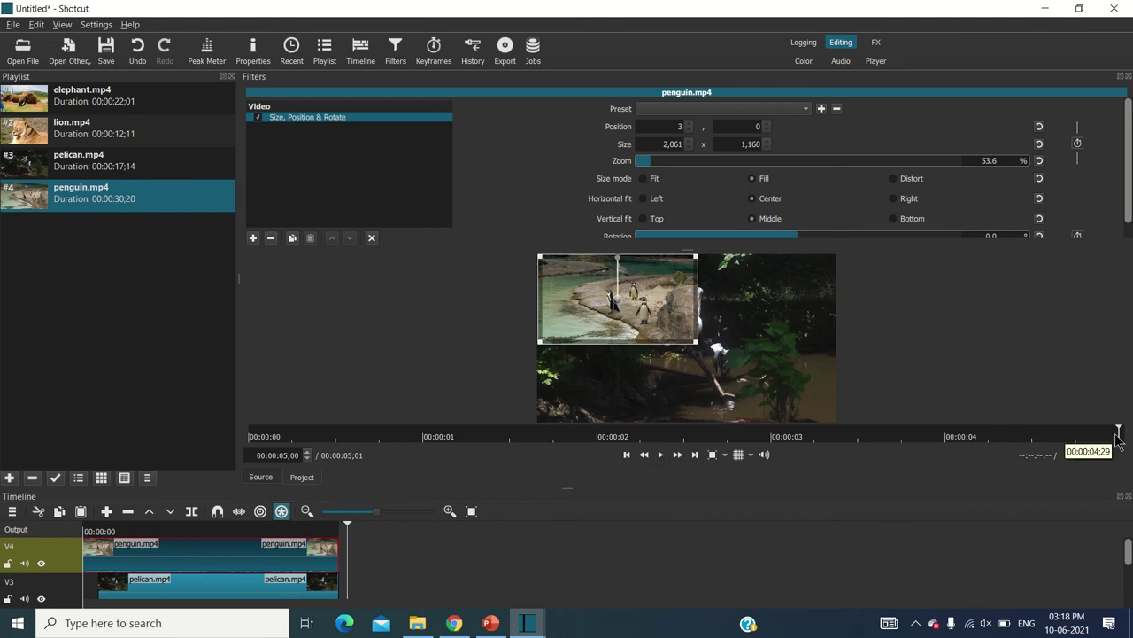
pyautogui.moveTo(1089, 436); pyautogui.dragTo(781, 438)
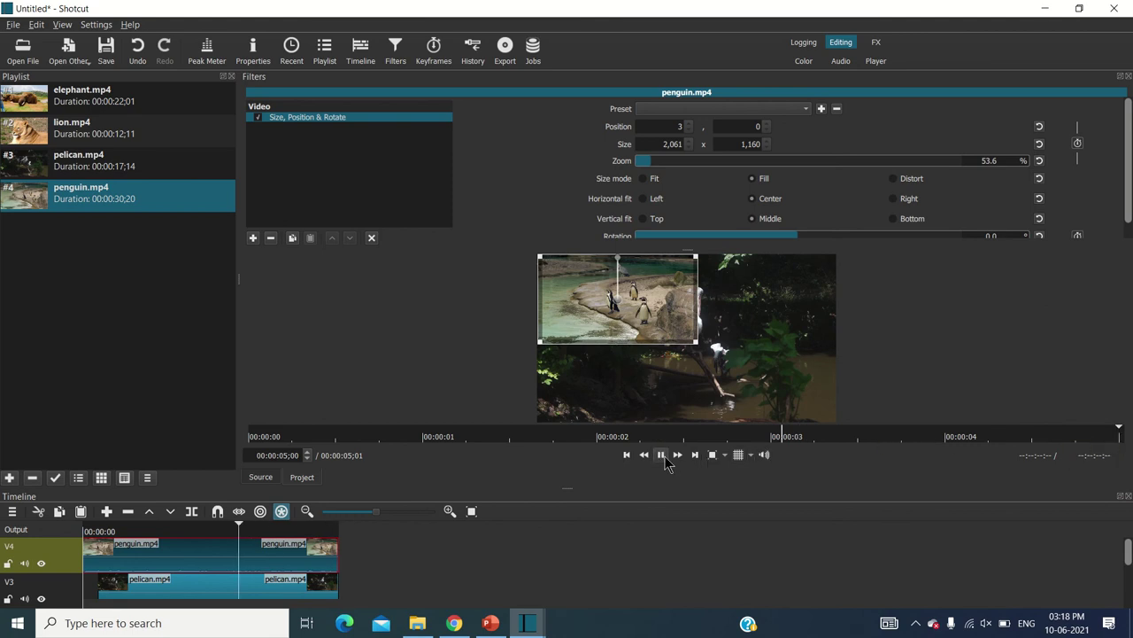
pyautogui.click(665, 456)
# Give the pelican clip a Size, Position & Rotate filter at 53.6% zoom, placed at 1,854, 8.
pyautogui.click(207, 587)
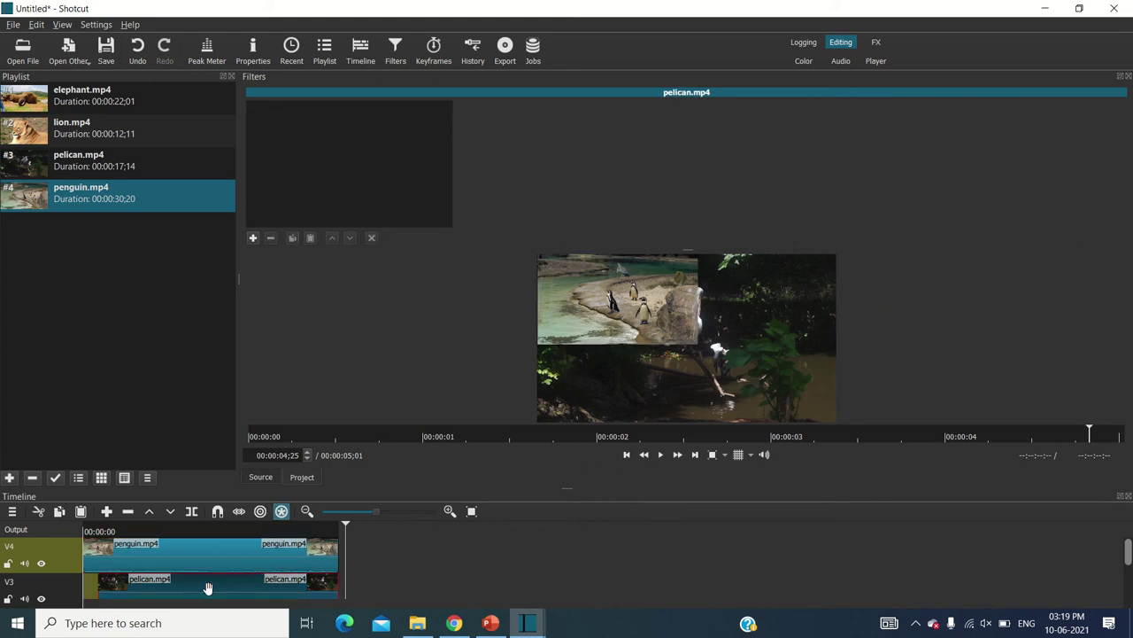
pyautogui.click(253, 238)
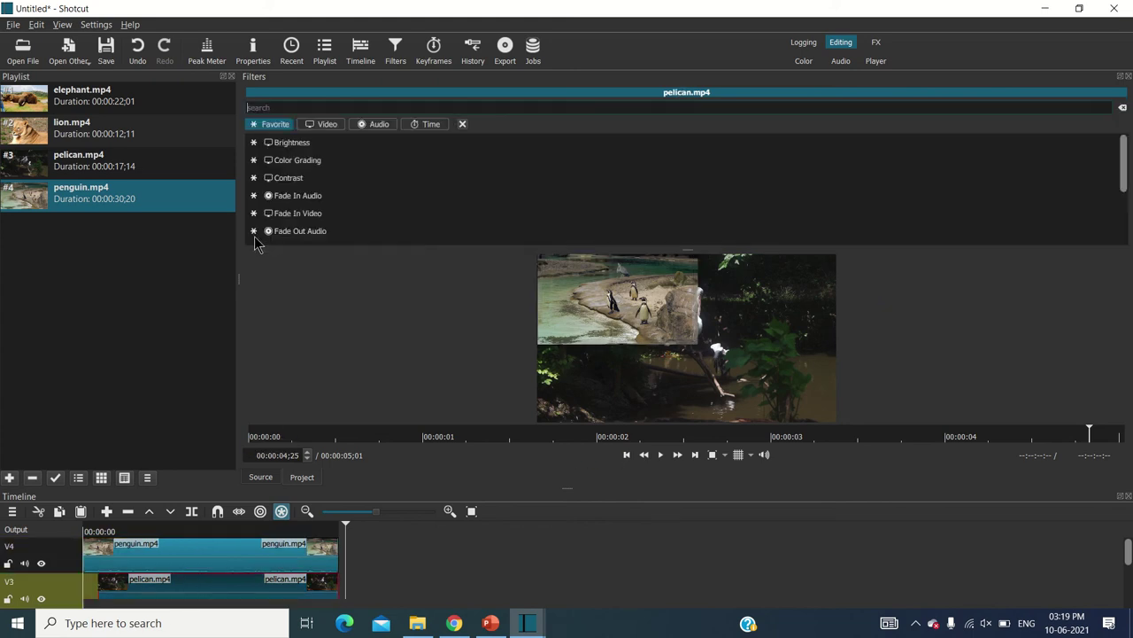
pyautogui.scroll(-2, 299, 225)
pyautogui.scroll(-1, 301, 227)
pyautogui.click(304, 226)
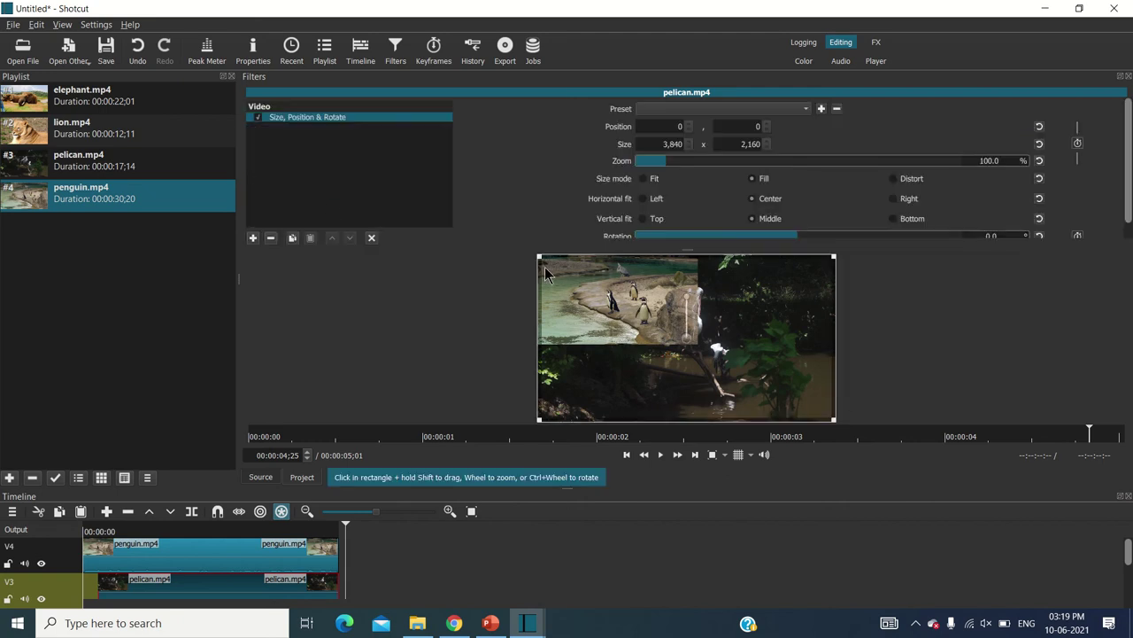
pyautogui.moveTo(538, 254); pyautogui.dragTo(775, 307)
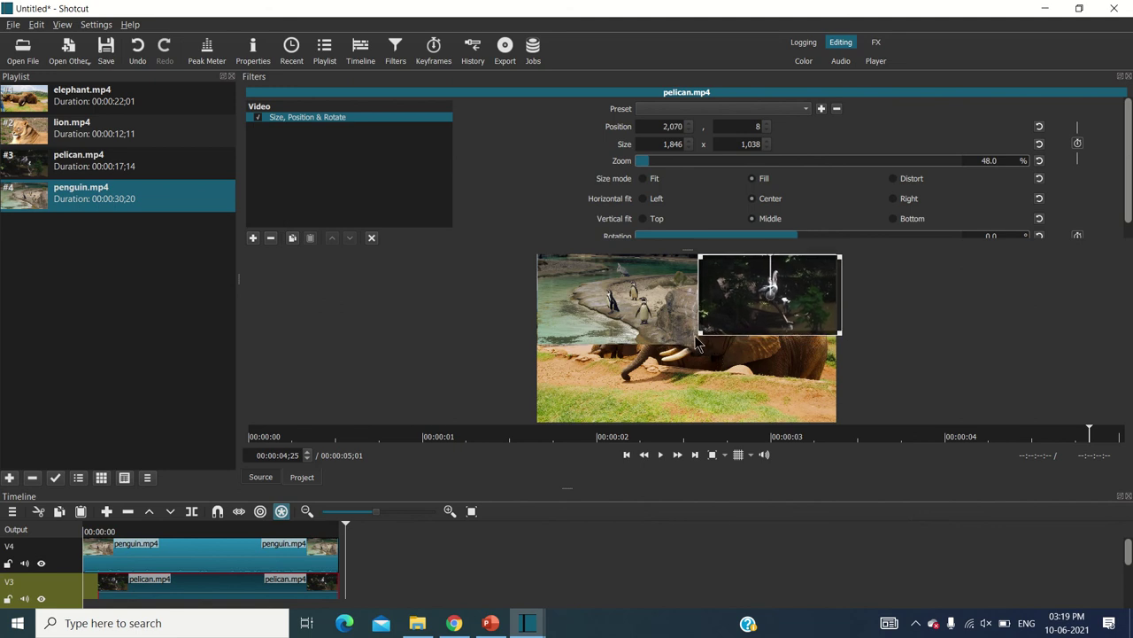
pyautogui.moveTo(698, 335); pyautogui.dragTo(693, 353)
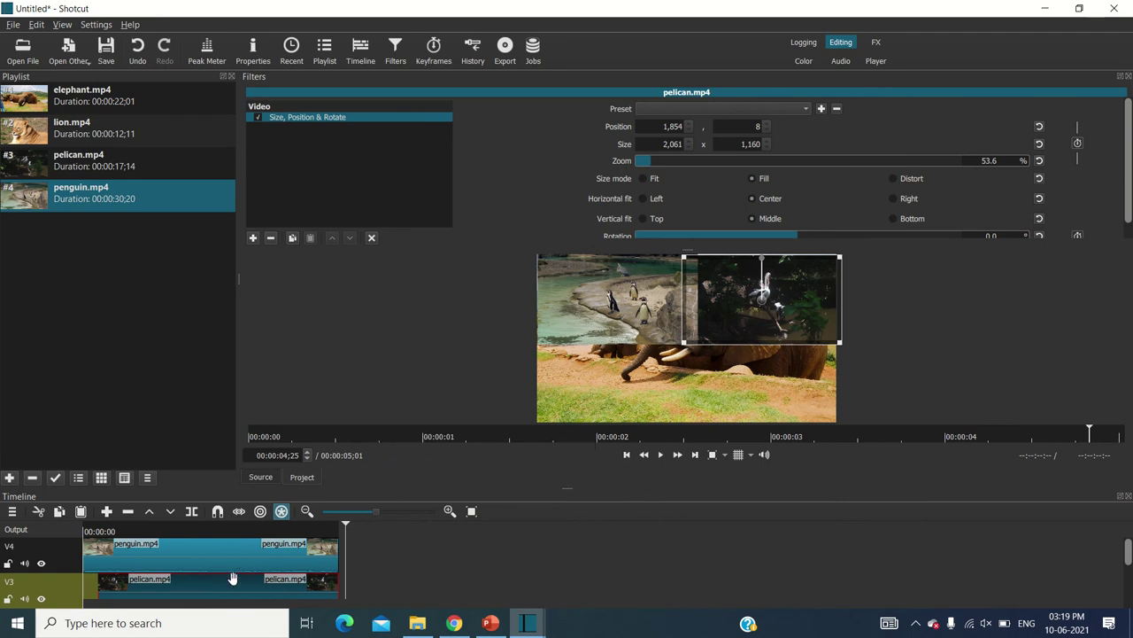
pyautogui.moveTo(1125, 553); pyautogui.dragTo(1122, 586)
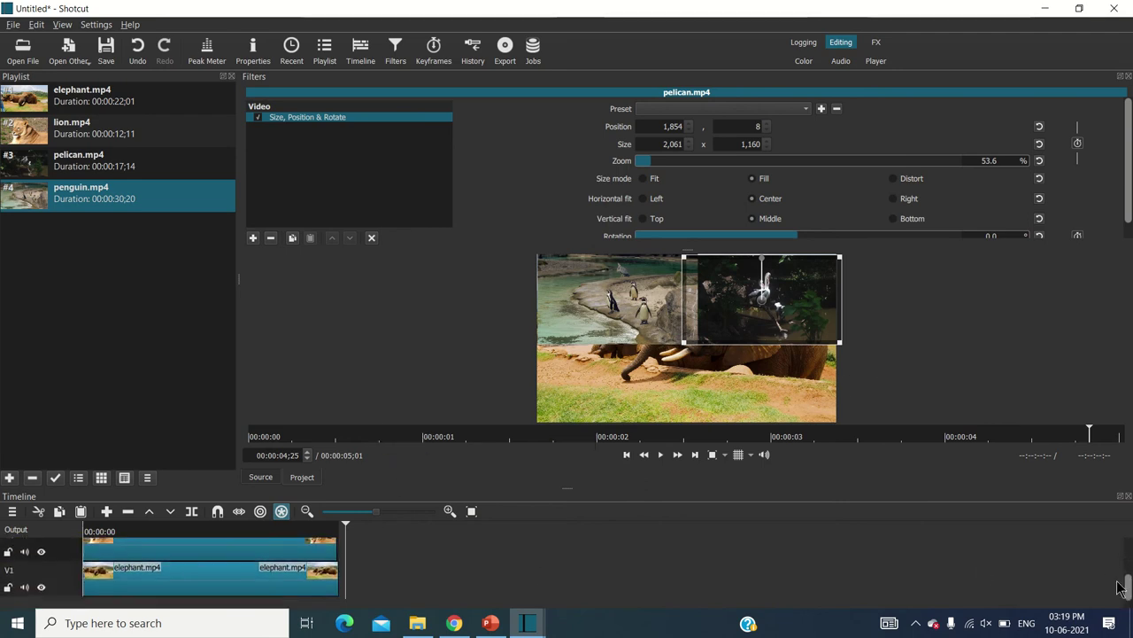
# Select the lion clip on V2 and bring up the list of filters to add.
pyautogui.click(313, 553)
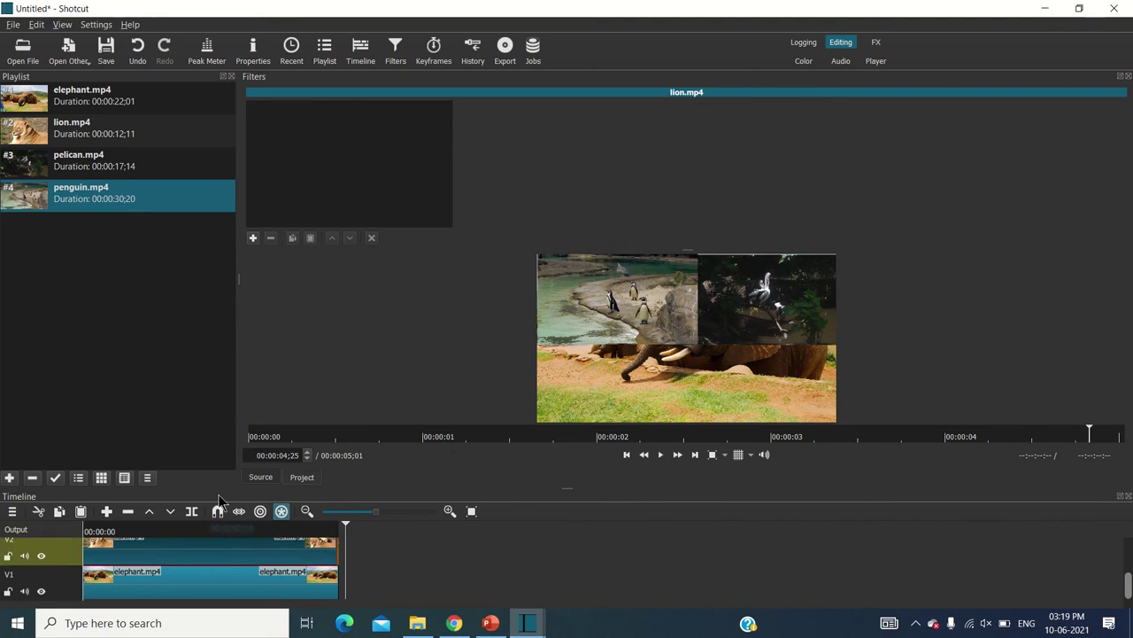
pyautogui.click(252, 237)
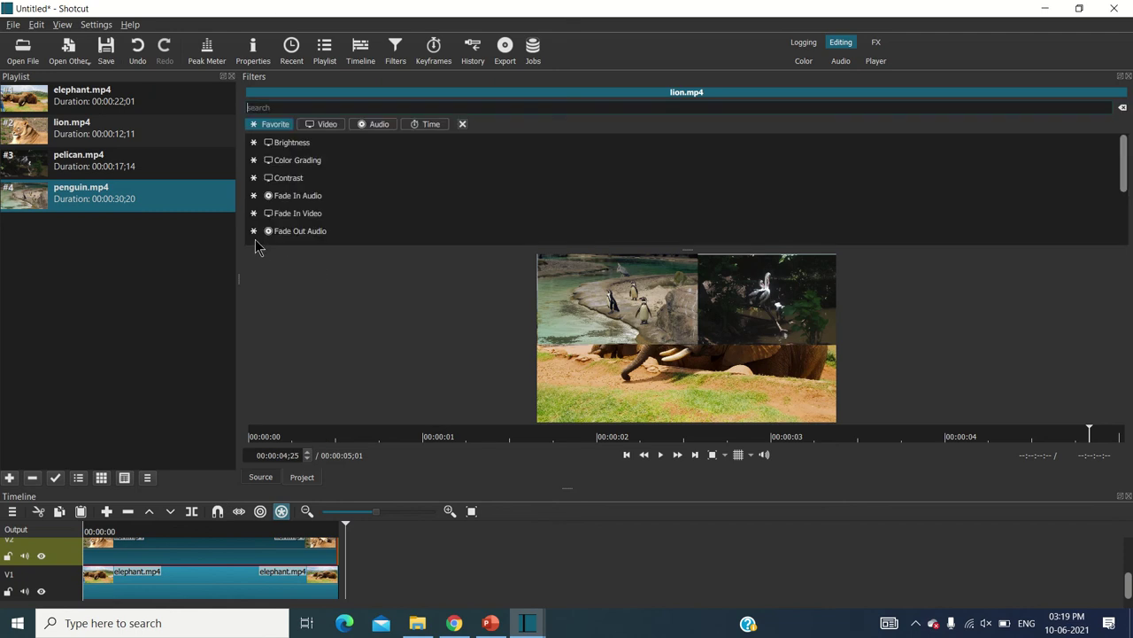
pyautogui.scroll(-2, 291, 179)
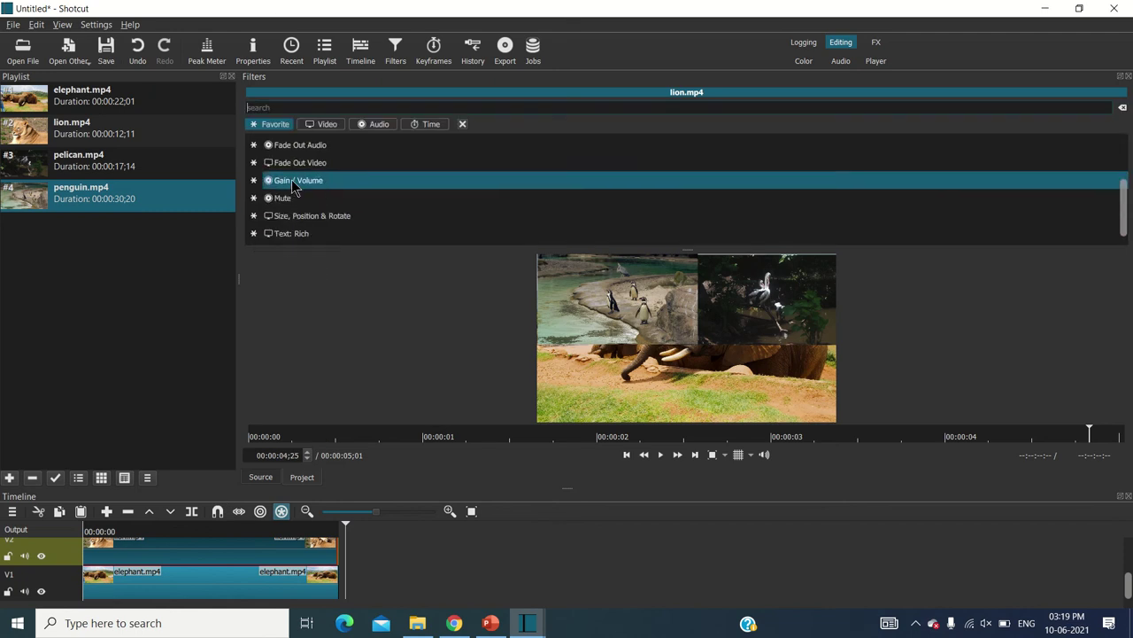
# Give the elephant clip a Size, Position & Rotate filter at 51.2% zoom in the bottom-left quarter.
pyautogui.click(224, 584)
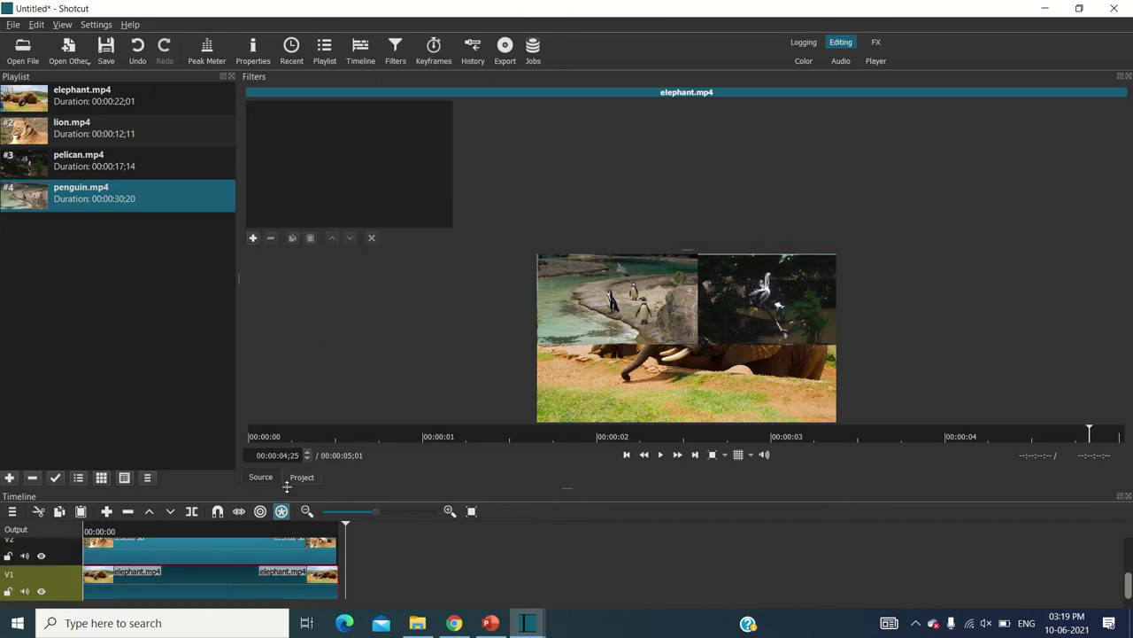
pyautogui.click(254, 238)
pyautogui.scroll(-3, 279, 208)
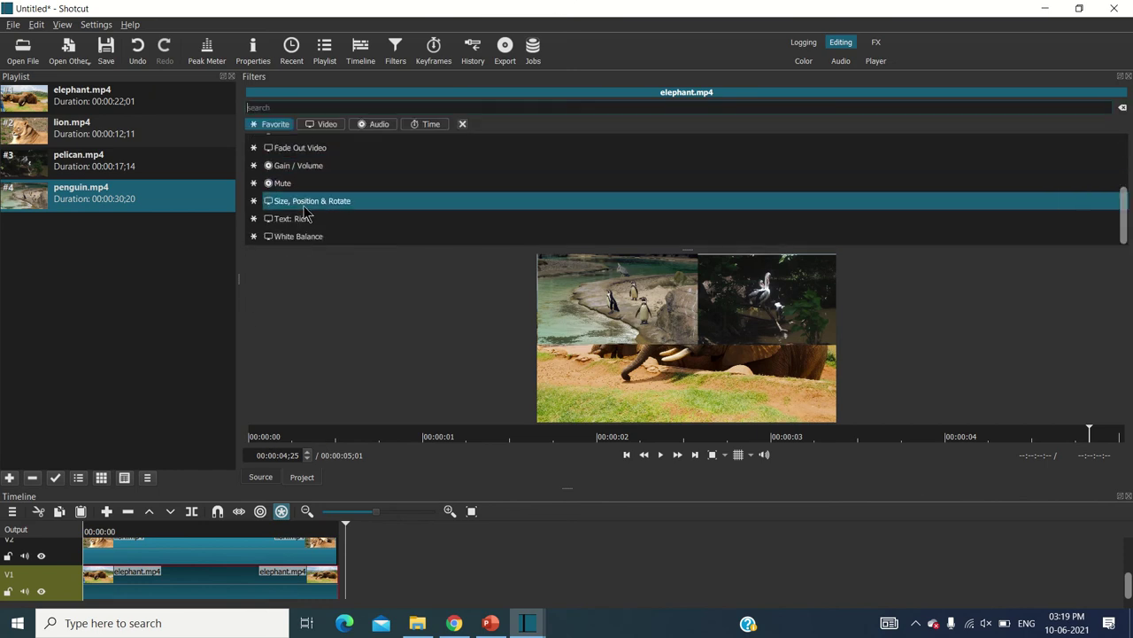
pyautogui.click(303, 205)
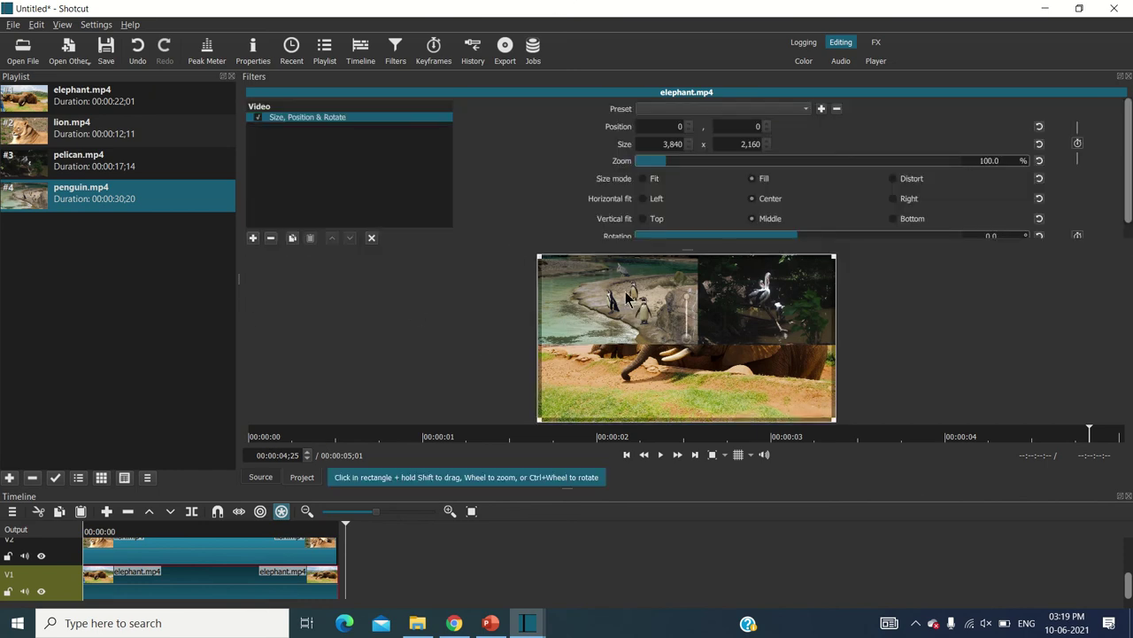
pyautogui.moveTo(539, 257); pyautogui.dragTo(695, 356)
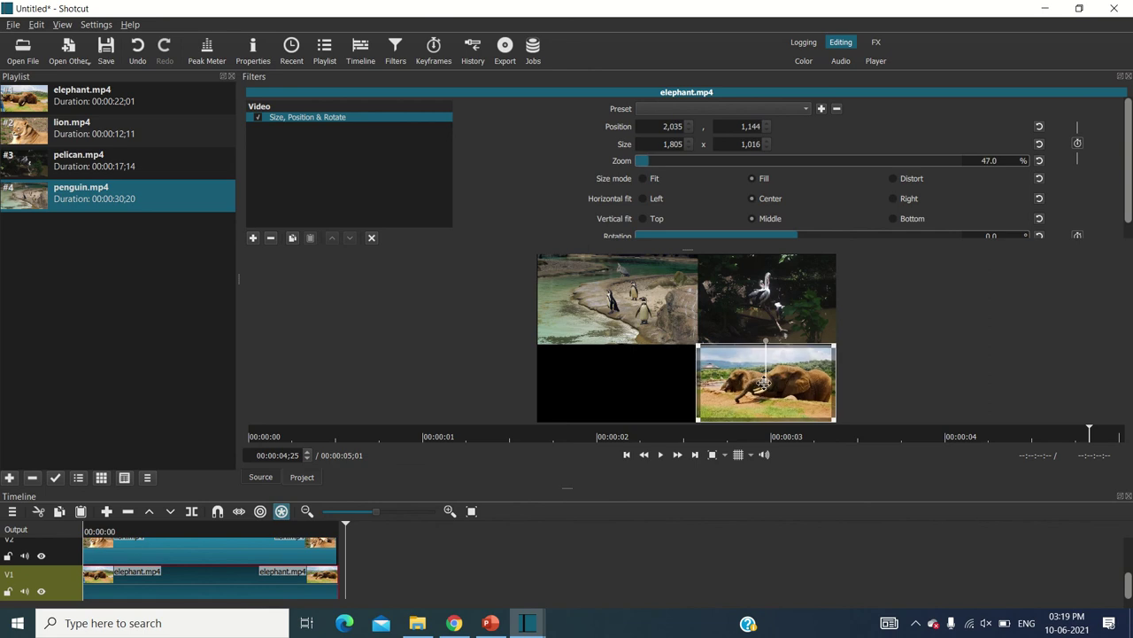
pyautogui.moveTo(764, 381); pyautogui.dragTo(600, 390)
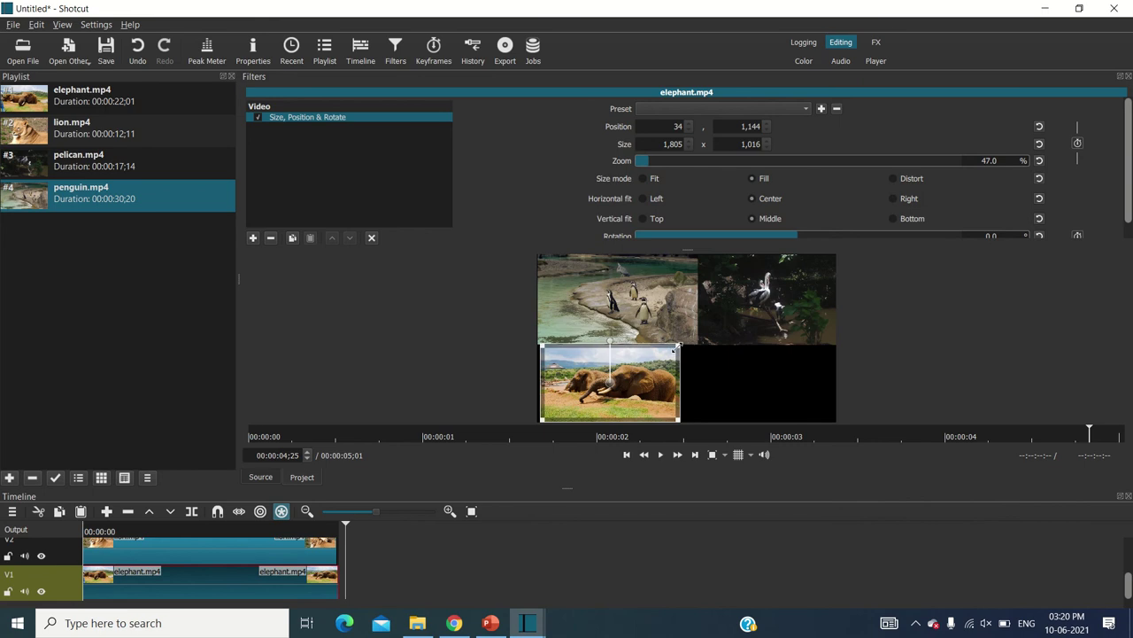
pyautogui.moveTo(695, 353); pyautogui.dragTo(696, 348)
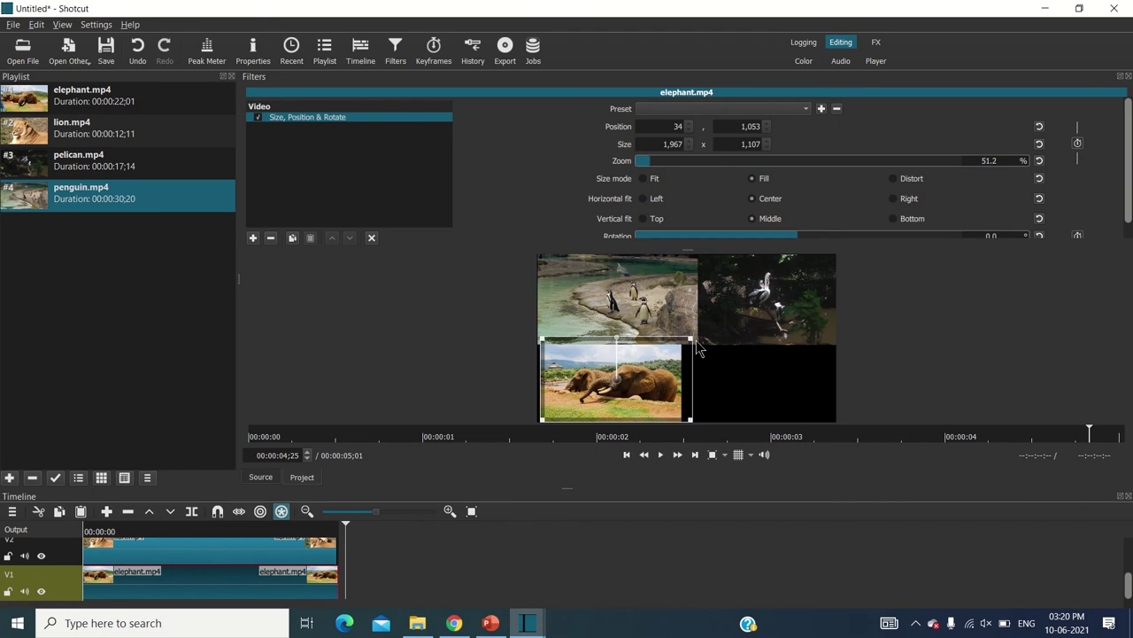
pyautogui.click(285, 553)
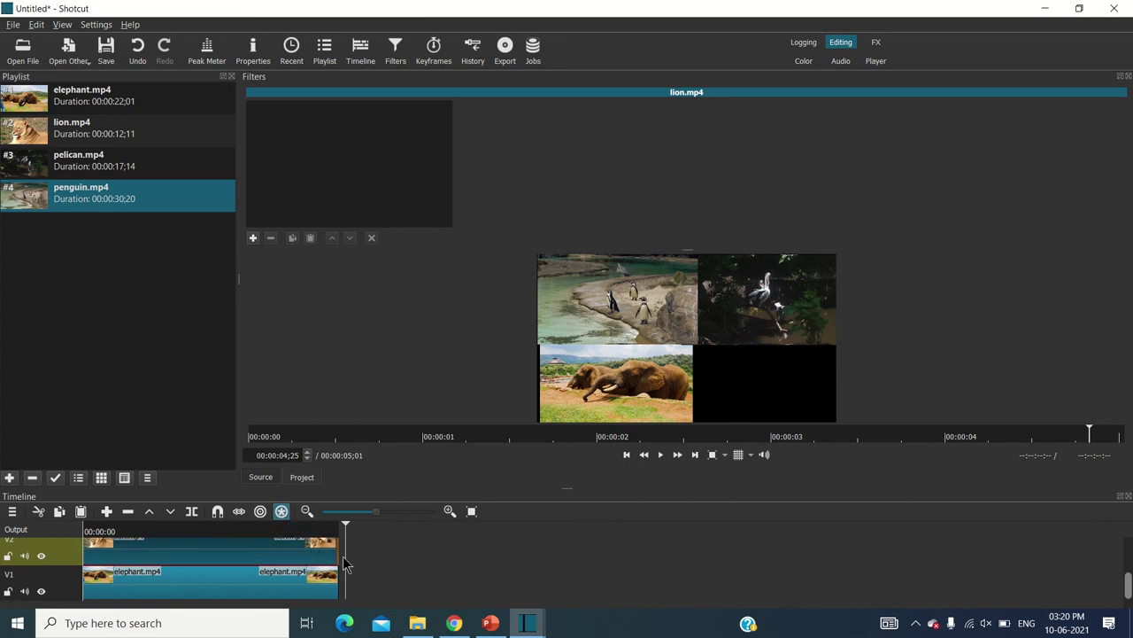
# Scale the lion clip to 47.0% in the bottom-right quarter, then play the grid from the start.
pyautogui.moveTo(344, 563); pyautogui.dragTo(278, 550)
pyautogui.click(661, 454)
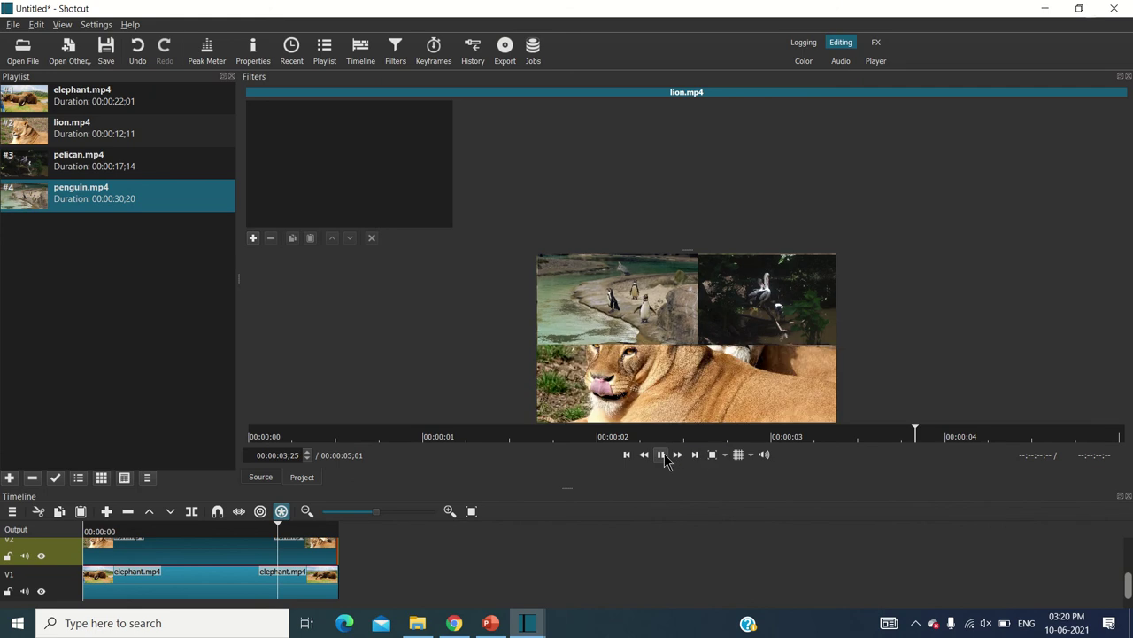
pyautogui.click(662, 454)
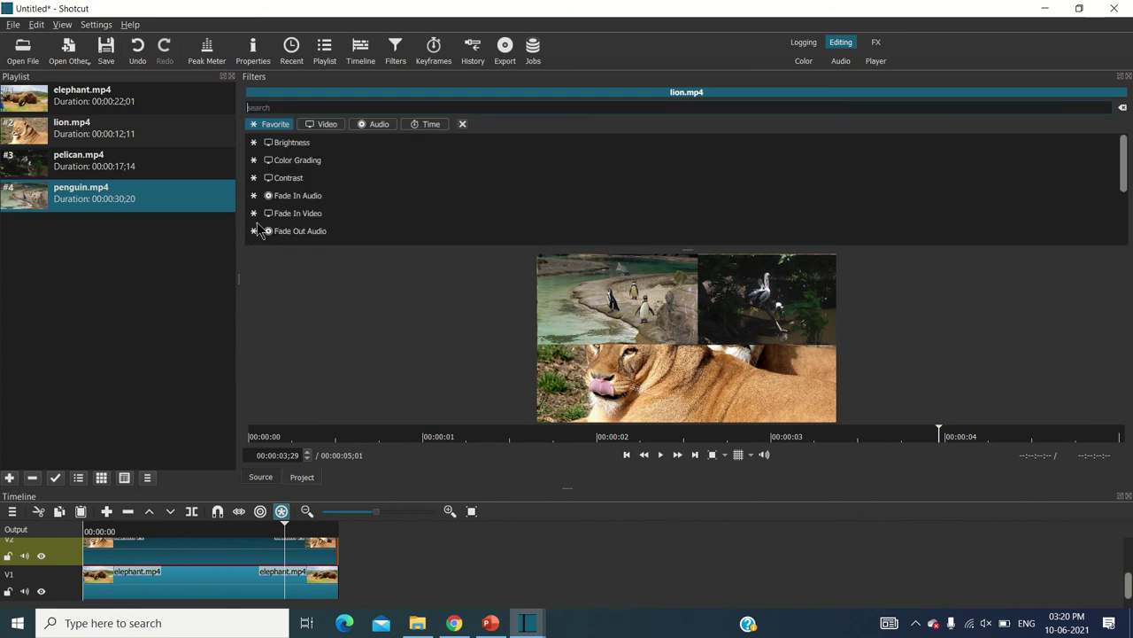
pyautogui.scroll(-5, 348, 181)
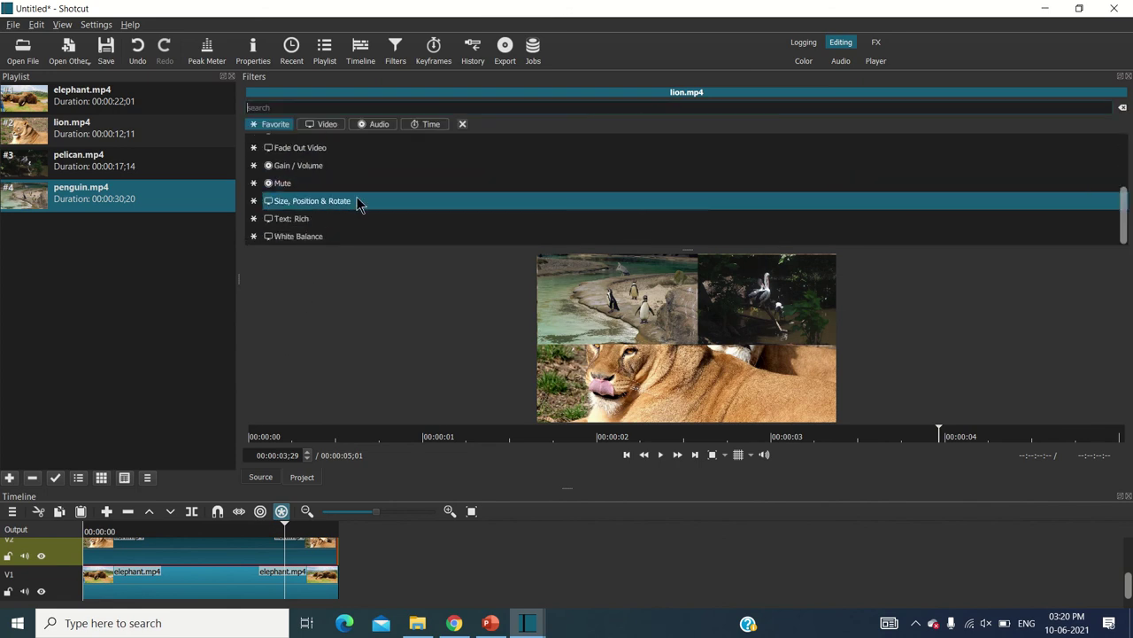
pyautogui.click(357, 203)
pyautogui.moveTo(538, 254); pyautogui.dragTo(718, 394)
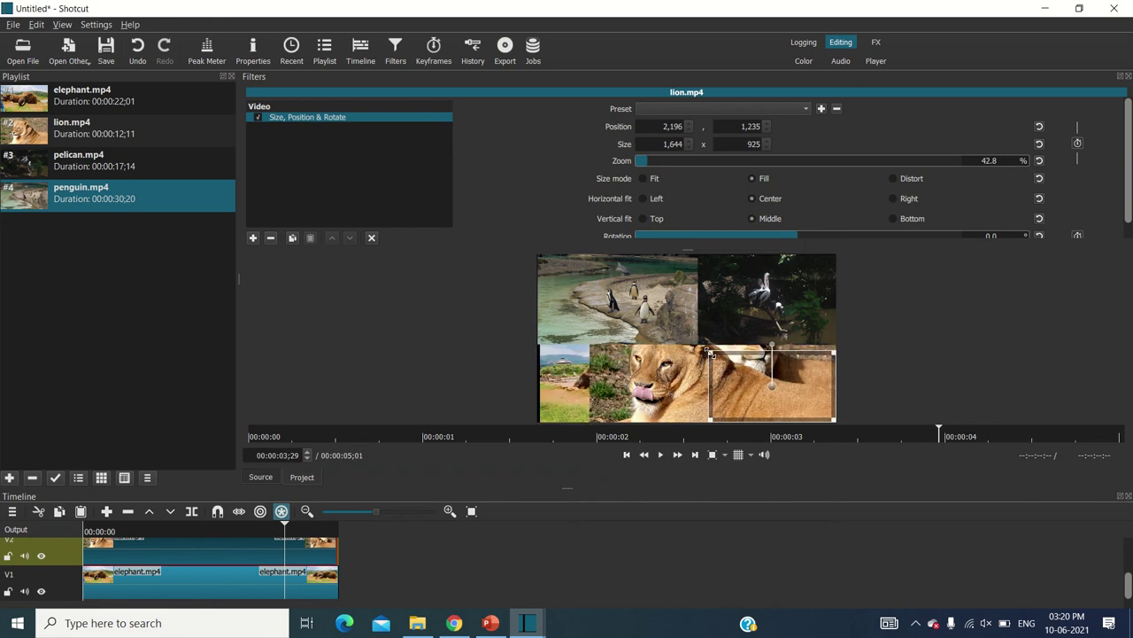
pyautogui.moveTo(706, 355); pyautogui.dragTo(690, 351)
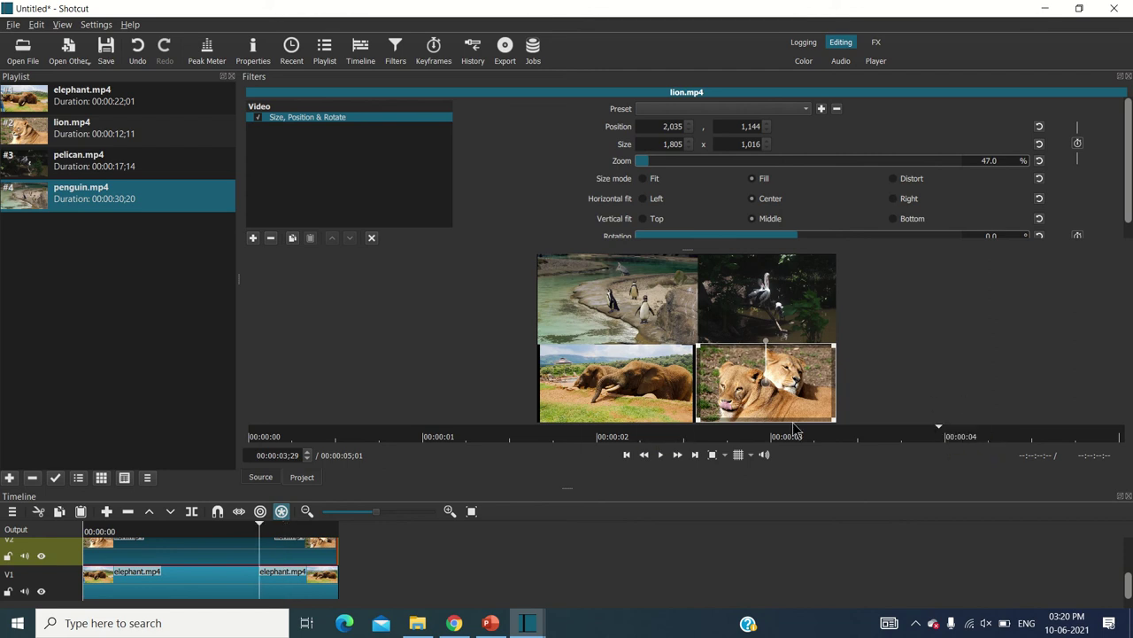
pyautogui.click(660, 454)
pyautogui.press('Home')
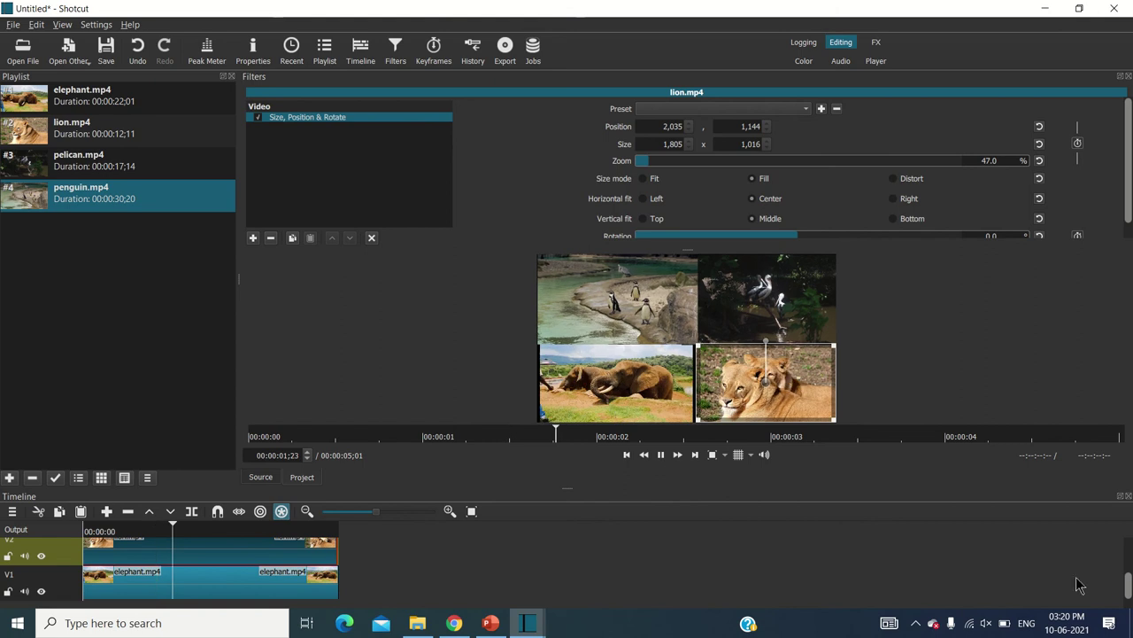
pyautogui.moveTo(1129, 591); pyautogui.dragTo(1128, 558)
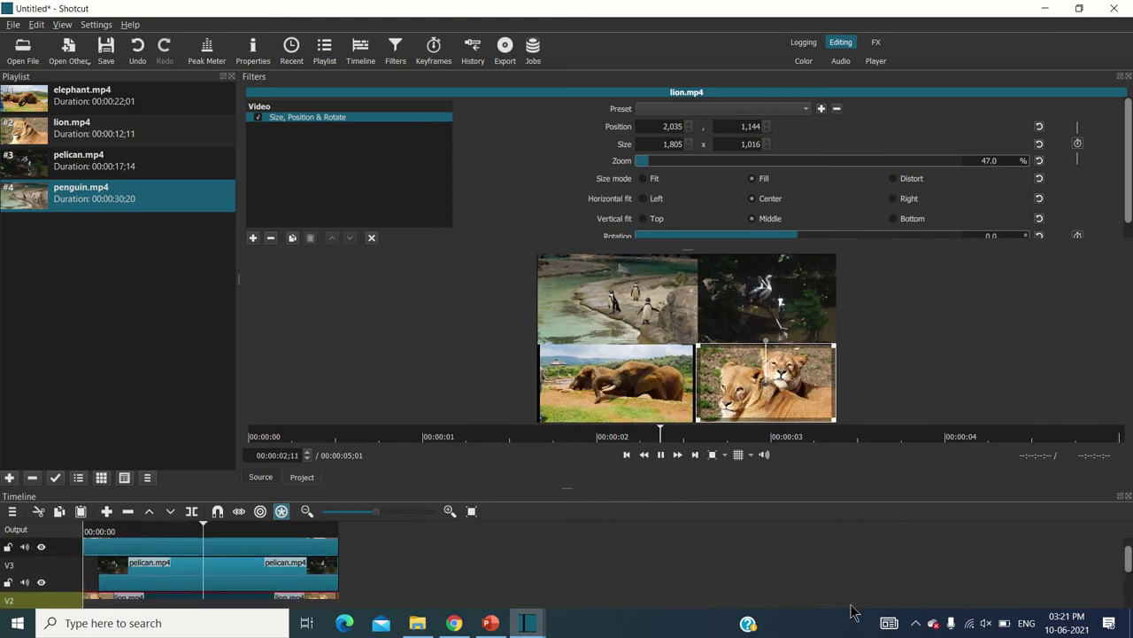
pyautogui.click(122, 586)
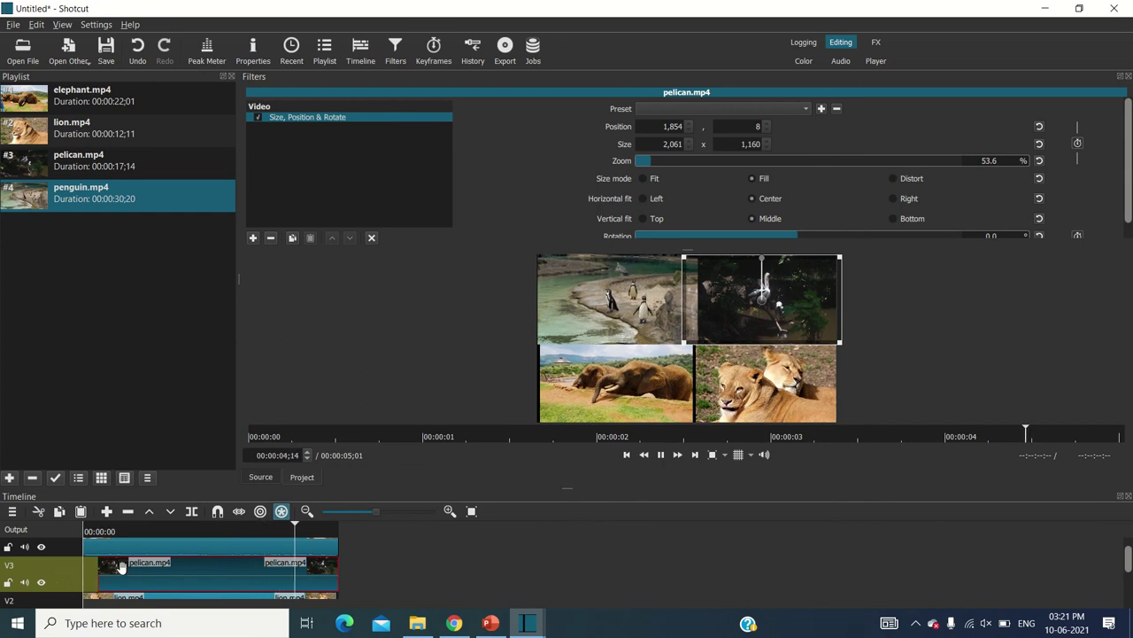
pyautogui.click(398, 571)
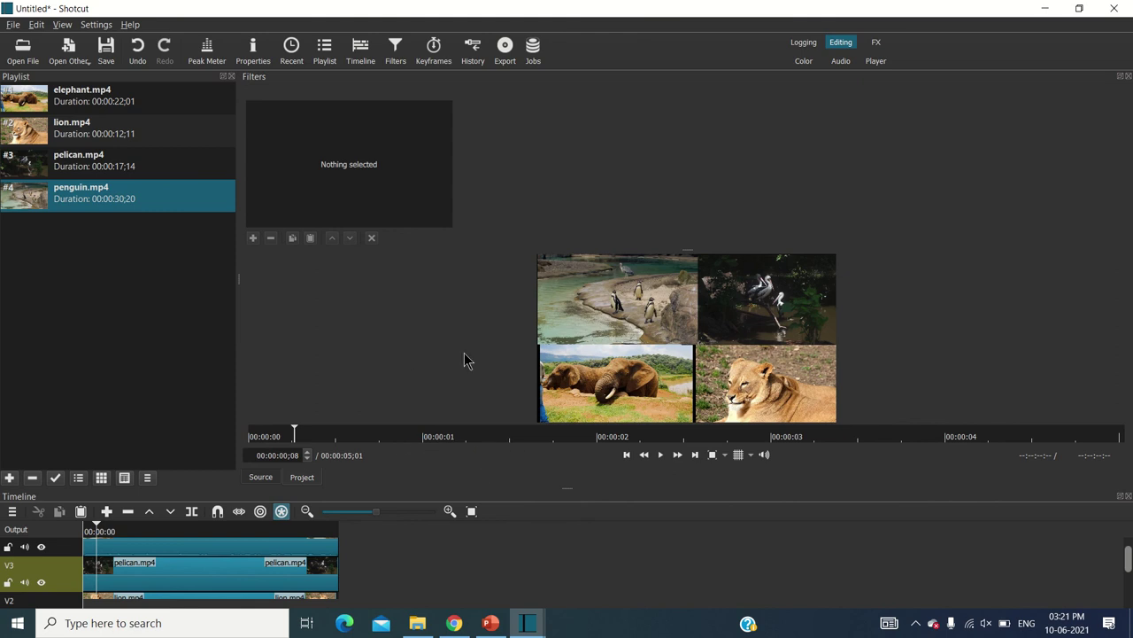
pyautogui.click(660, 455)
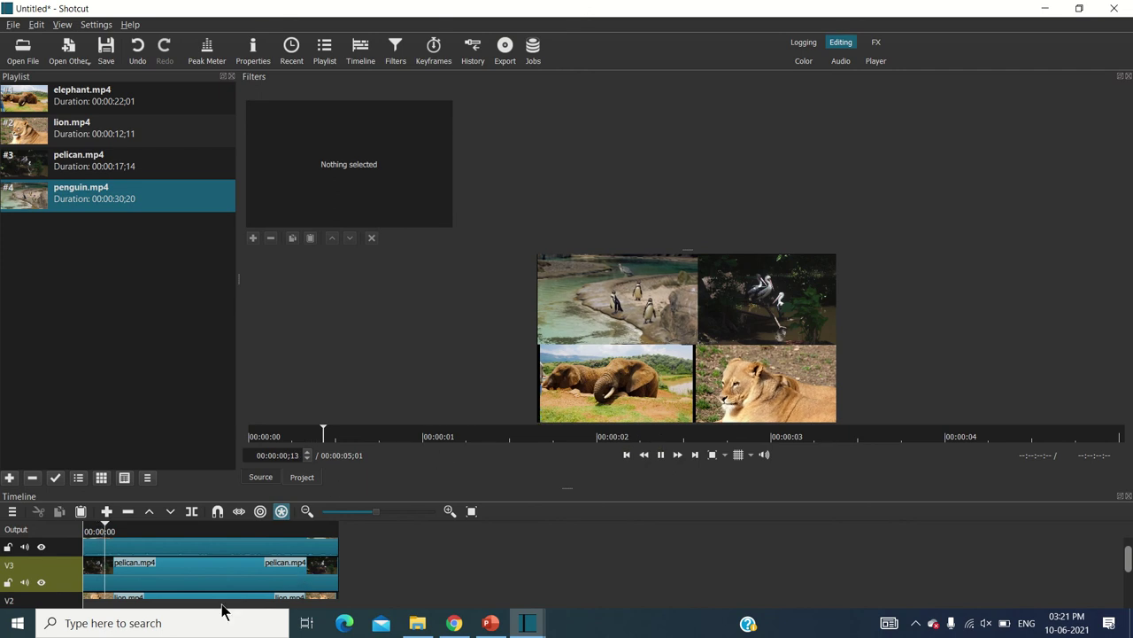
# Add a Vignette to the pelican clip with feathering 500 and smaller radius, then close the project.
pyautogui.click(210, 576)
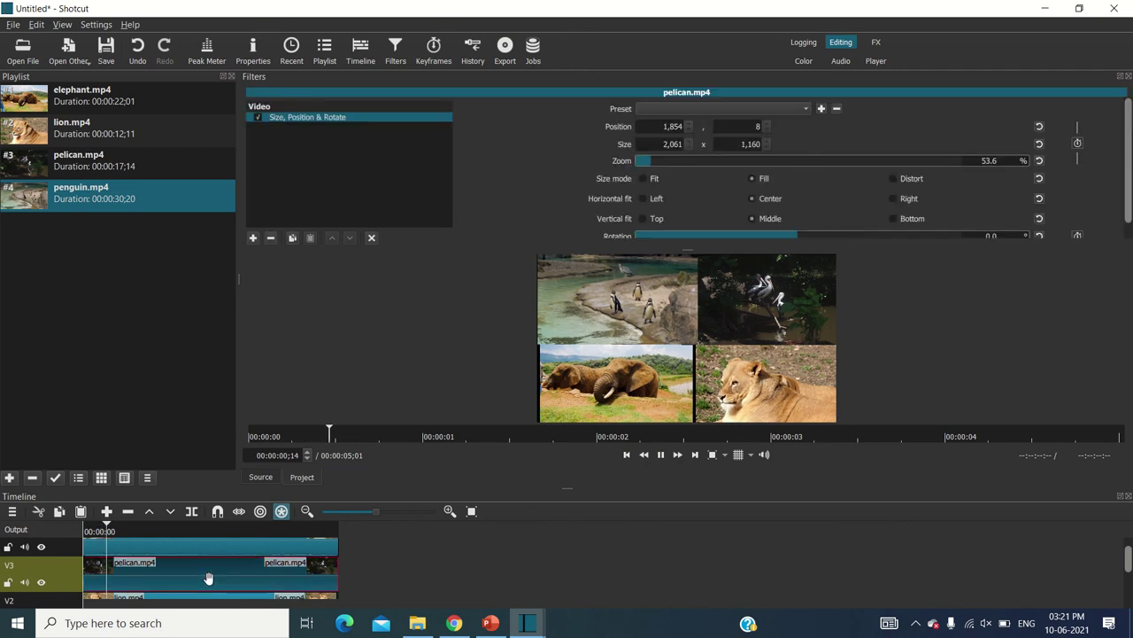
pyautogui.click(254, 238)
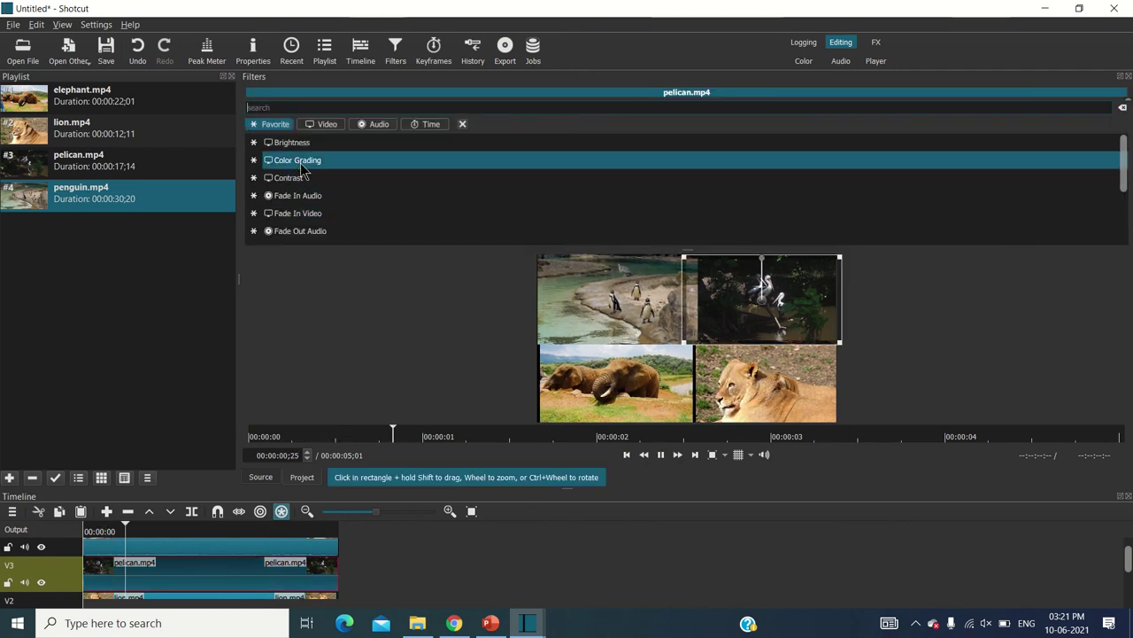
pyautogui.scroll(-1, 336, 147)
pyautogui.click(316, 127)
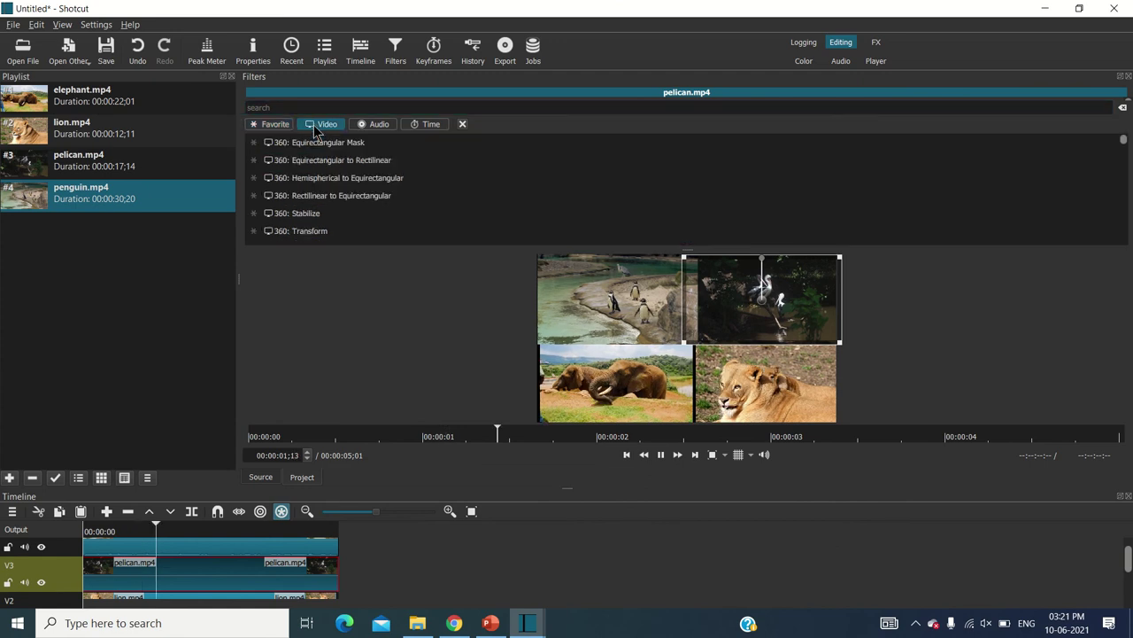
pyautogui.scroll(-3, 357, 202)
pyautogui.scroll(-4, 365, 221)
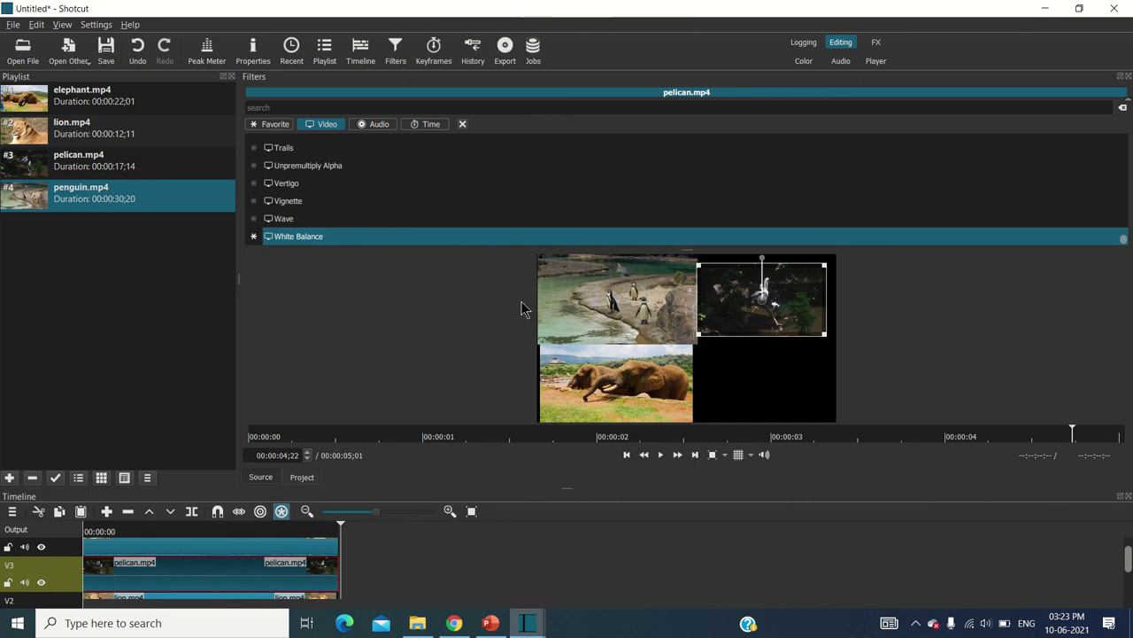
pyautogui.click(325, 202)
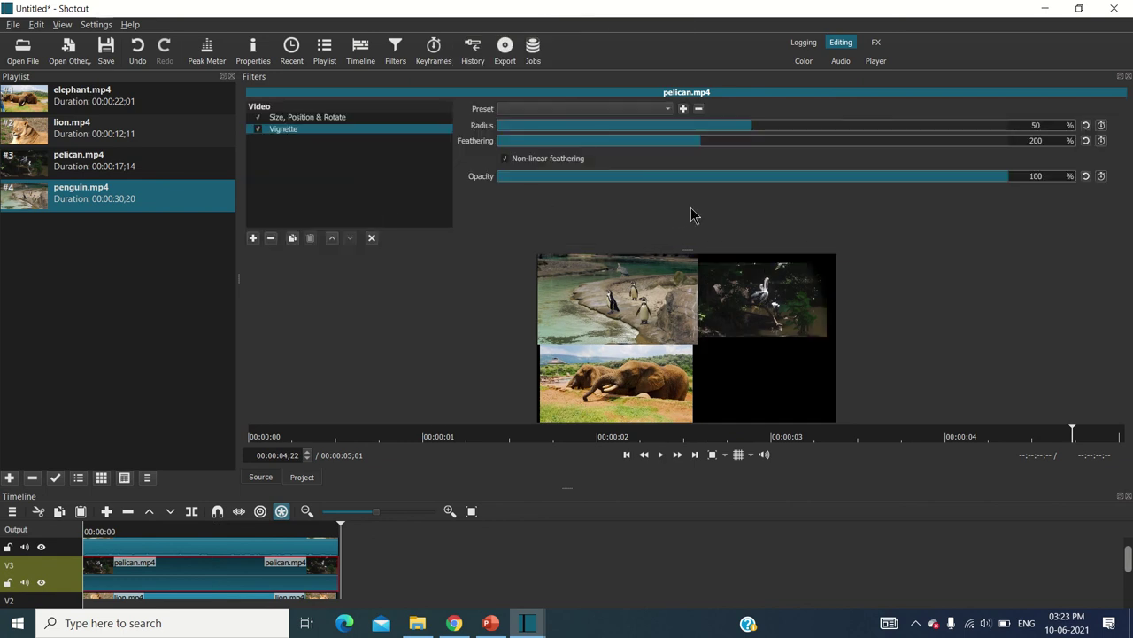
pyautogui.moveTo(706, 144); pyautogui.dragTo(1010, 142)
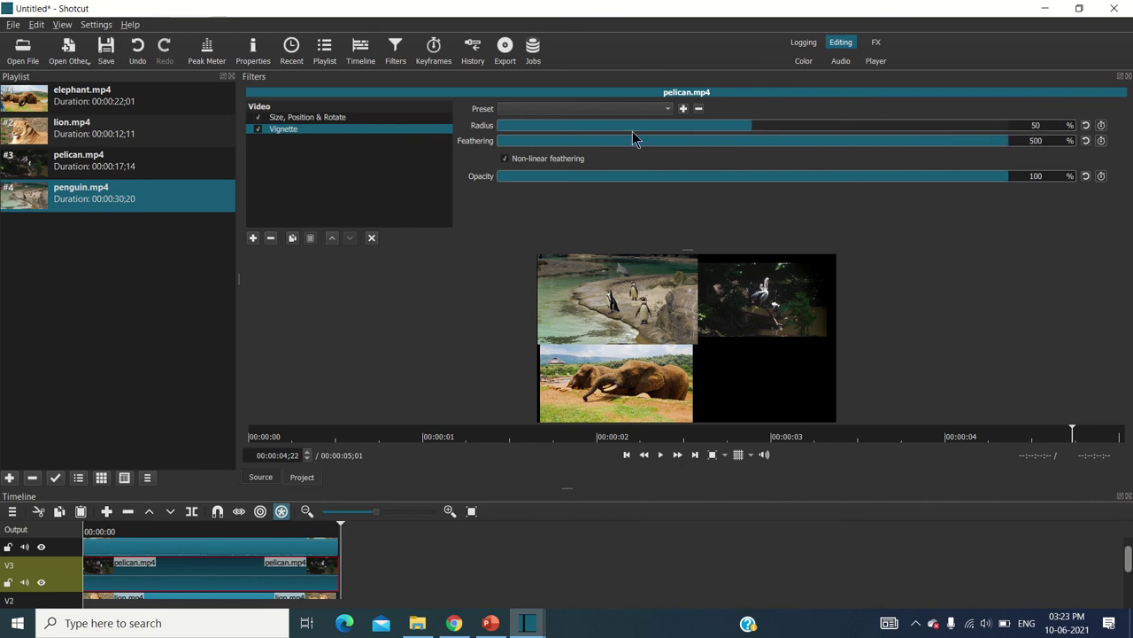
pyautogui.moveTo(700, 127); pyautogui.dragTo(1031, 155)
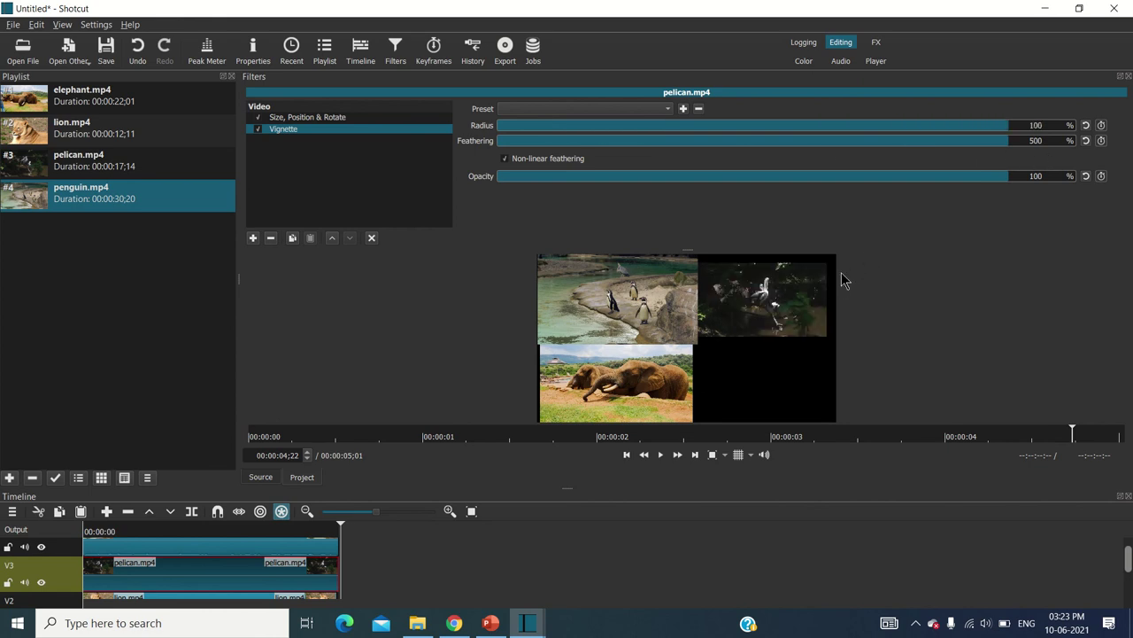
pyautogui.hotkey('ctrl', 'n')
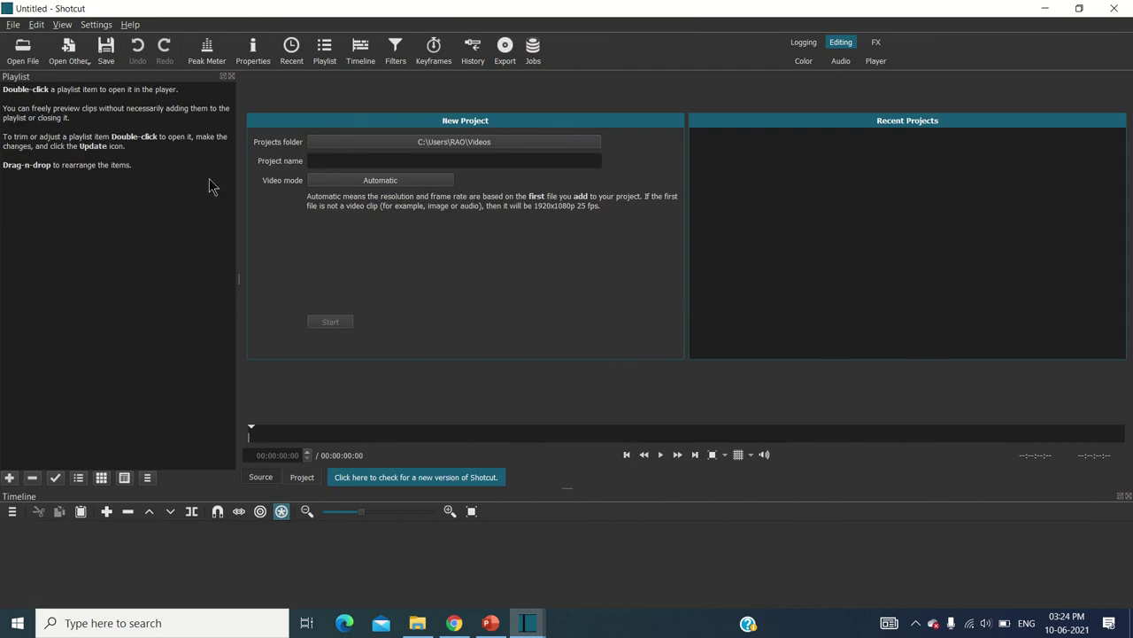
# Open the lion video from the Video editing folder onto the V1 track.
pyautogui.click(33, 55)
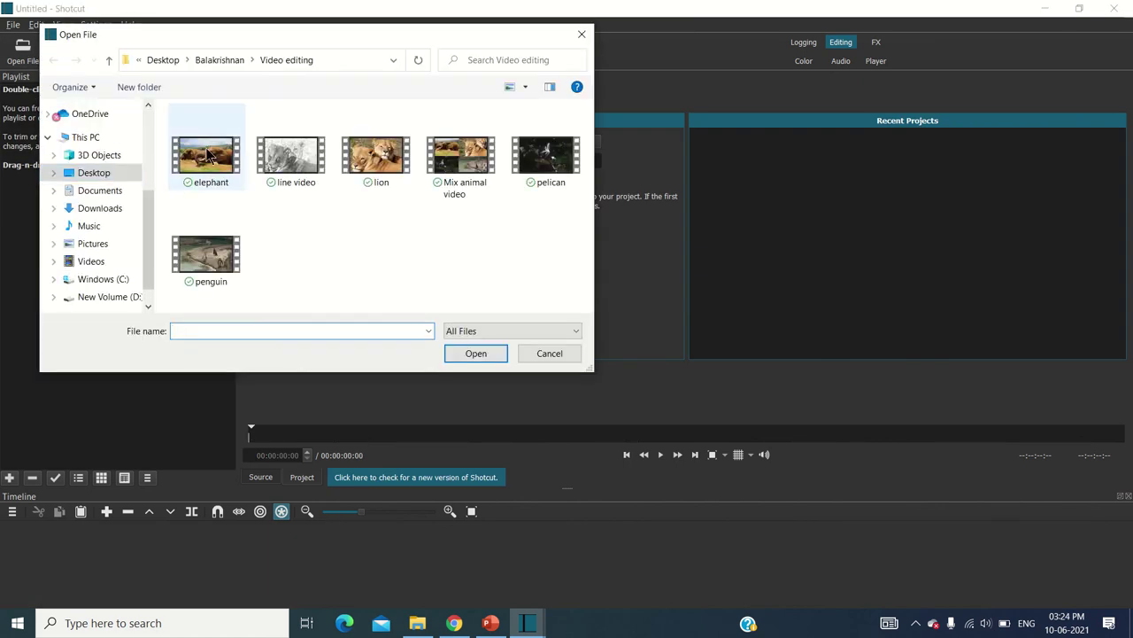
pyautogui.doubleClick(369, 149)
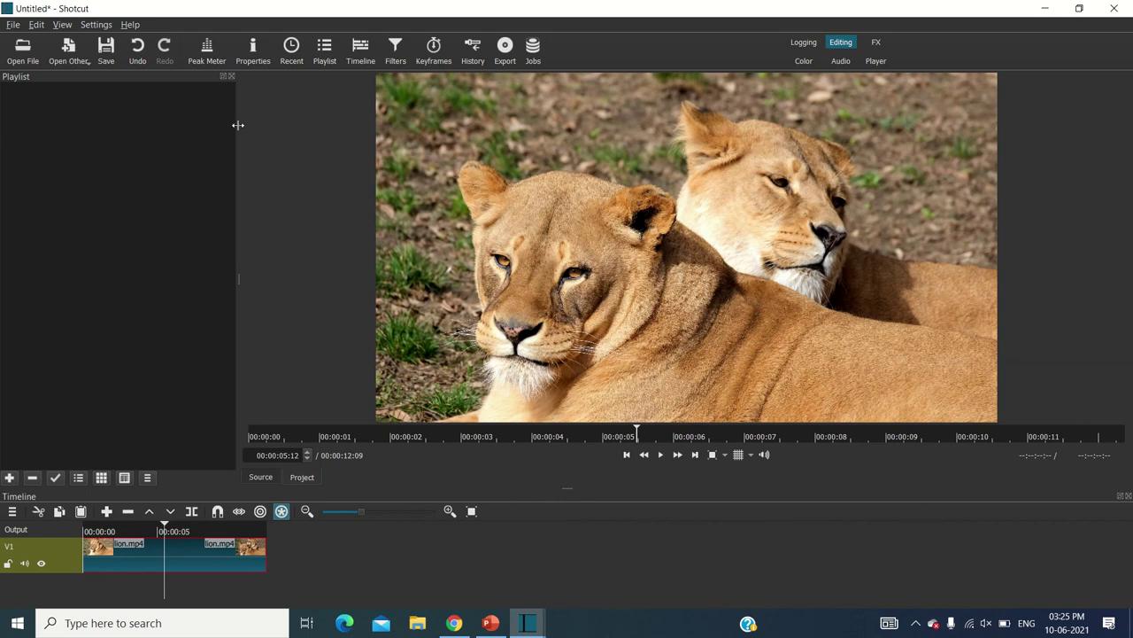
# Close the Playlist and dock the lion.mp4 Filters panel on the left beside the preview.
pyautogui.click(232, 77)
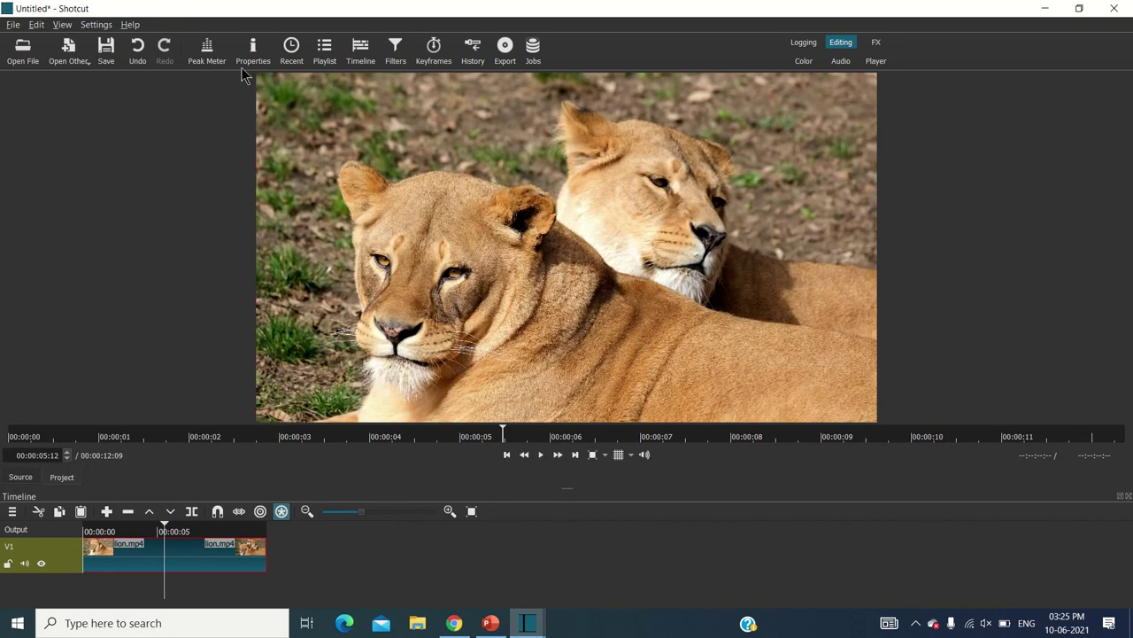
pyautogui.click(396, 53)
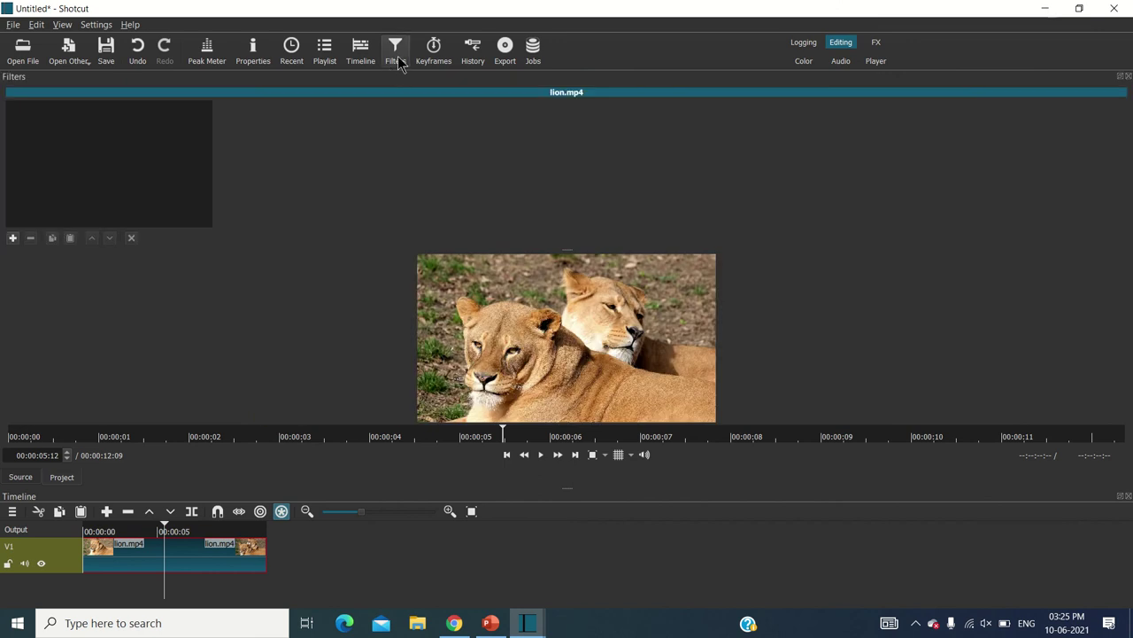
pyautogui.click(1119, 76)
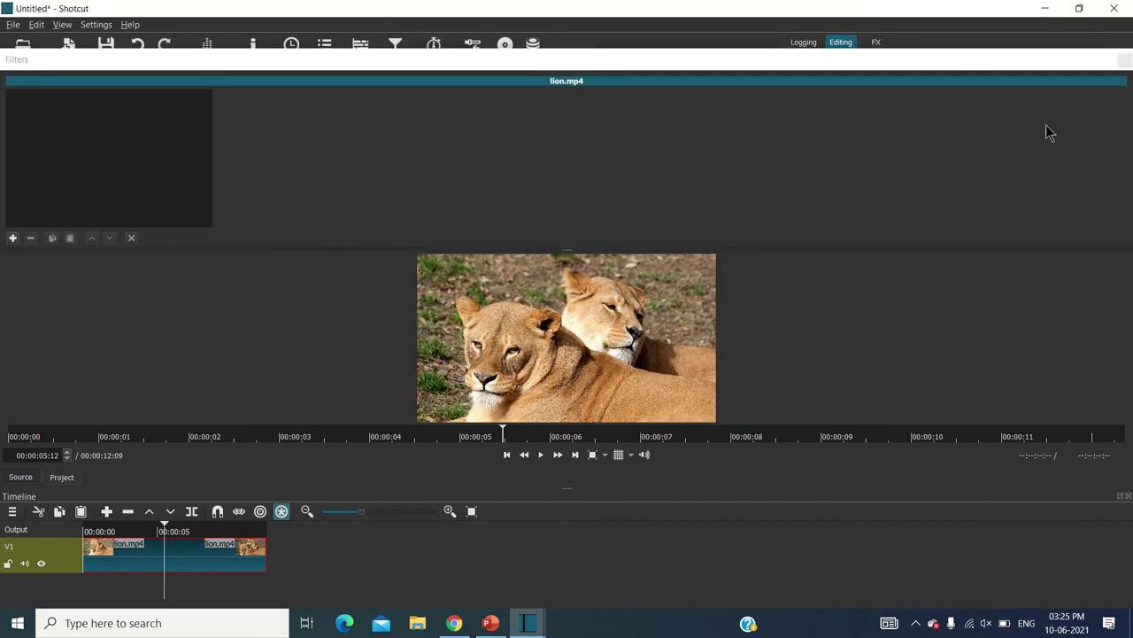
pyautogui.moveTo(599, 59); pyautogui.dragTo(331, 274)
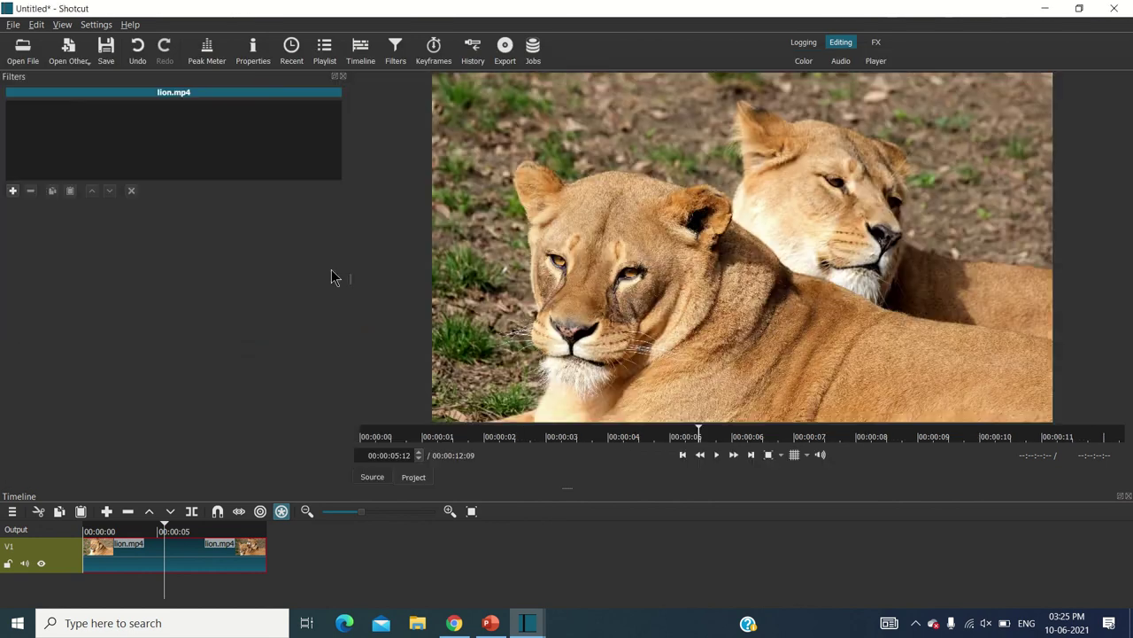
# Add a Vignette filter to lion.mp4 found by searching 'vi', with radius 15 and adjusted opacity.
pyautogui.click(13, 191)
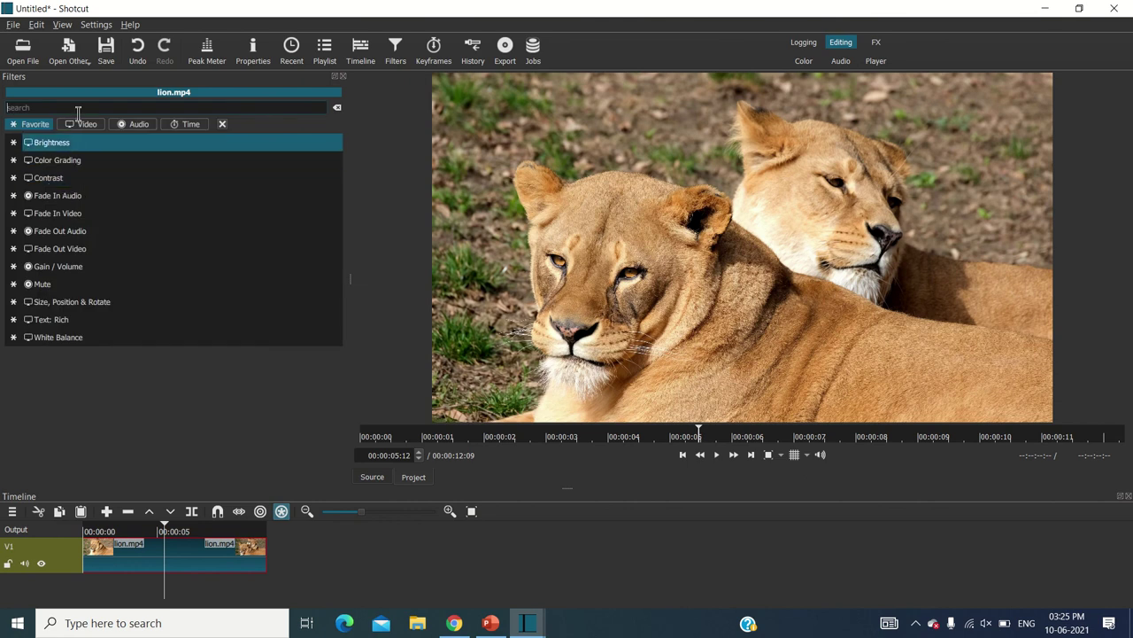
pyautogui.click(88, 124)
pyautogui.click(64, 108)
pyautogui.write('vi')
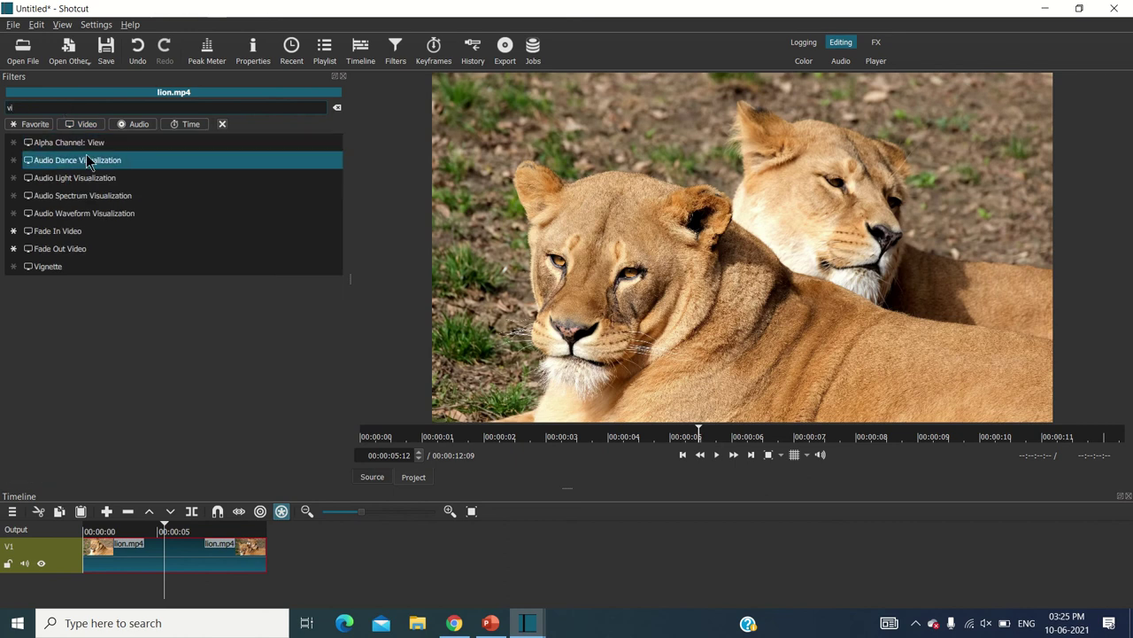
pyautogui.click(60, 270)
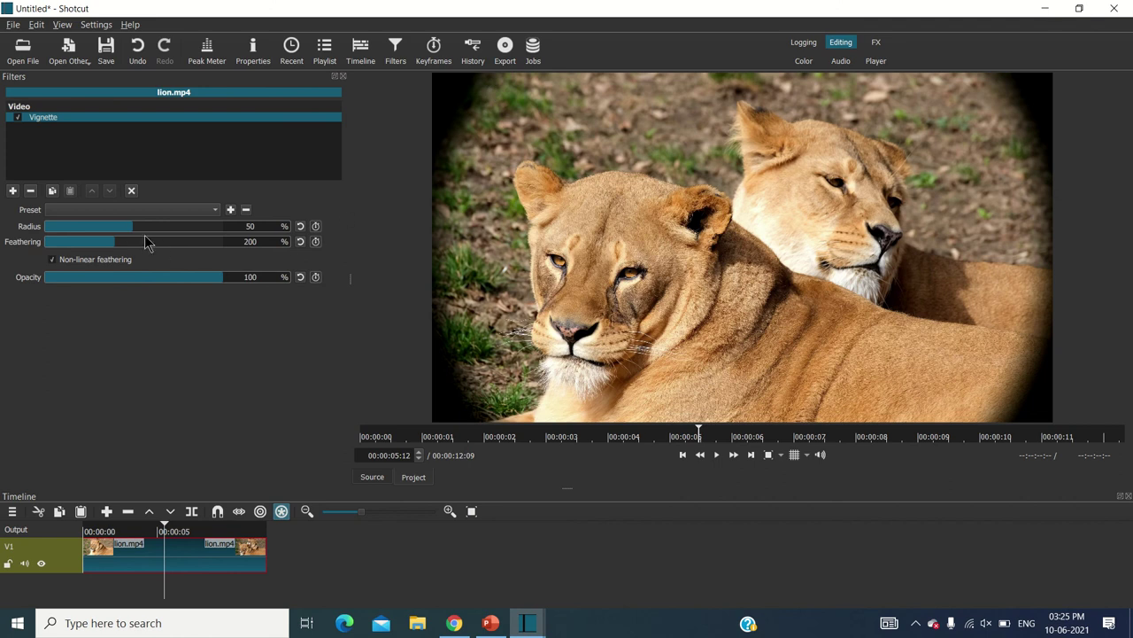
pyautogui.moveTo(126, 231); pyautogui.dragTo(237, 239)
pyautogui.moveTo(166, 277); pyautogui.dragTo(122, 277)
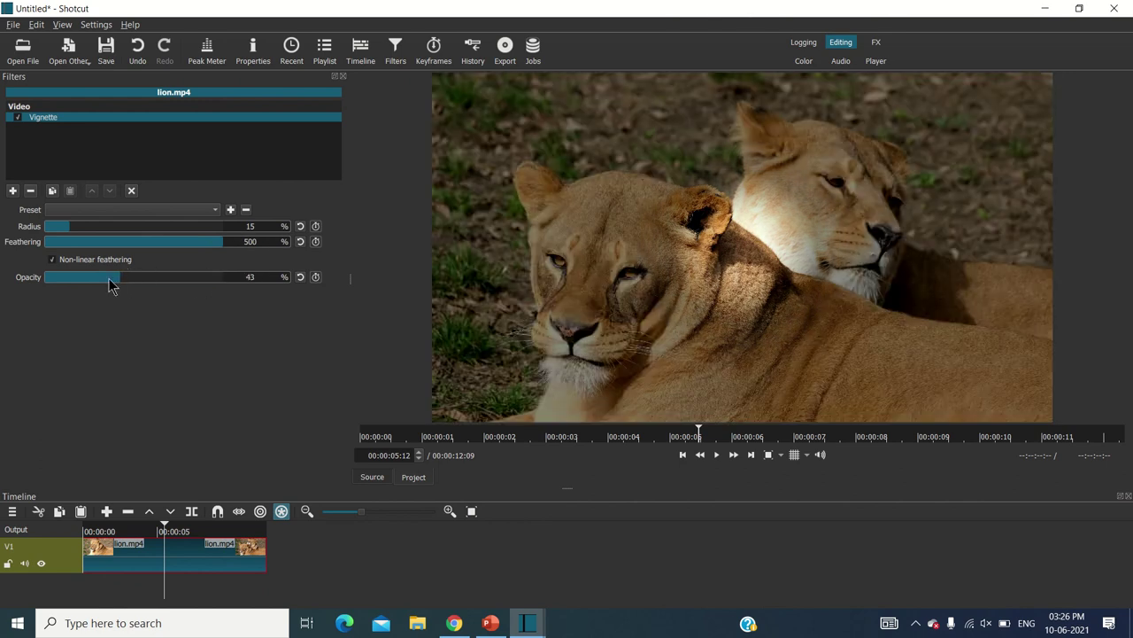
pyautogui.moveTo(110, 284); pyautogui.dragTo(168, 241)
# Set the vignette feathering to 348 and save the settings as the preset 'Preset-1'.
pyautogui.moveTo(741, 222); pyautogui.dragTo(776, 235)
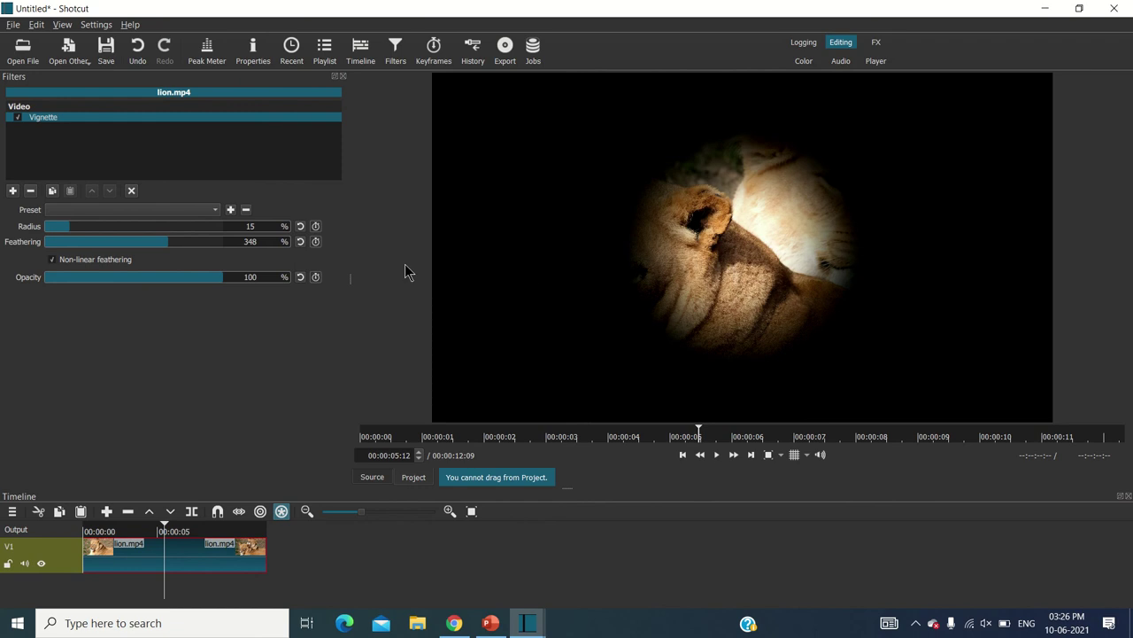
pyautogui.click(230, 210)
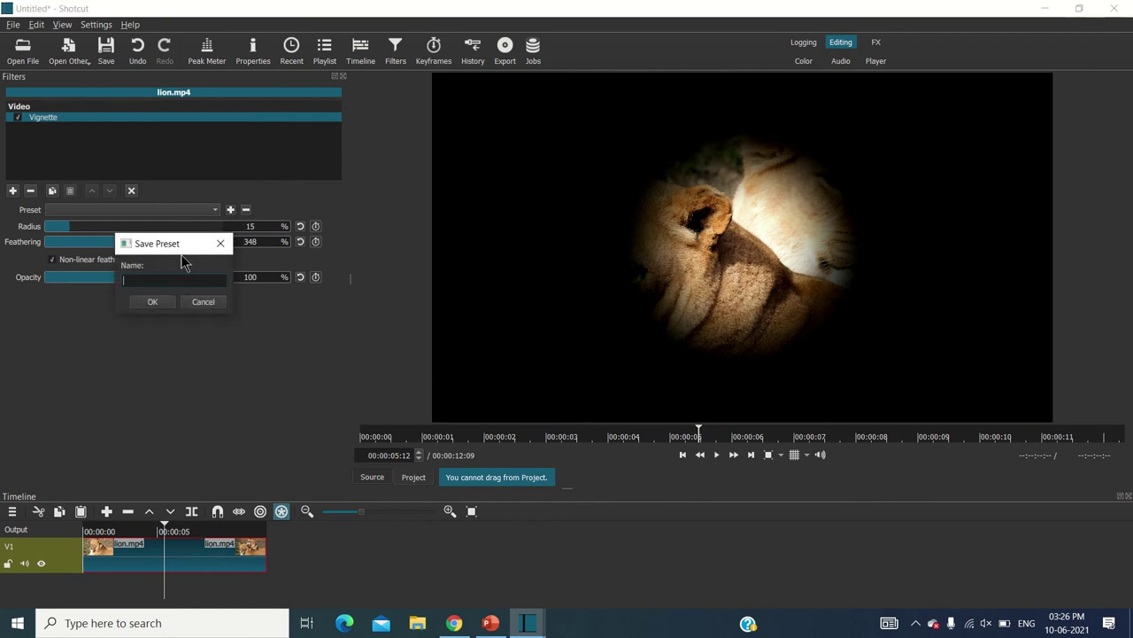
pyautogui.moveTo(179, 251); pyautogui.dragTo(145, 135)
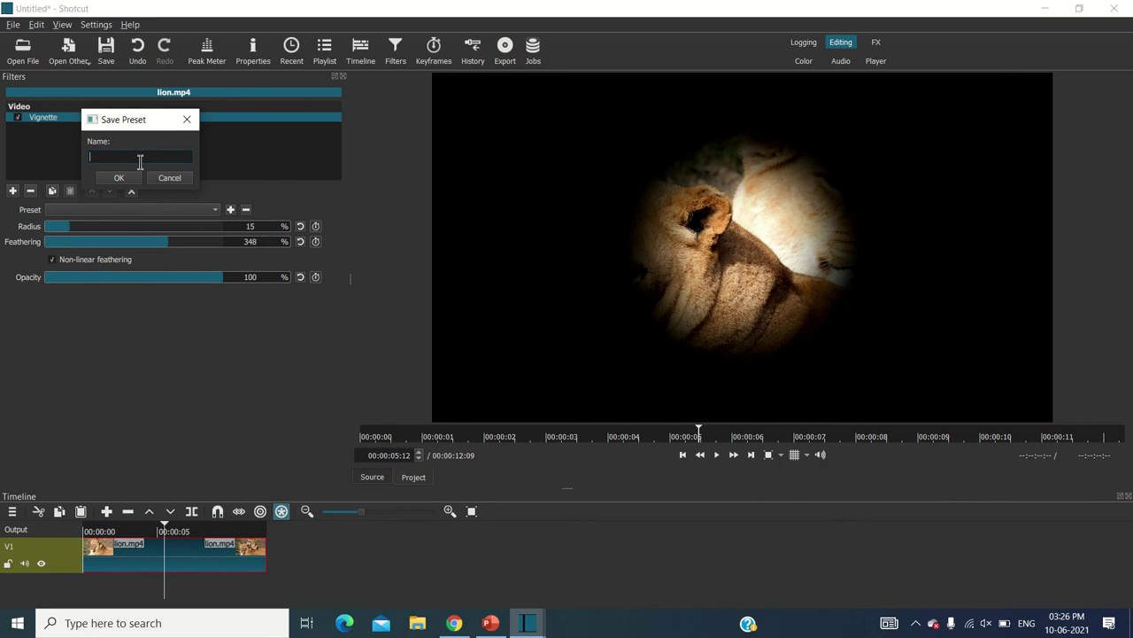
pyautogui.click(187, 119)
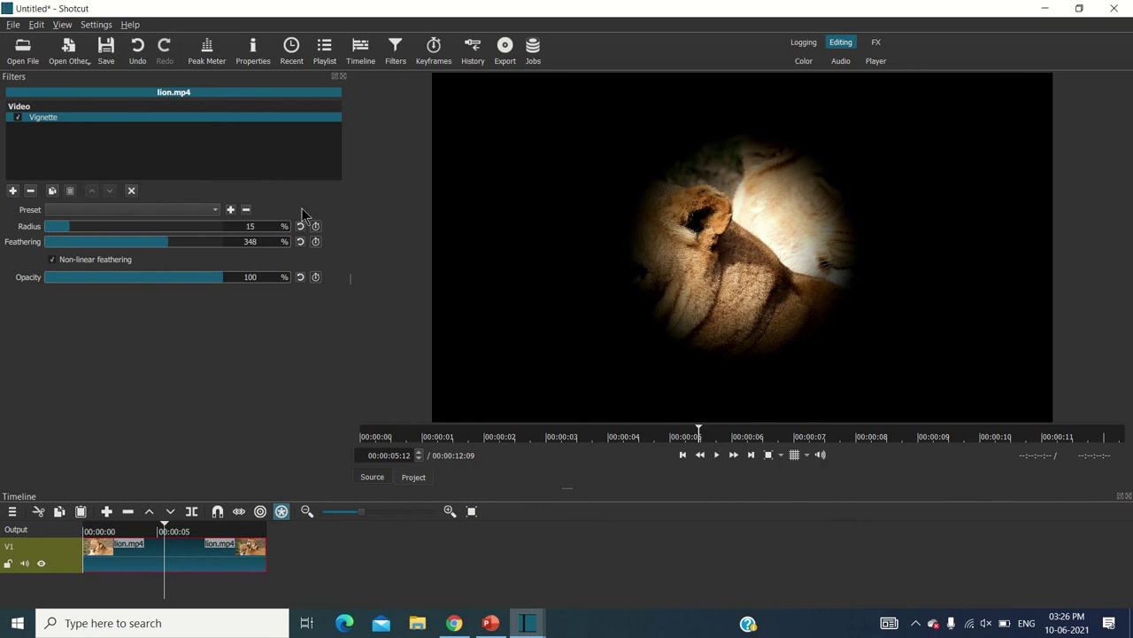
pyautogui.click(230, 210)
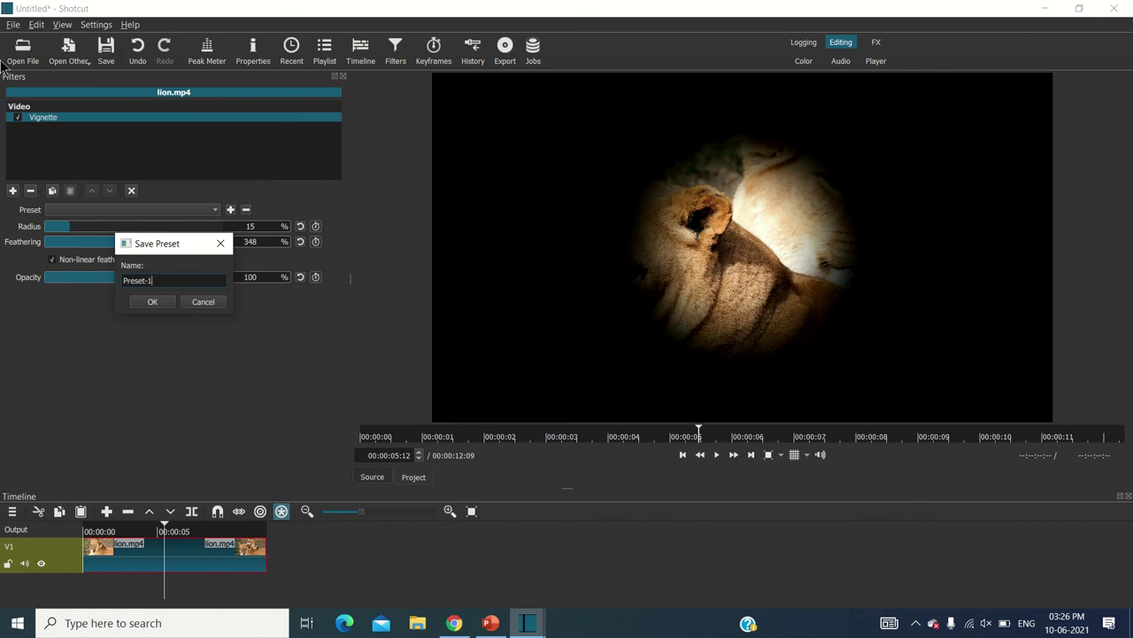
pyautogui.write('Preset-1')
pyautogui.click(151, 302)
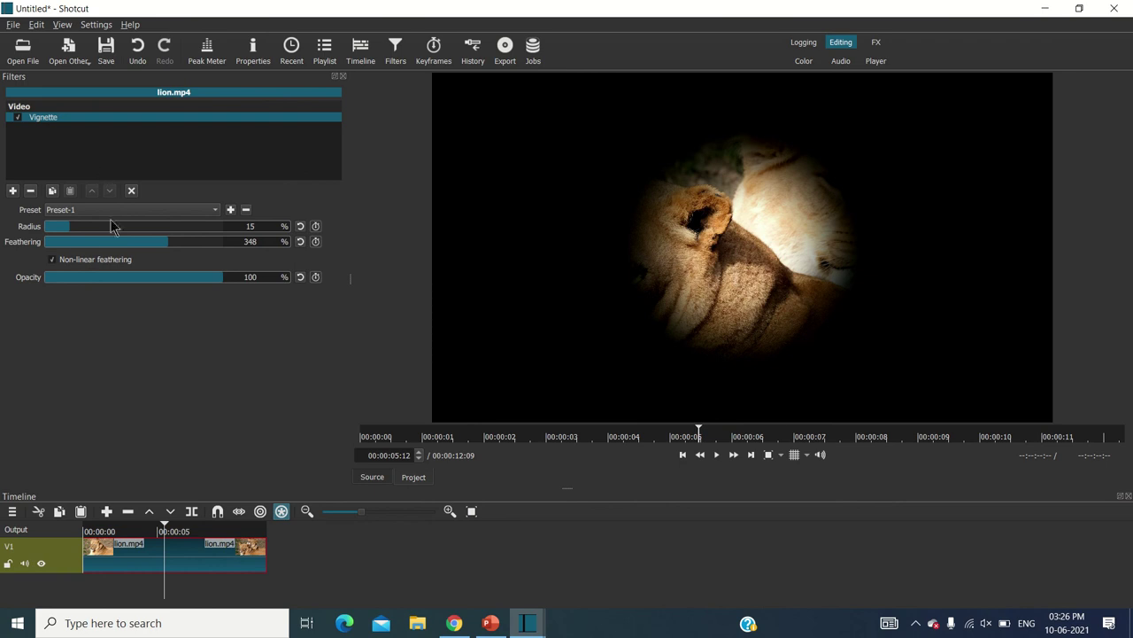
# Apply Preset-1 to the lion's vignette, try radius 100, then restore Preset-1.
pyautogui.click(151, 210)
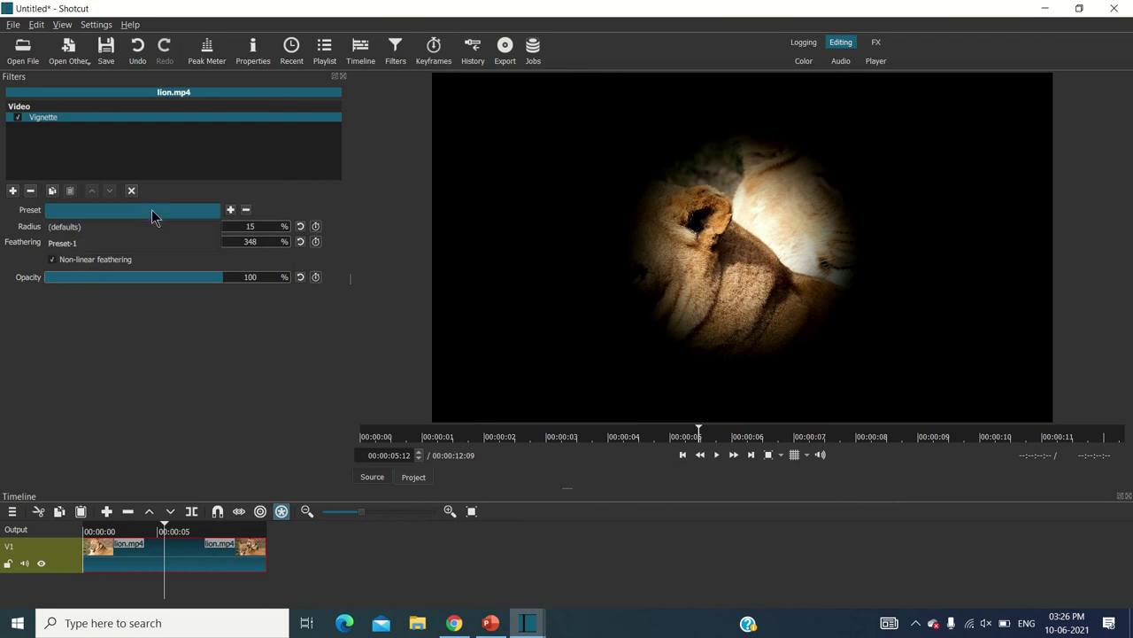
pyautogui.click(95, 247)
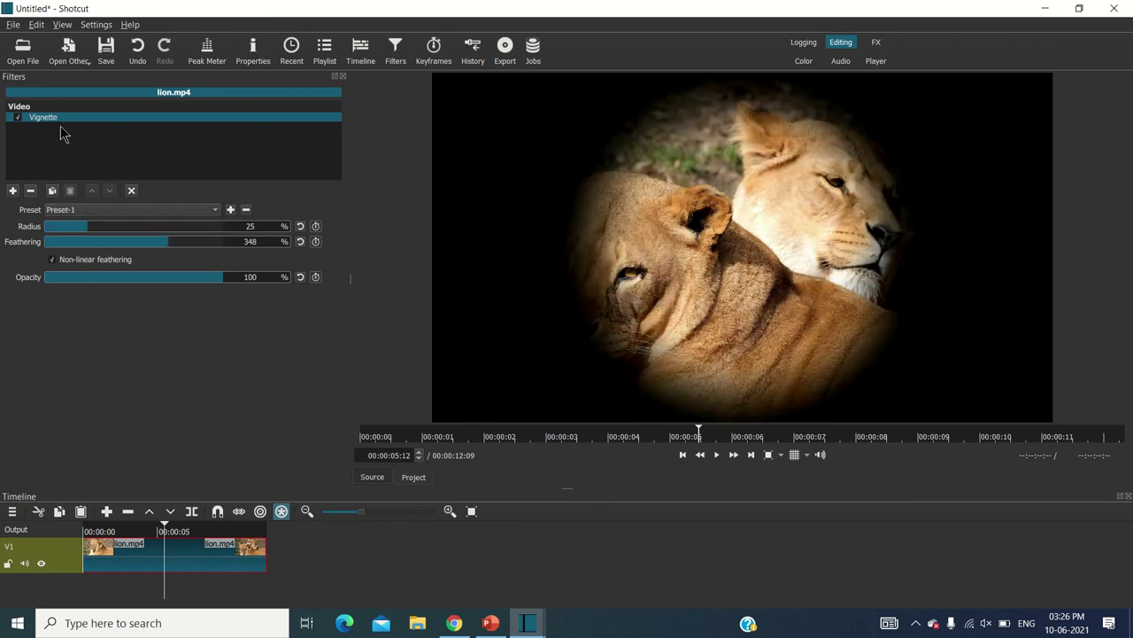
pyautogui.click(99, 212)
pyautogui.click(79, 243)
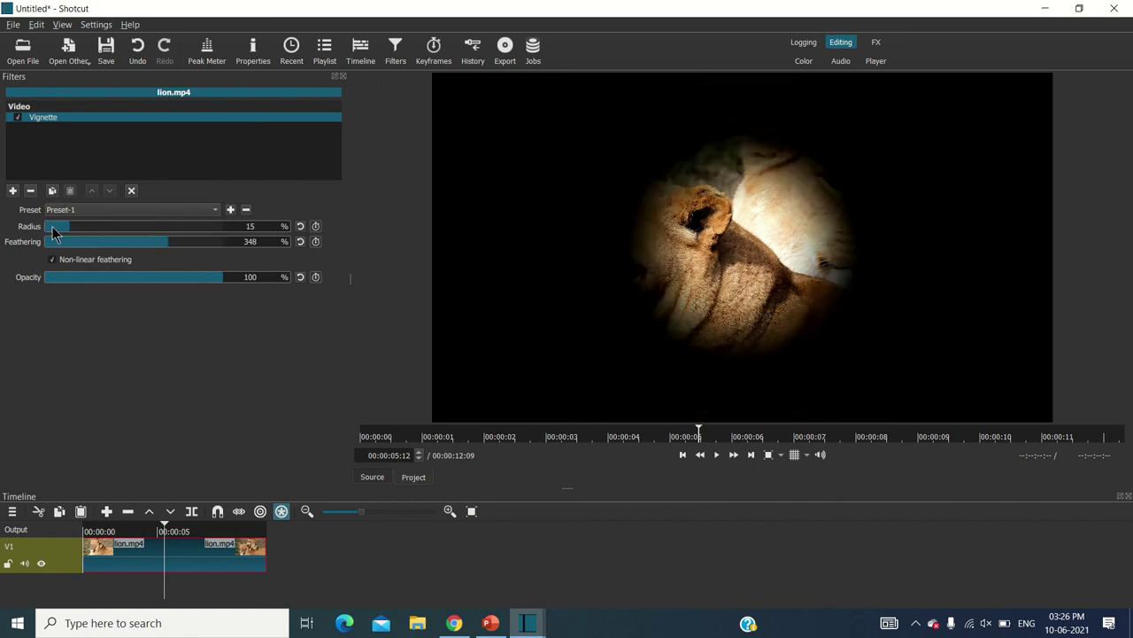
pyautogui.moveTo(64, 229); pyautogui.dragTo(190, 246)
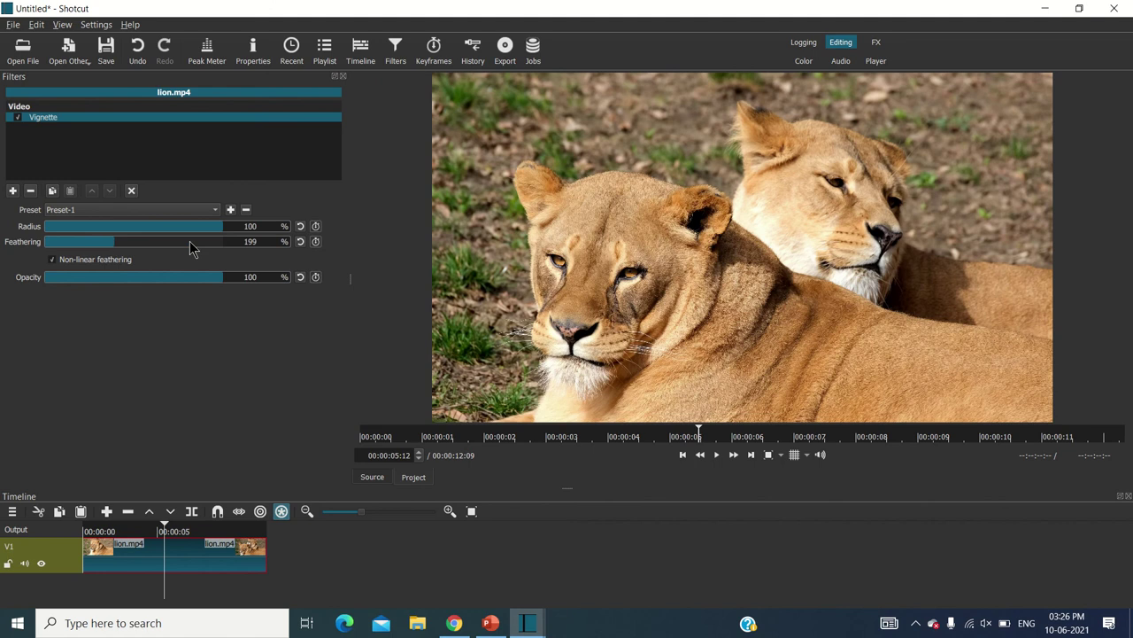
pyautogui.click(149, 212)
pyautogui.click(80, 242)
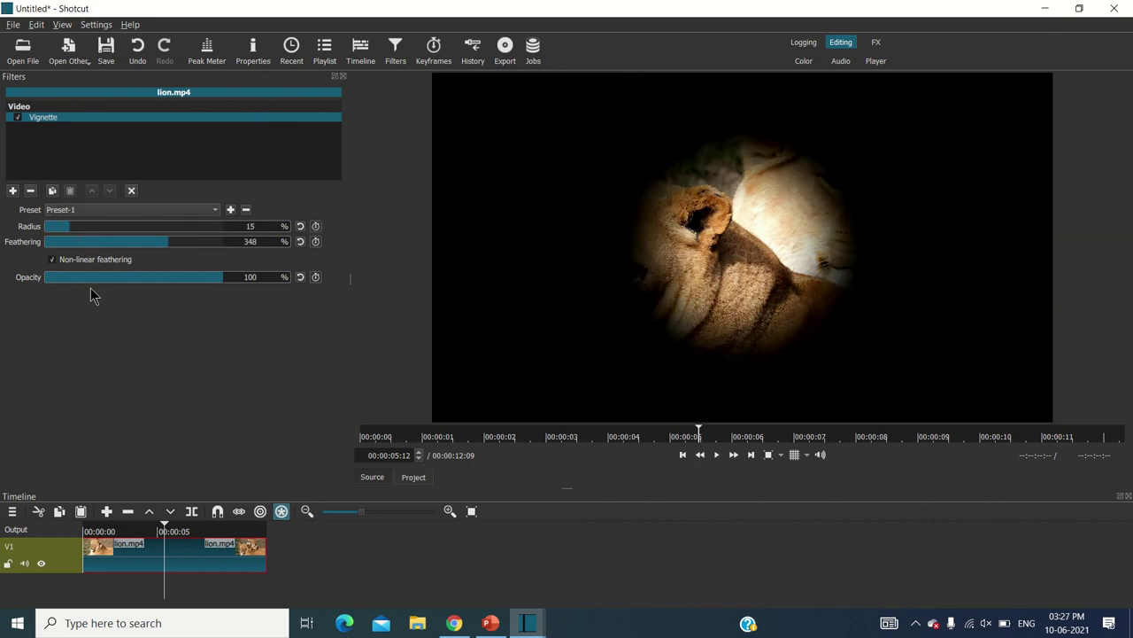
pyautogui.moveTo(653, 304); pyautogui.dragTo(595, 292)
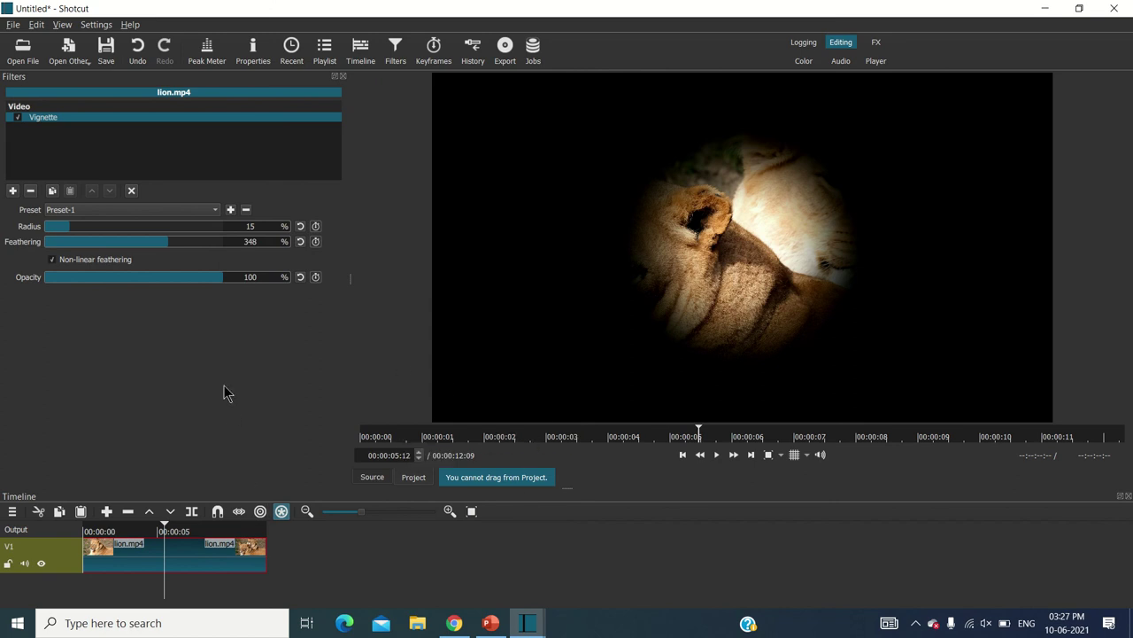
# Toggle the lion clip's Vignette filter off, back on, and off again to compare.
pyautogui.click(18, 117)
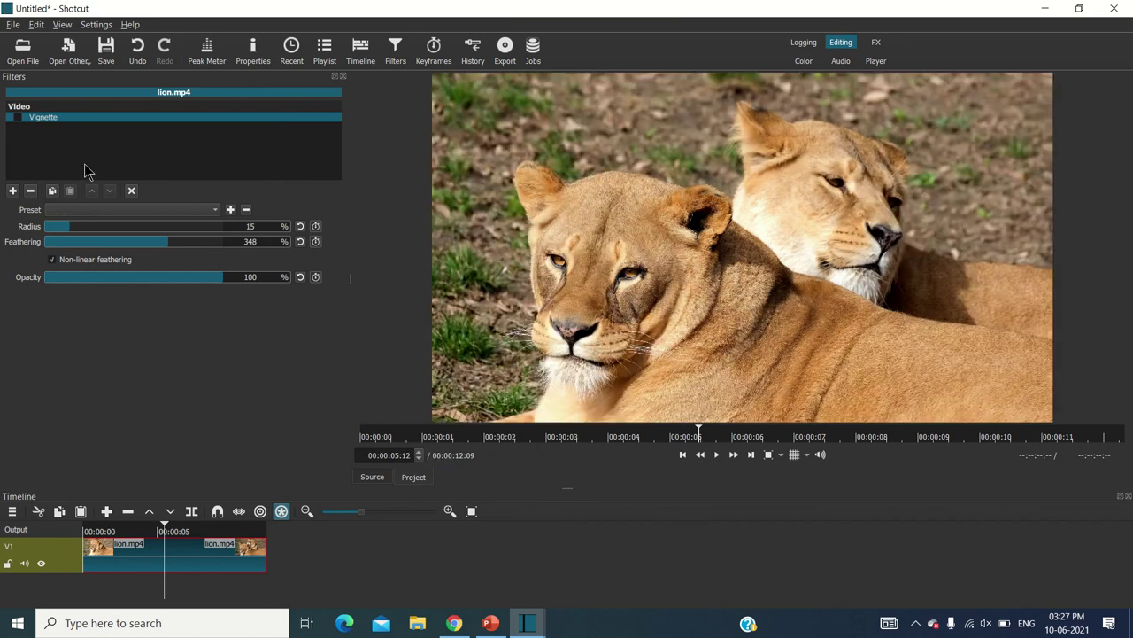
pyautogui.click(18, 118)
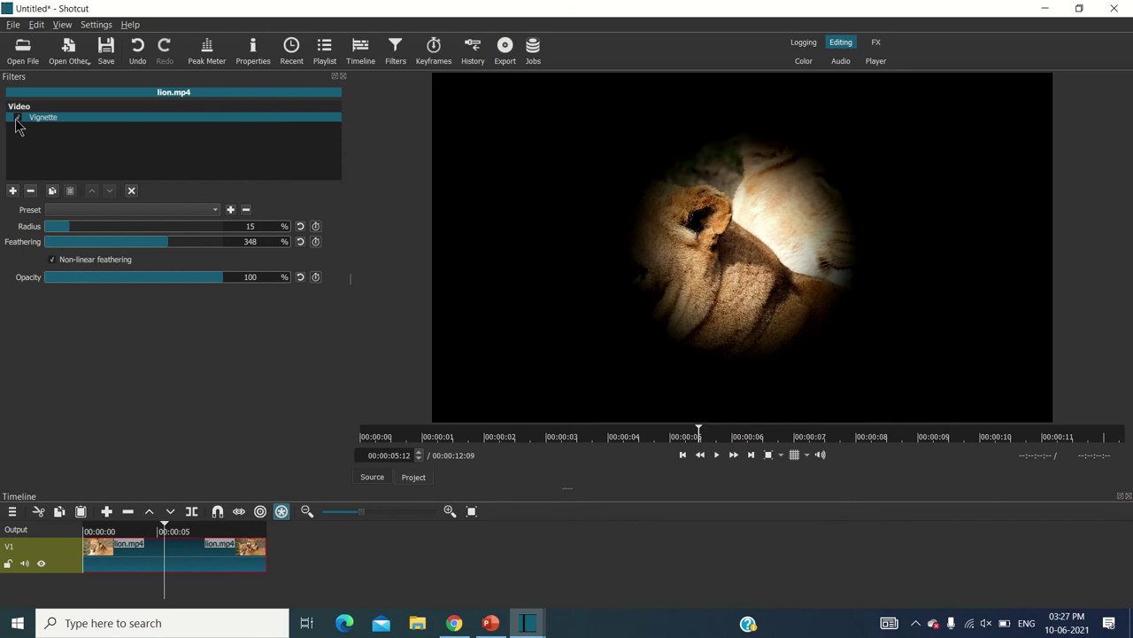
pyautogui.click(18, 117)
# Add a Sketch filter to lion.mp4 with 4 px line width and 20% contrast.
pyautogui.click(12, 191)
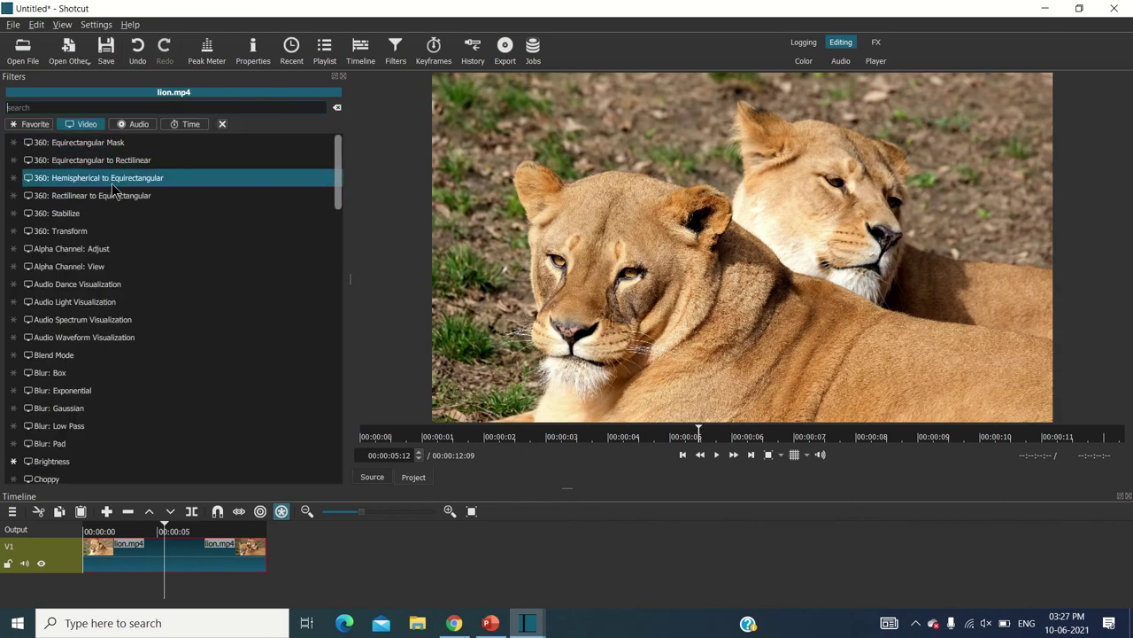
pyautogui.scroll(-12, 111, 191)
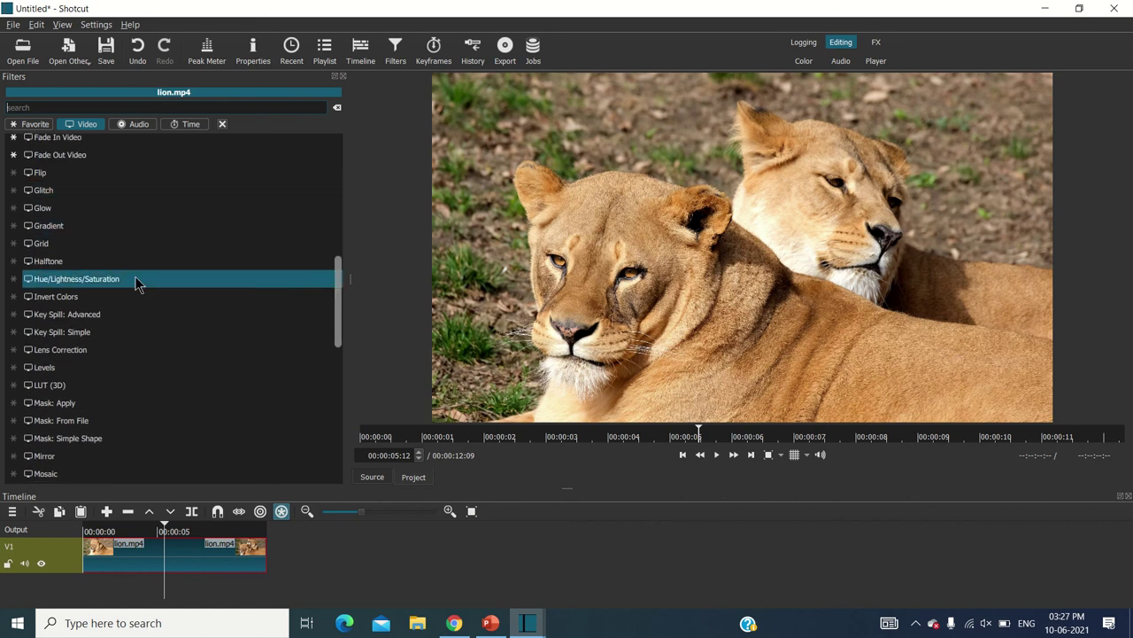
pyautogui.scroll(-6, 119, 283)
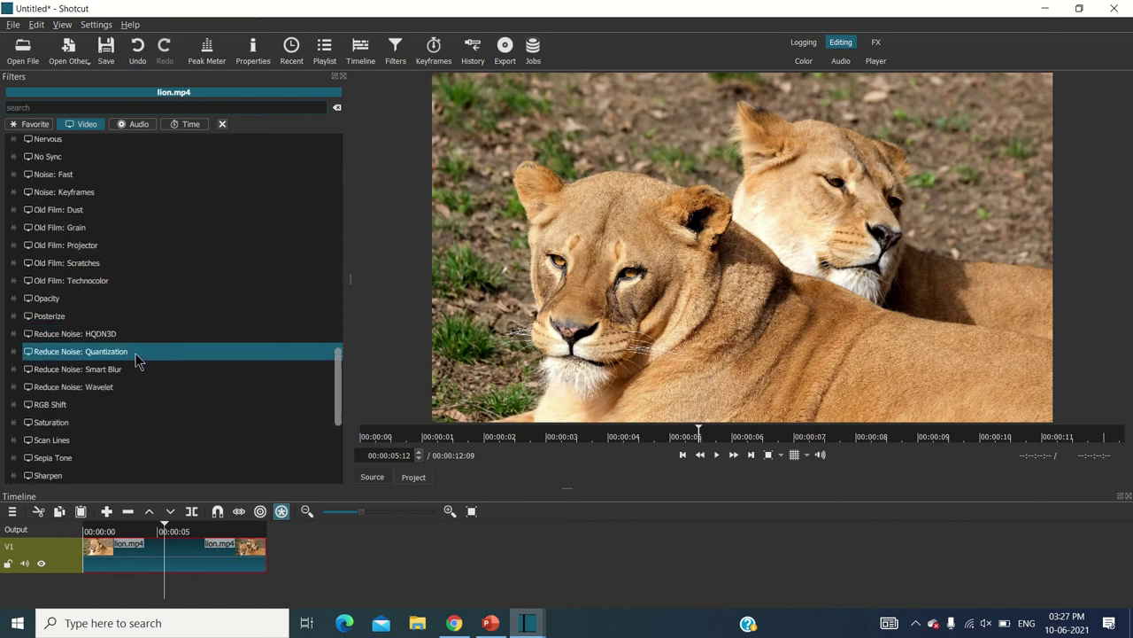
pyautogui.scroll(-5, 139, 354)
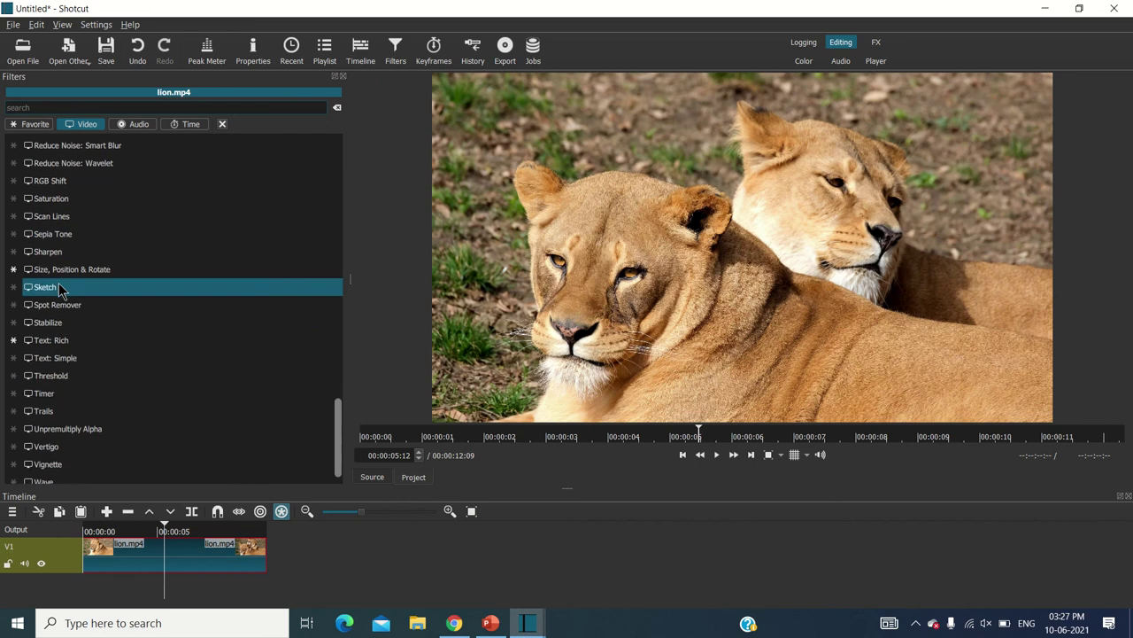
pyautogui.click(59, 288)
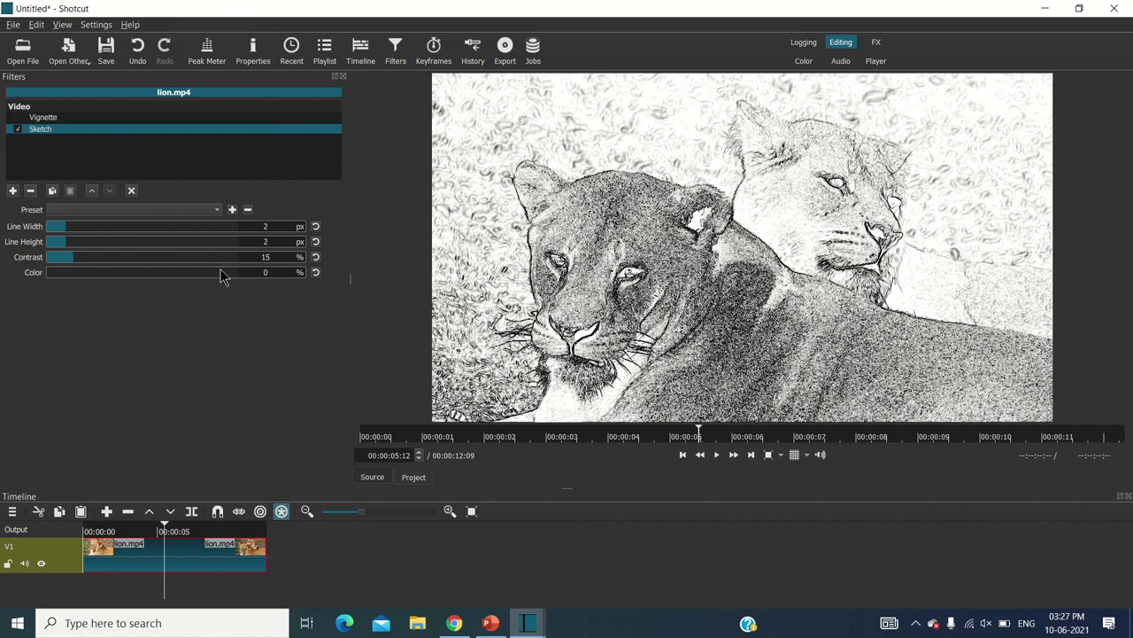
pyautogui.moveTo(59, 230)
pyautogui.mouseDown()
pyautogui.moveTo(131, 243)
pyautogui.moveTo(68, 259)
pyautogui.moveTo(266, 257)
pyautogui.mouseUp()
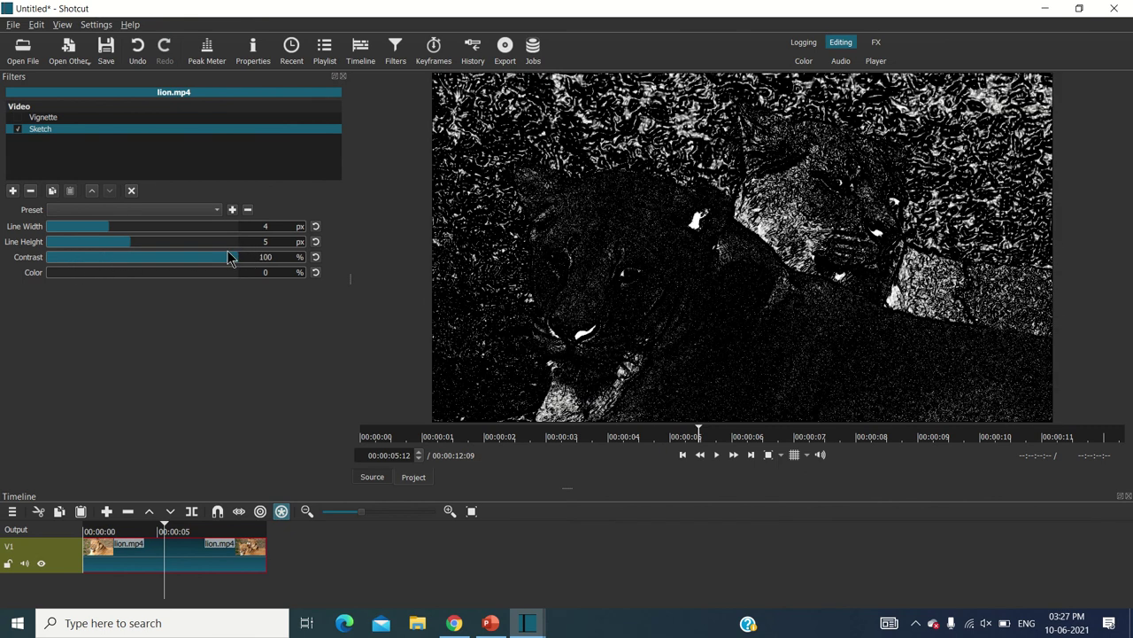
pyautogui.moveTo(226, 262)
pyautogui.mouseDown()
pyautogui.moveTo(82, 256)
pyautogui.moveTo(82, 242)
pyautogui.mouseUp()
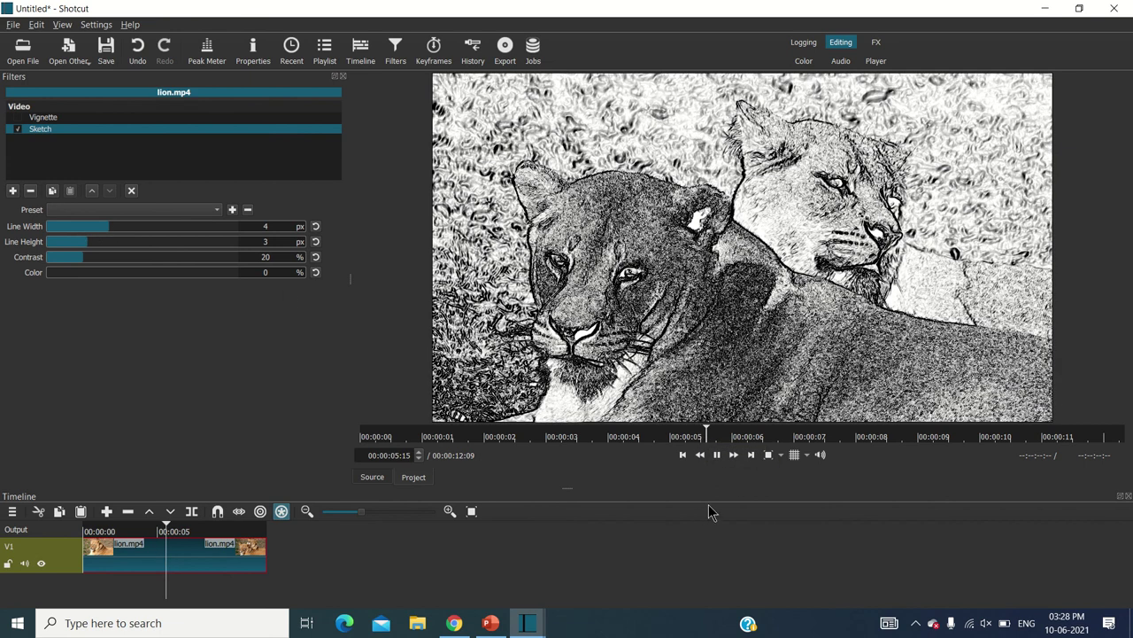
# Stop the sketched lion playback and select the line video in File Explorer.
pyautogui.click(717, 455)
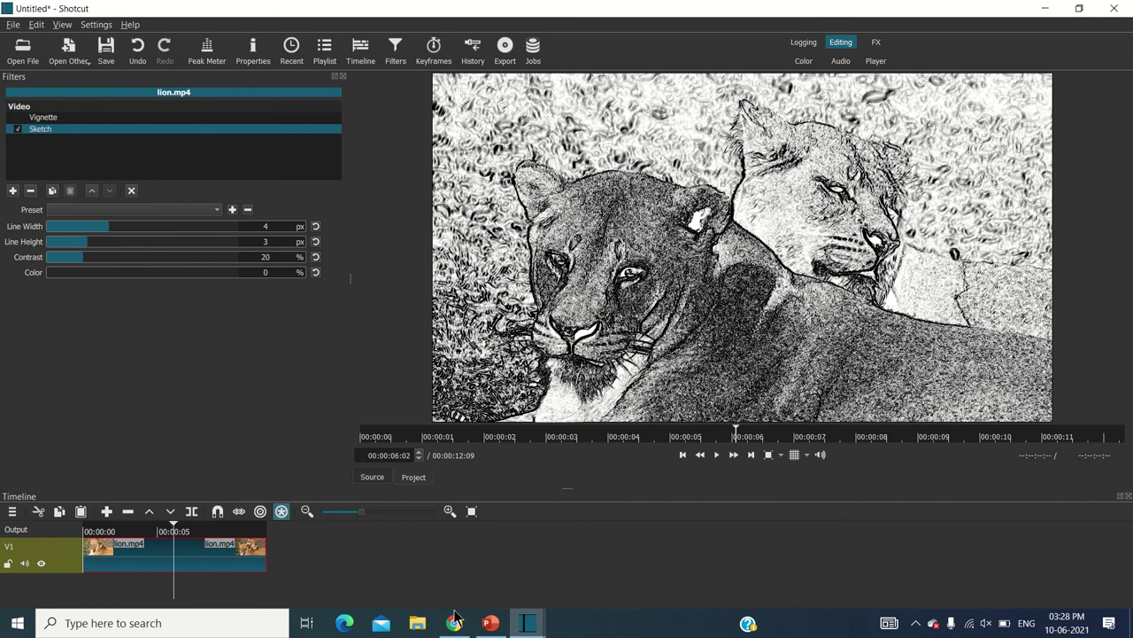
pyautogui.click(425, 624)
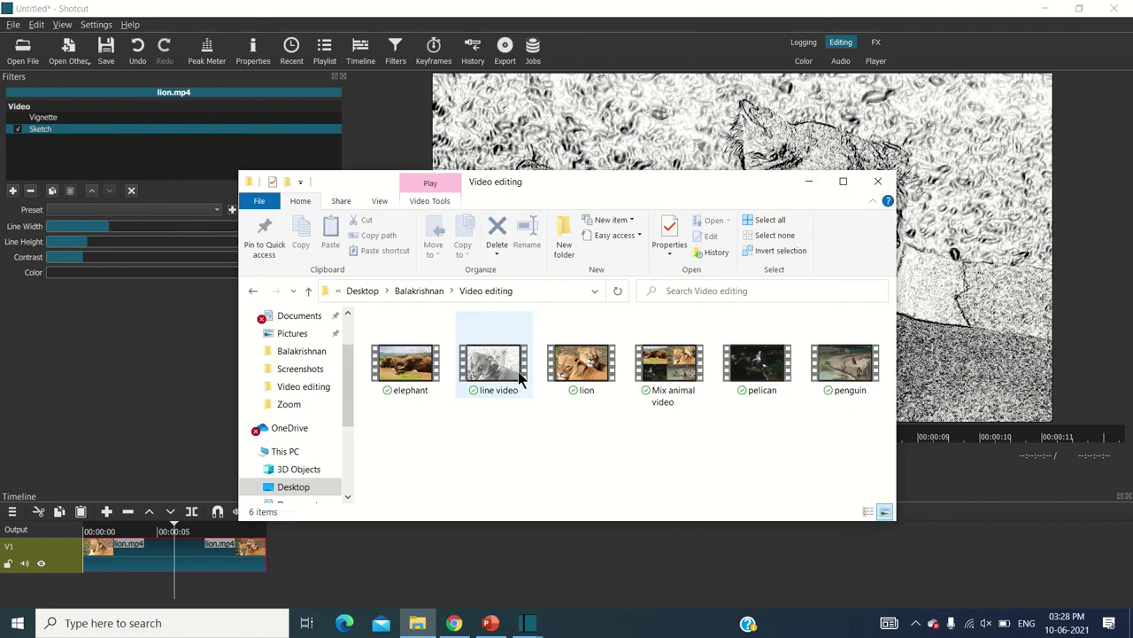
pyautogui.click(518, 370)
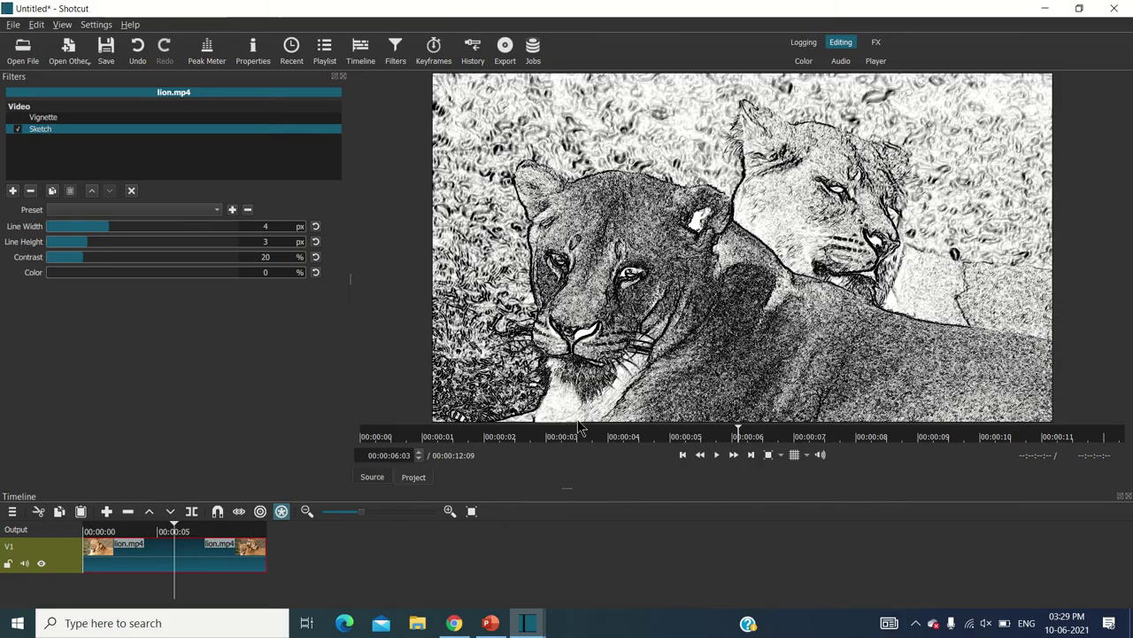
# Switch to the audio.mlt project window and dismiss the low-memory warning.
pyautogui.moveTo(544, 627)
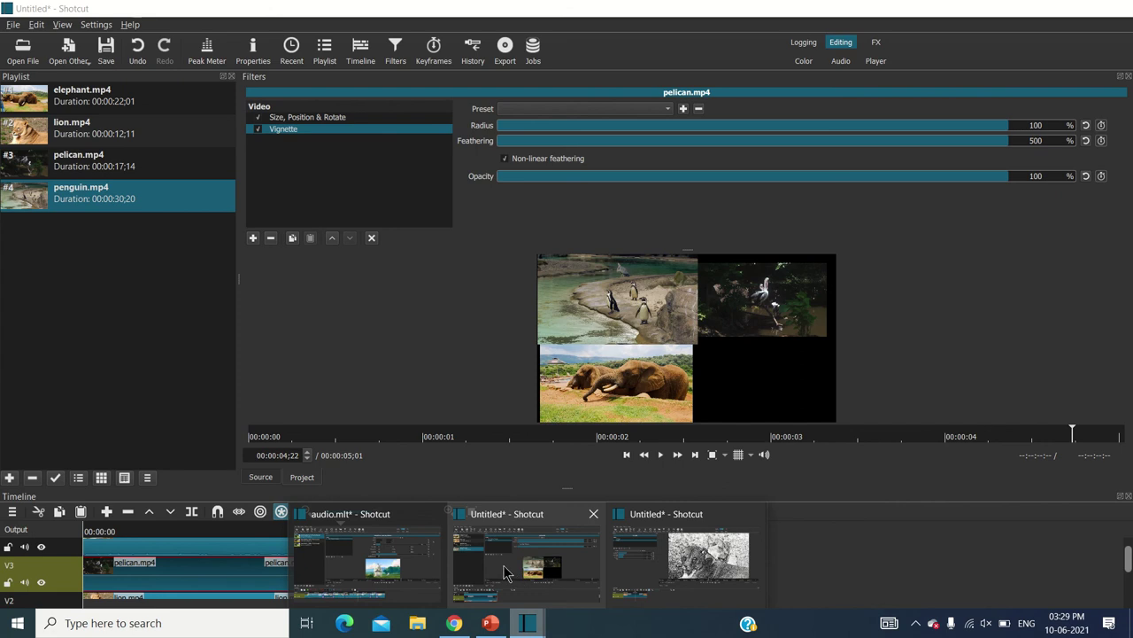
pyautogui.click(505, 572)
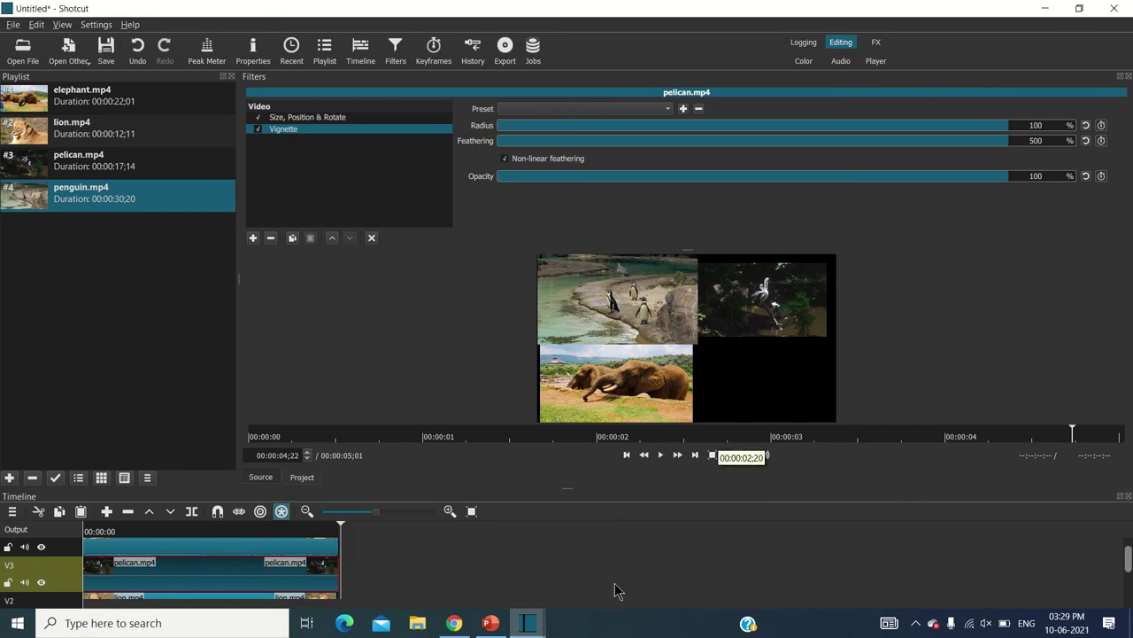
pyautogui.moveTo(526, 629)
pyautogui.click(433, 531)
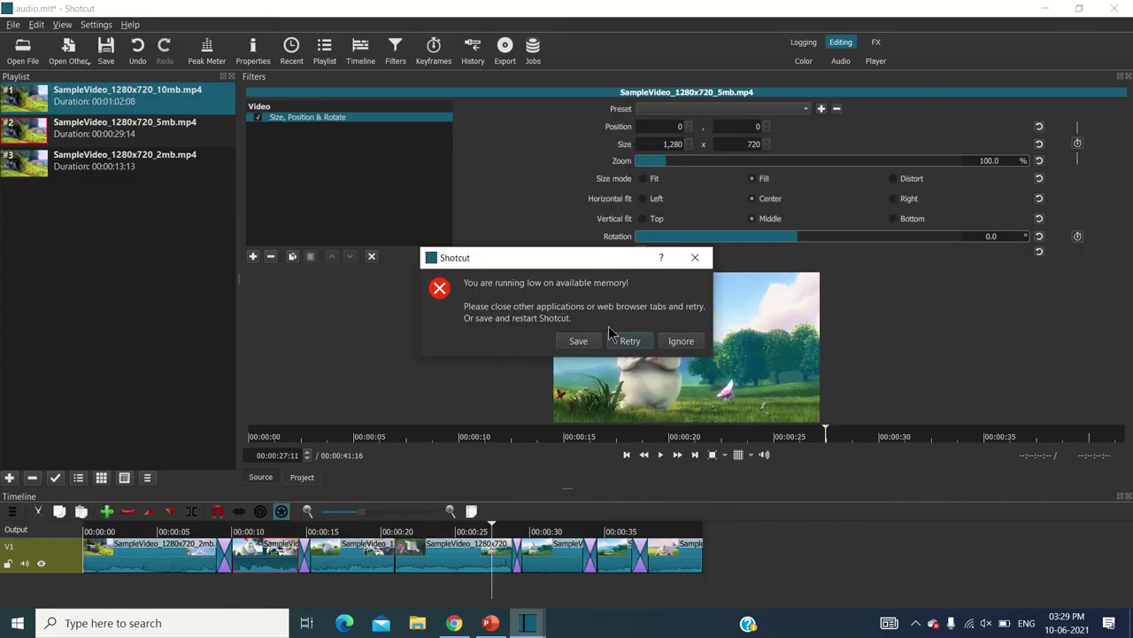
pyautogui.click(693, 257)
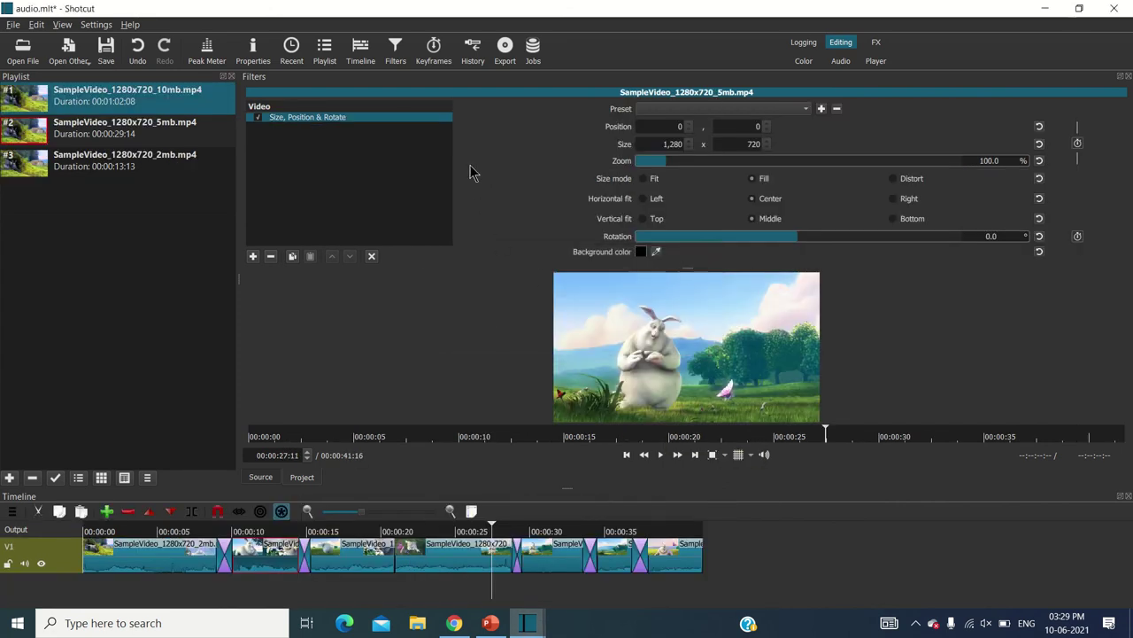
# Export the timeline with the YouTube preset as animation-1.
pyautogui.click(512, 56)
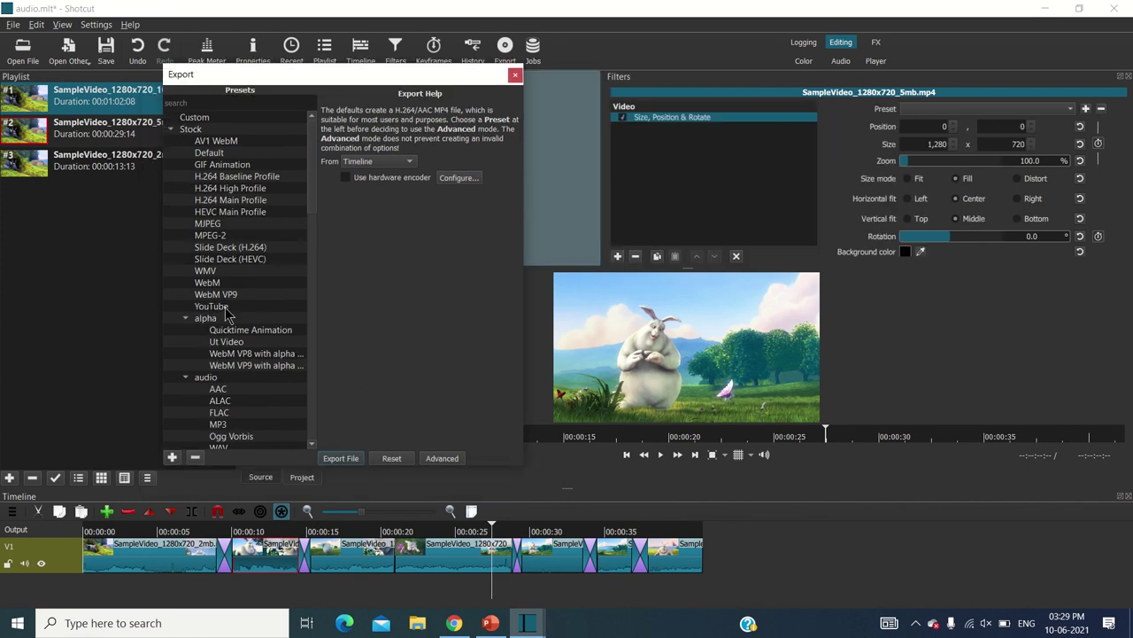
pyautogui.click(225, 310)
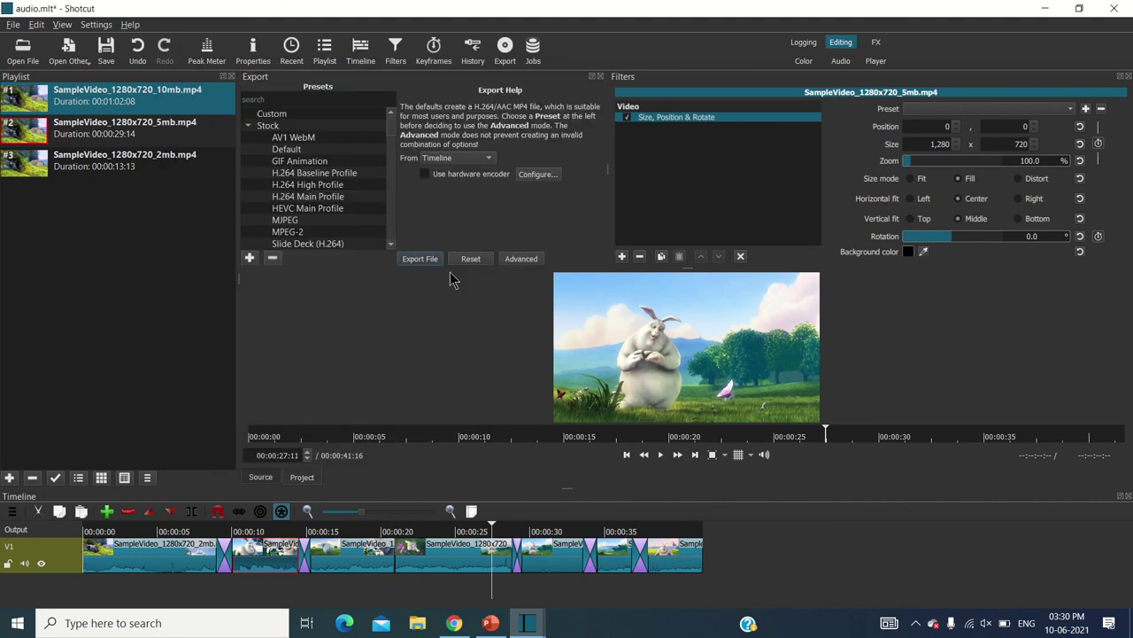
pyautogui.scroll(-3, 297, 208)
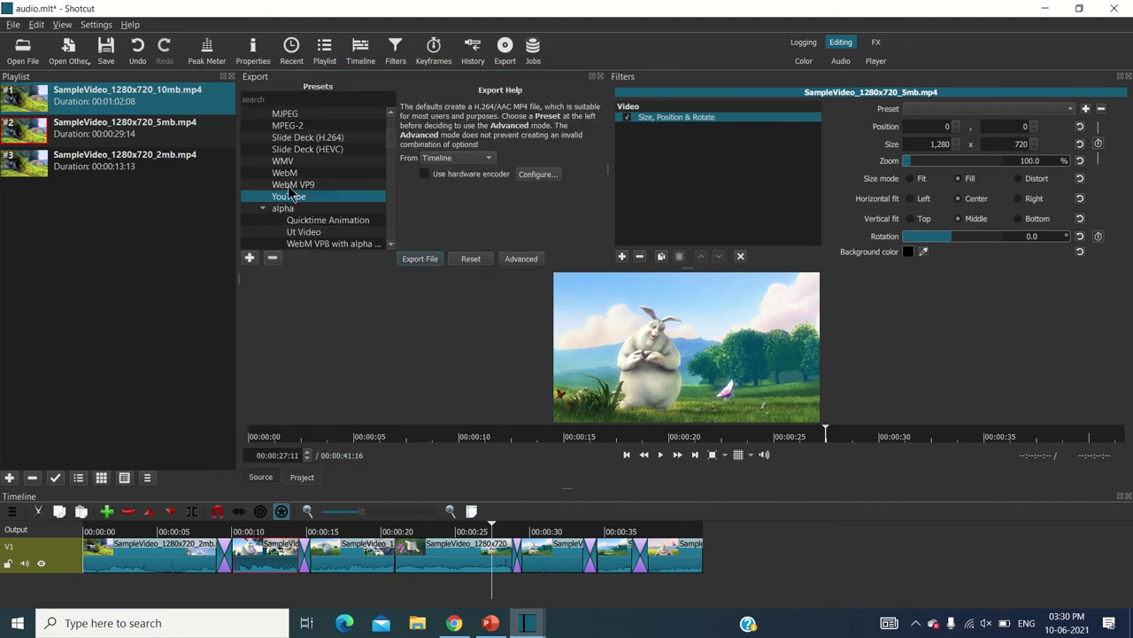
pyautogui.click(298, 208)
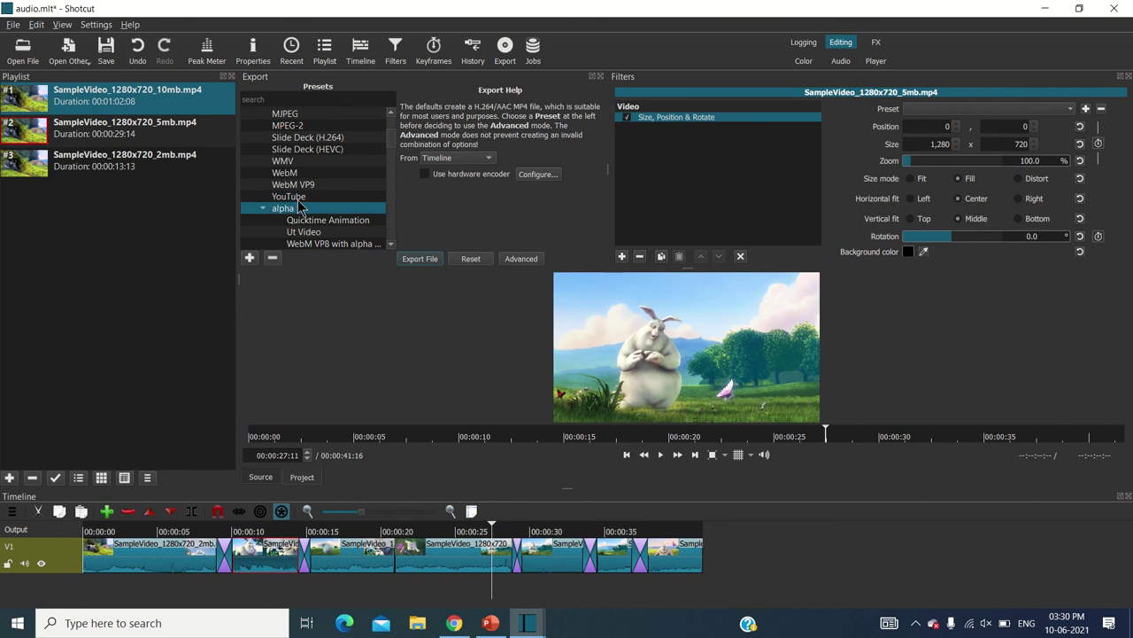
pyautogui.click(297, 196)
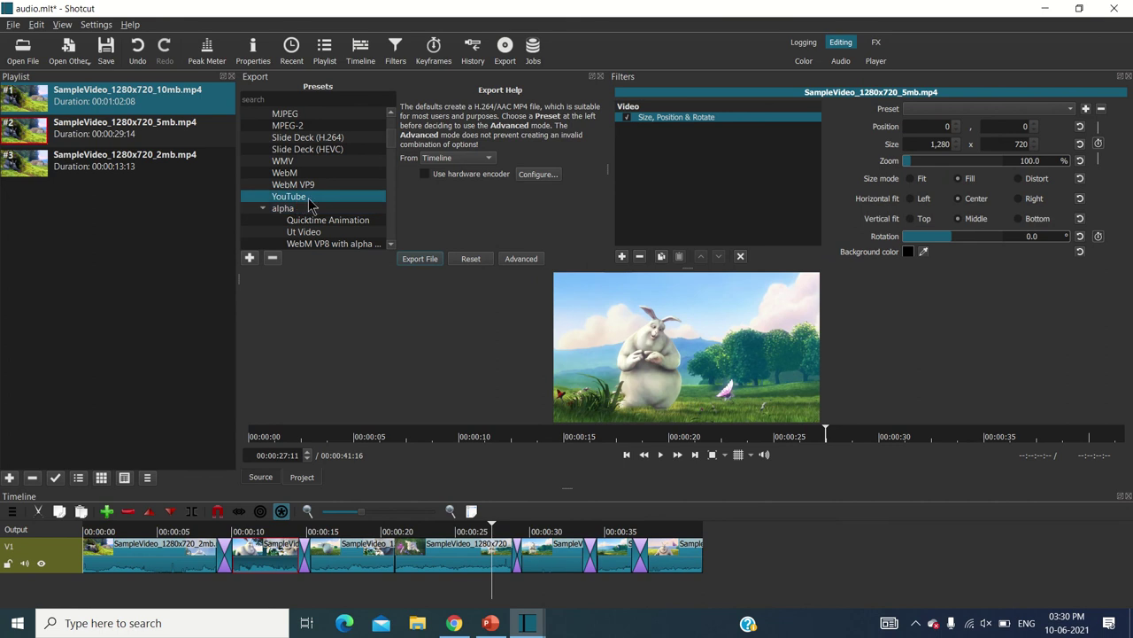
pyautogui.click(416, 260)
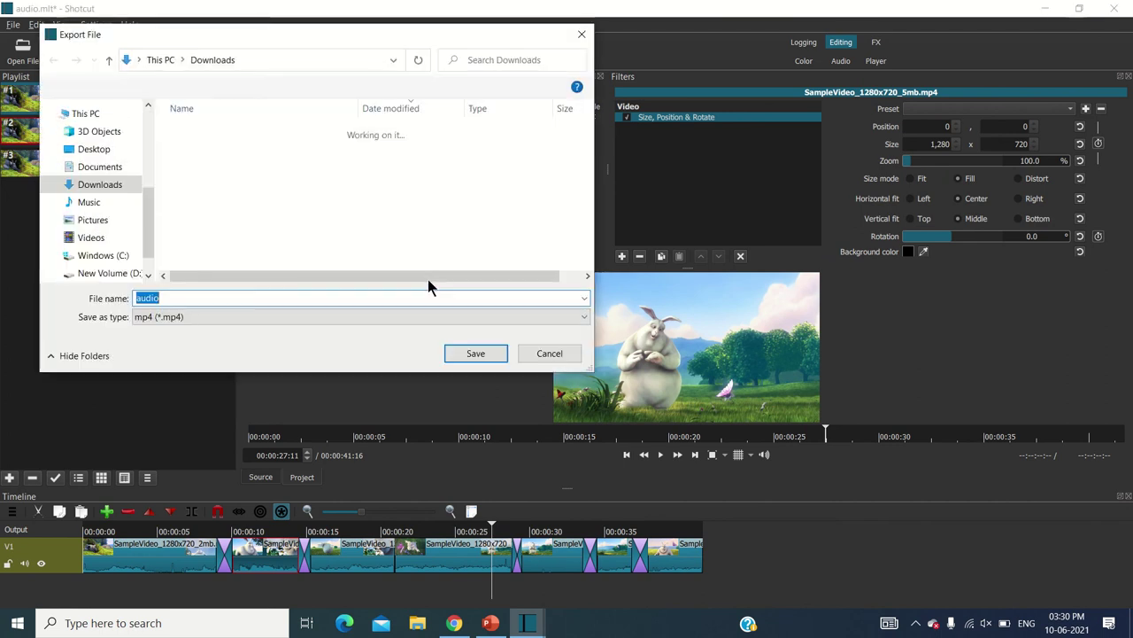
pyautogui.click(344, 299)
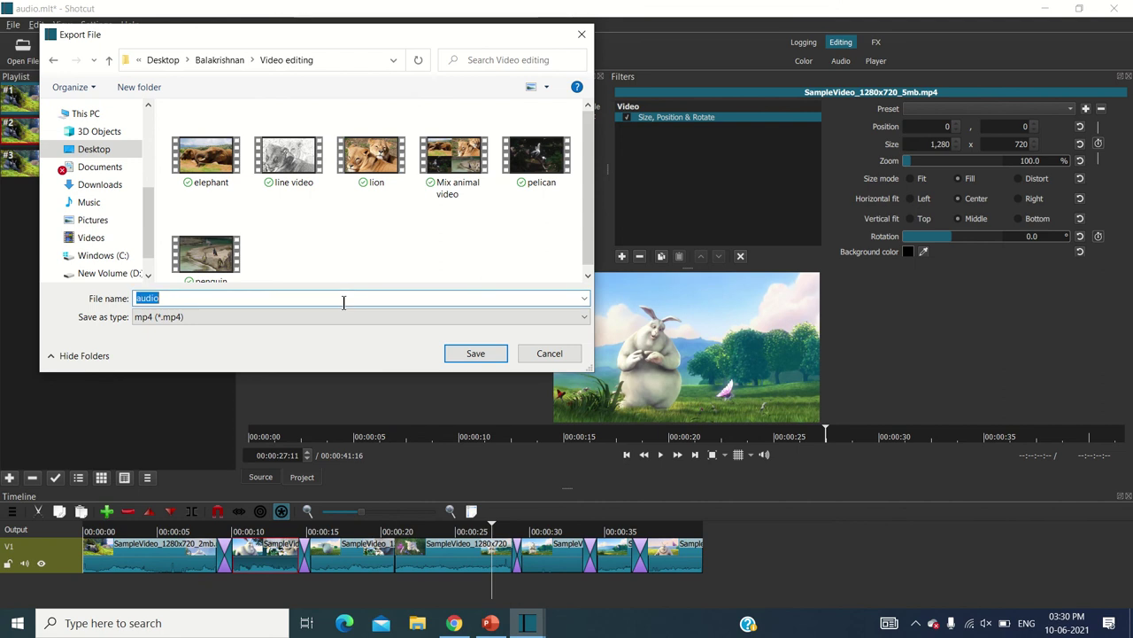
pyautogui.write('ation-1')
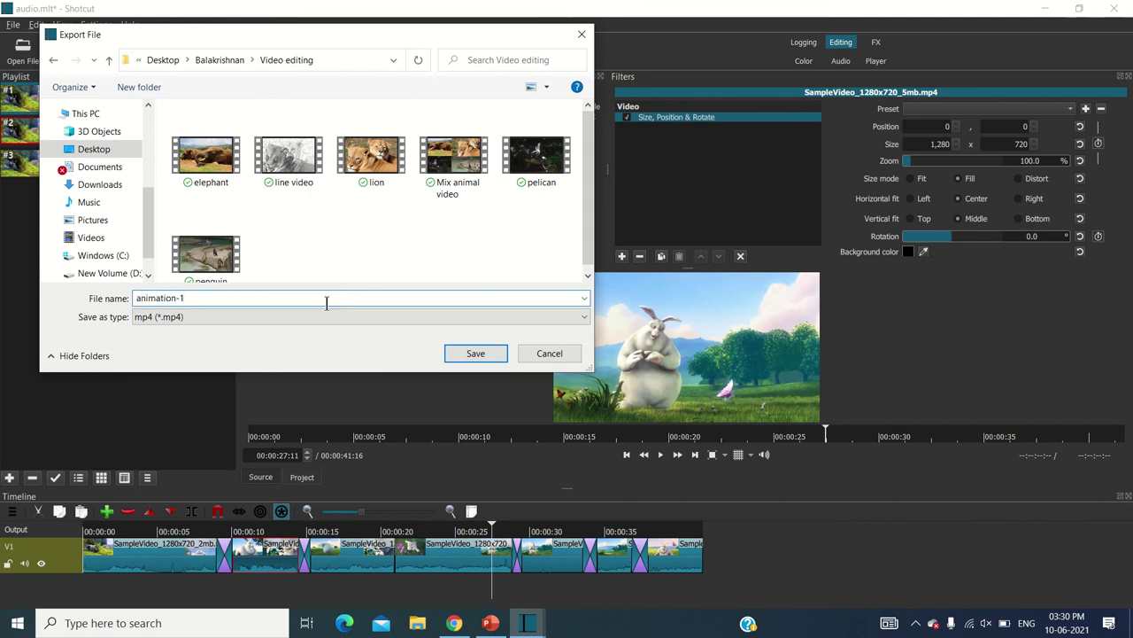
pyautogui.press('Return')
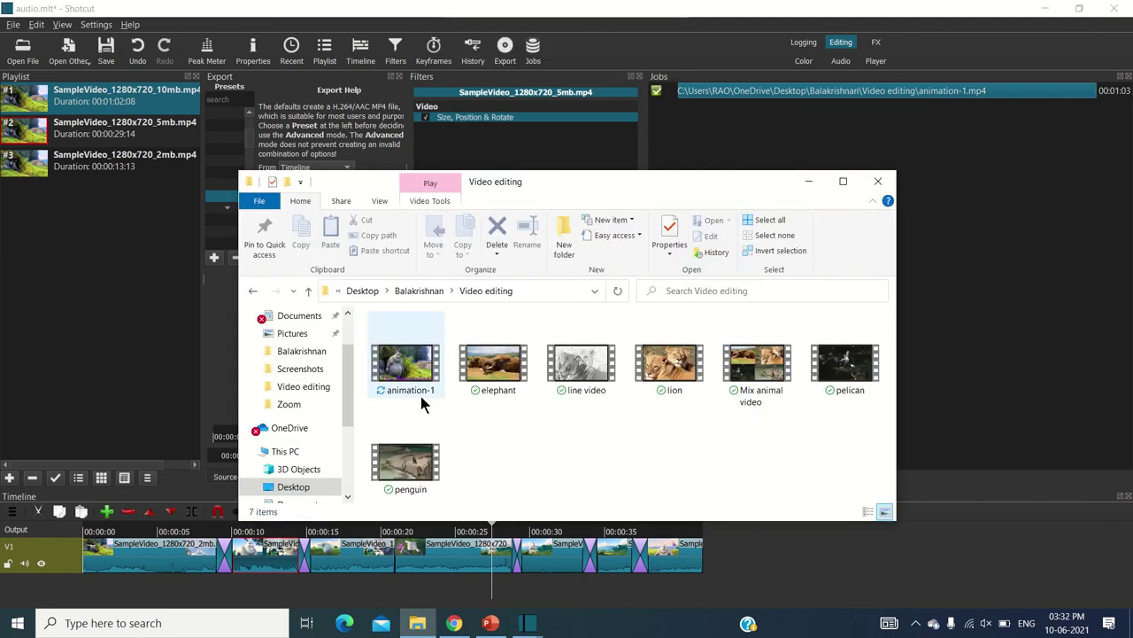
# Select the exported animation-1 video in the Video editing folder.
pyautogui.click(420, 394)
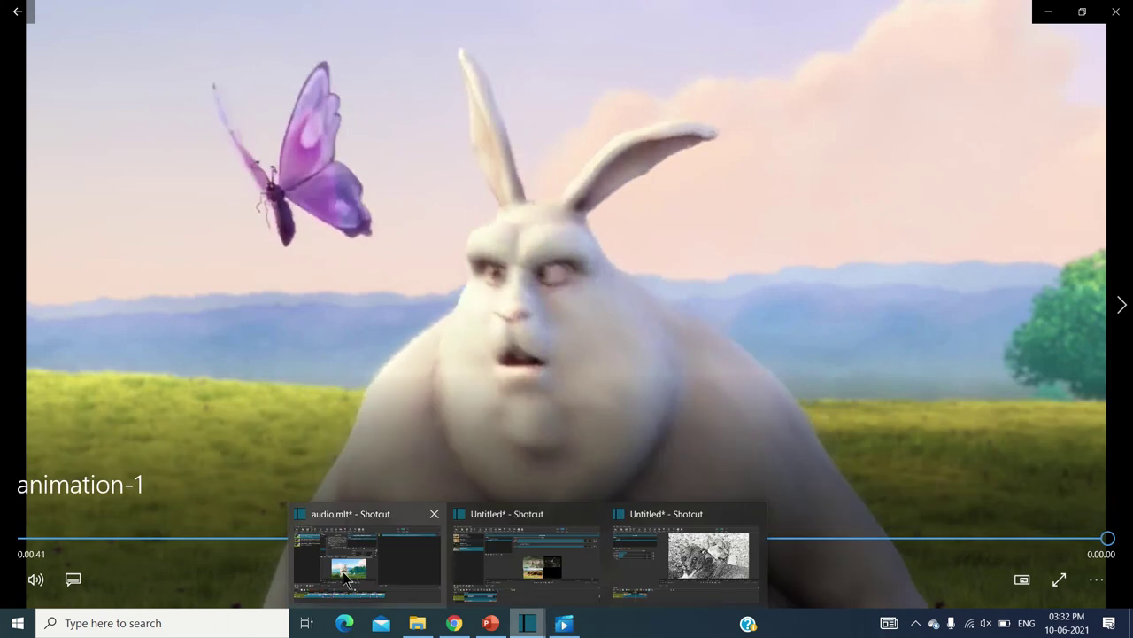
# Bring the audio.mlt Shotcut window back in front of the video player.
pyautogui.click(347, 571)
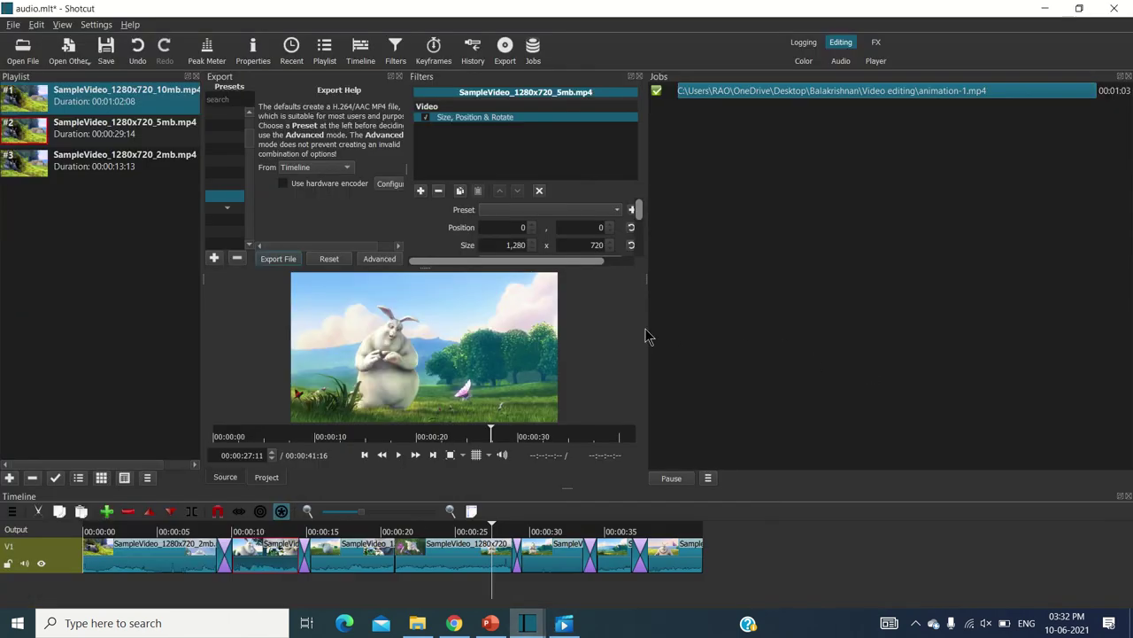